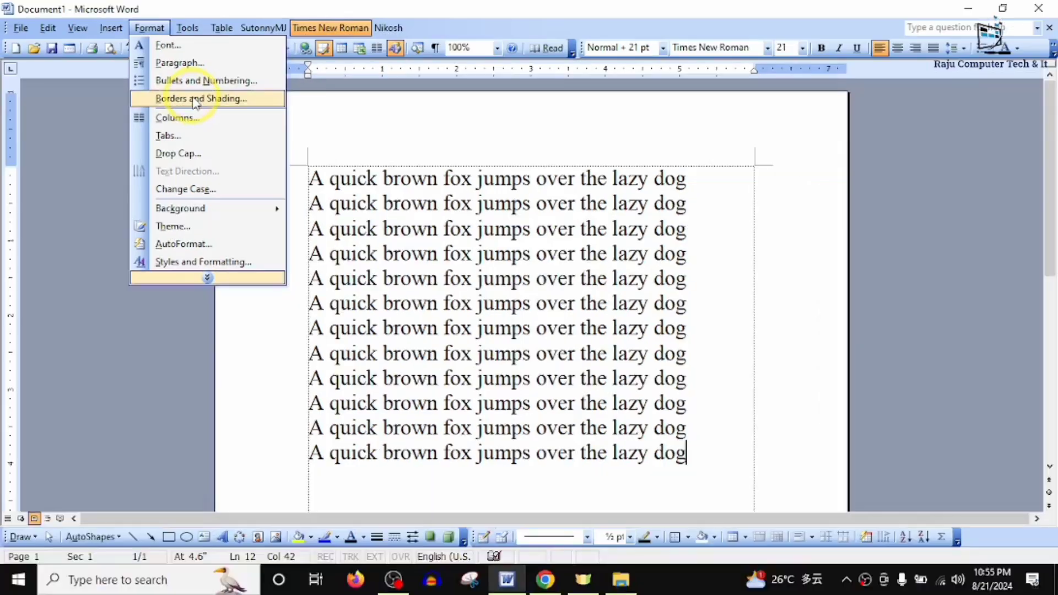
Step: Select all the text lines and open the Borders and Shading settings for them
{"action": "left_click", "coordinate": [634, 375]}
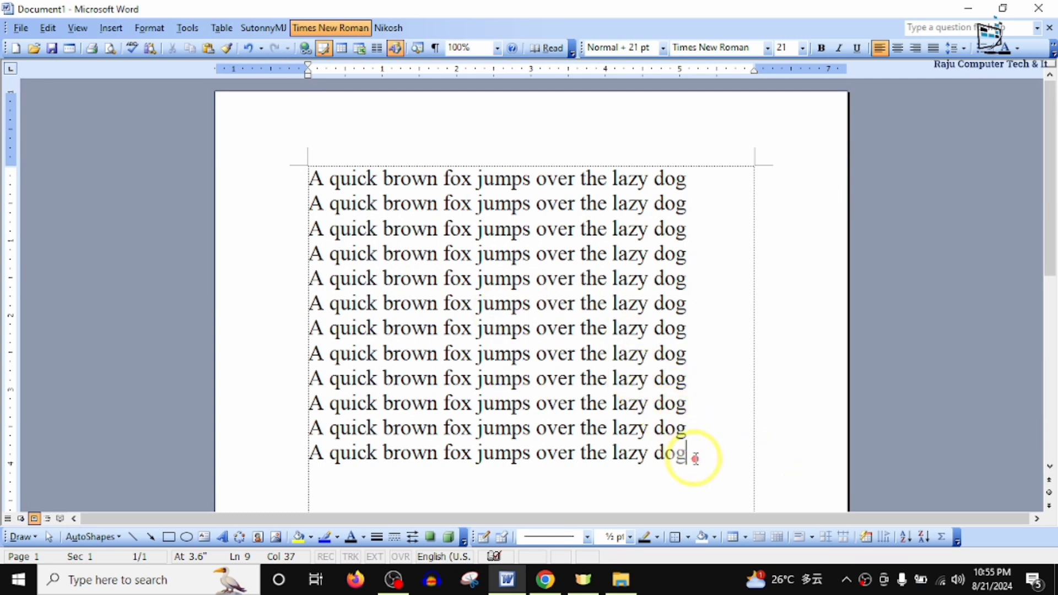
{"action": "left_click_drag", "start_coordinate": [696, 458], "coordinate": [319, 171]}
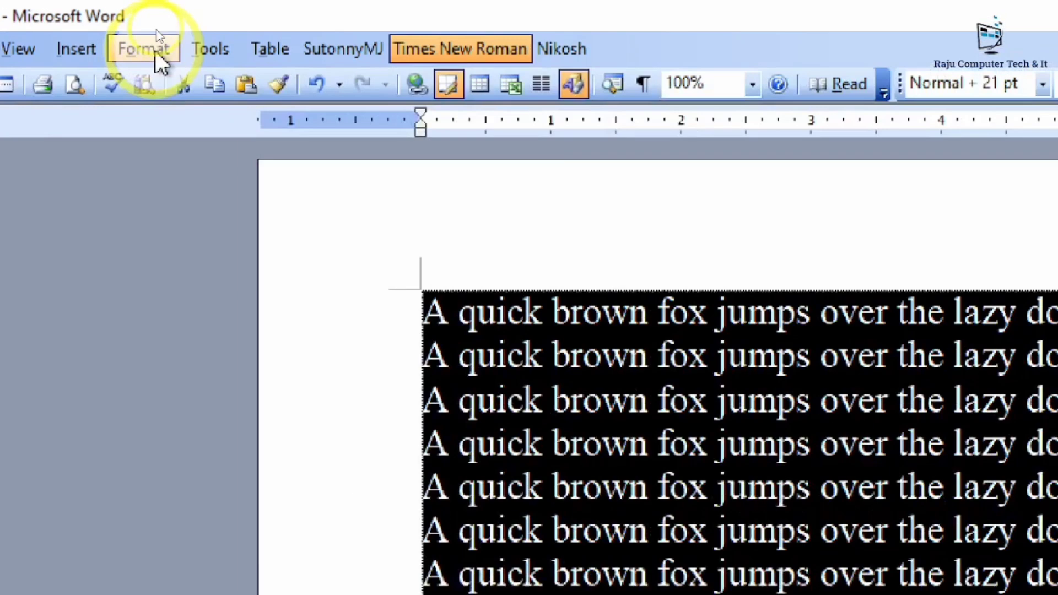
{"action": "left_click", "coordinate": [154, 28]}
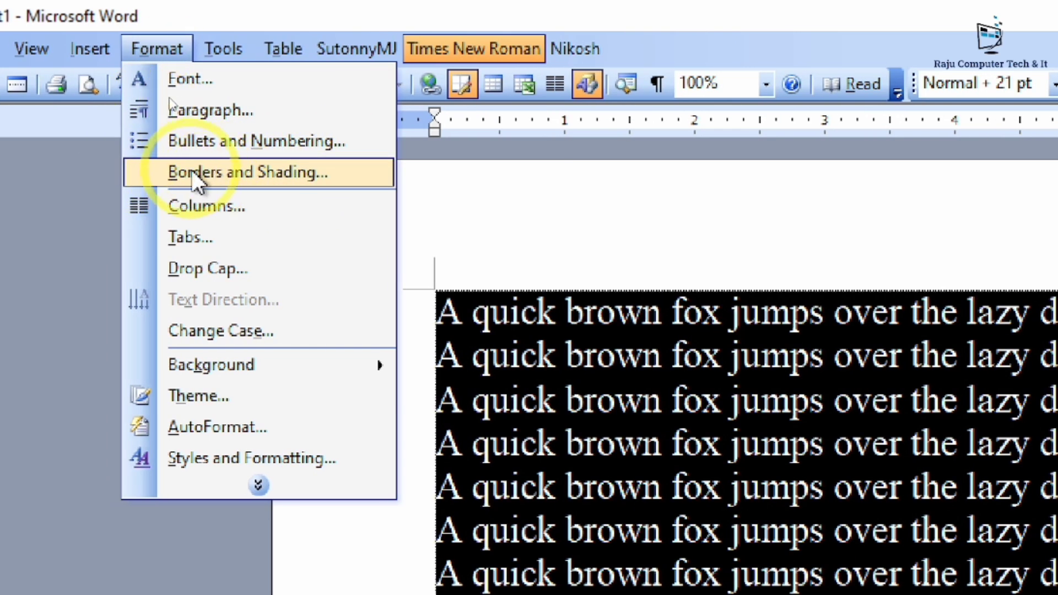
{"action": "left_click", "coordinate": [193, 175]}
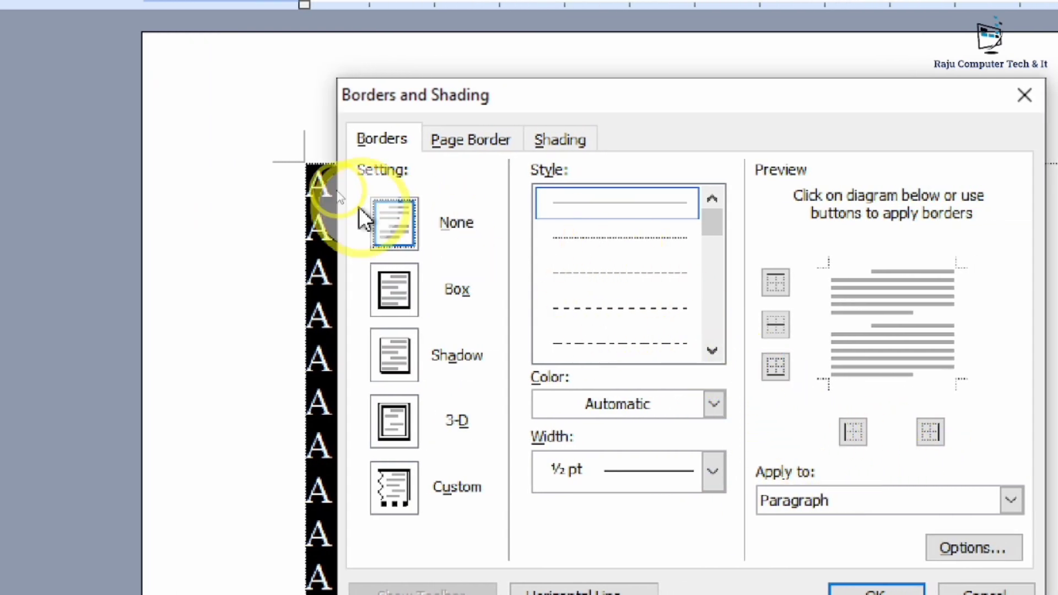
Step: Look through the Page Border and Shading options and return to the paragraph border options
{"action": "left_click", "coordinate": [387, 132]}
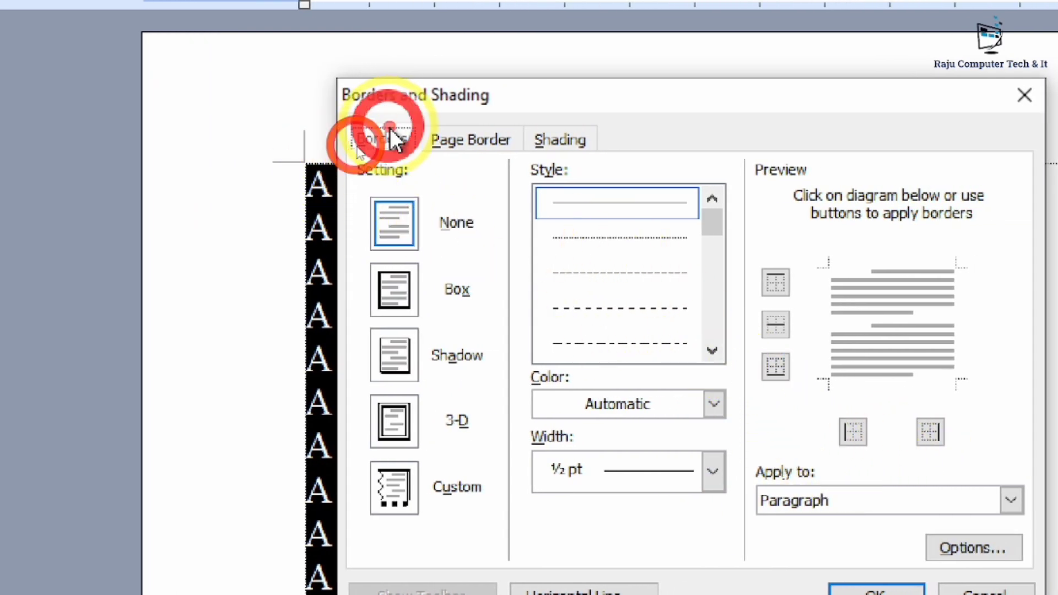
{"action": "left_click", "coordinate": [499, 141]}
{"action": "left_click", "coordinate": [560, 141]}
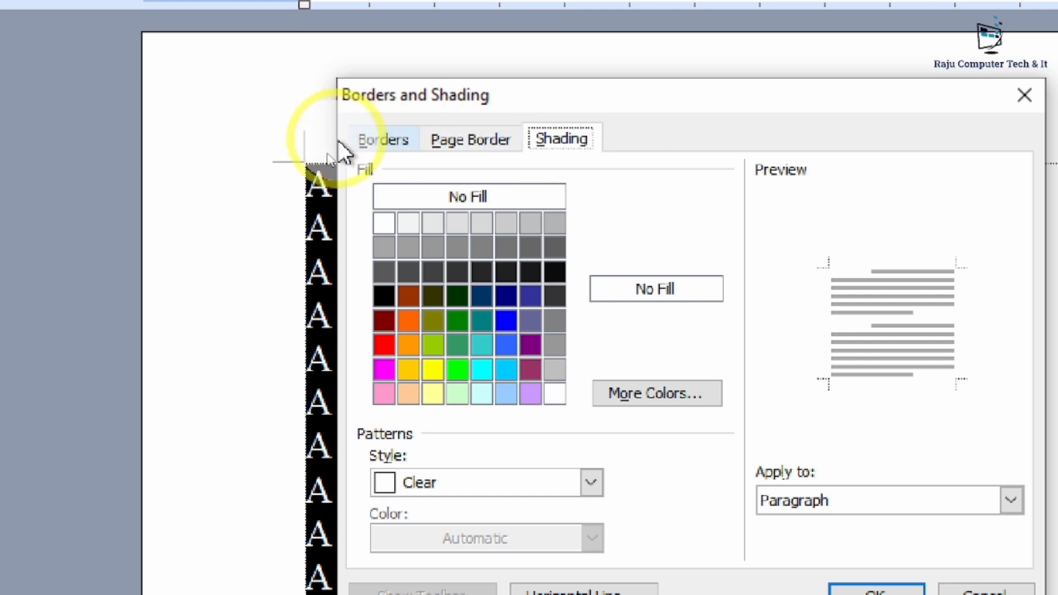
{"action": "left_click", "coordinate": [394, 144]}
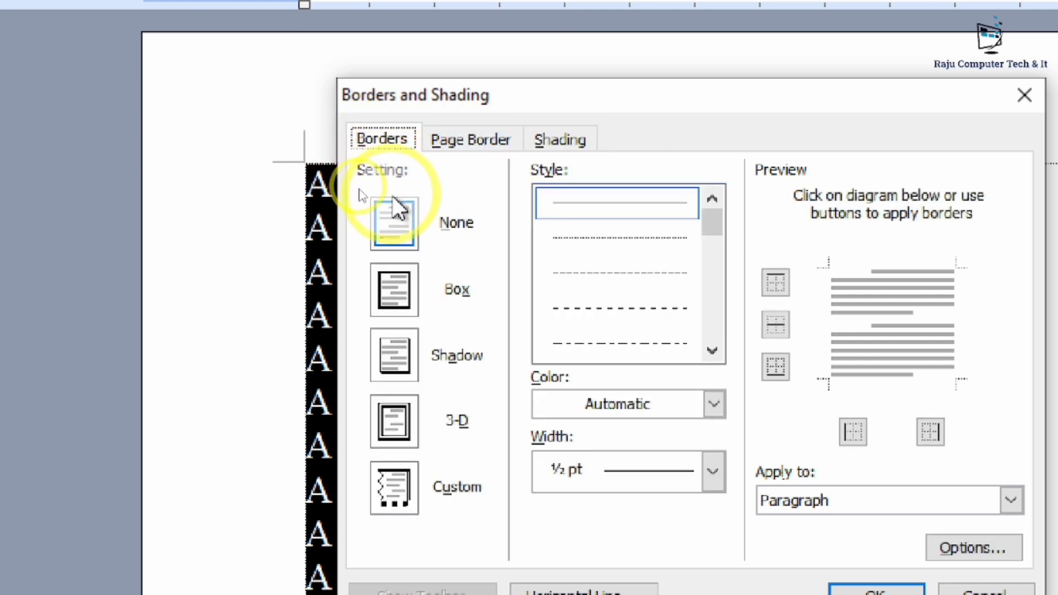
Step: Preview the None, Shadow, 3-D and Custom border settings and choose Box for the selected paragraphs
{"action": "left_click", "coordinate": [372, 217]}
{"action": "left_click", "coordinate": [392, 306]}
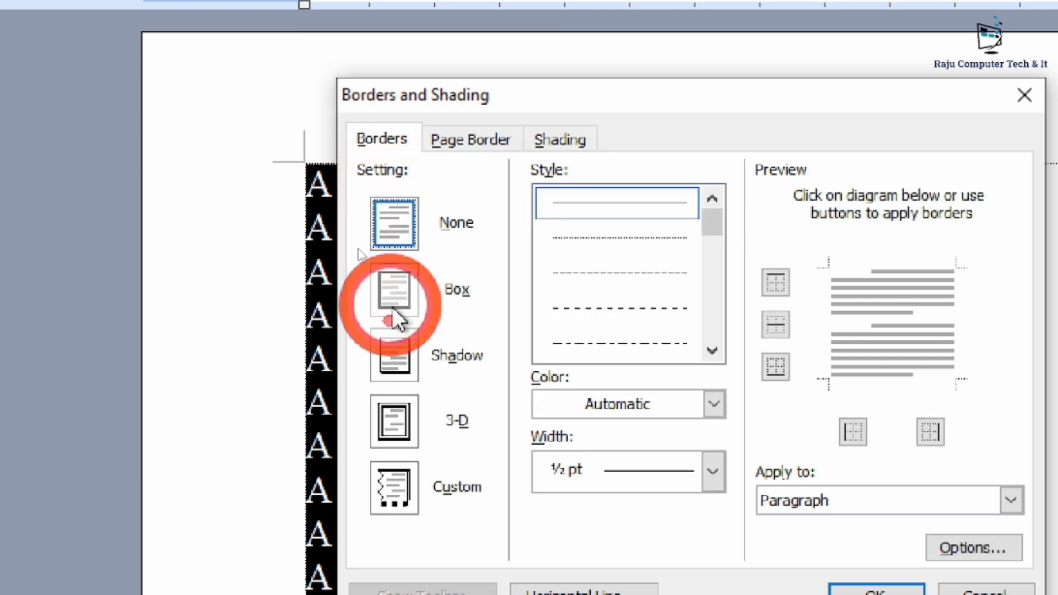
{"action": "left_click", "coordinate": [407, 376]}
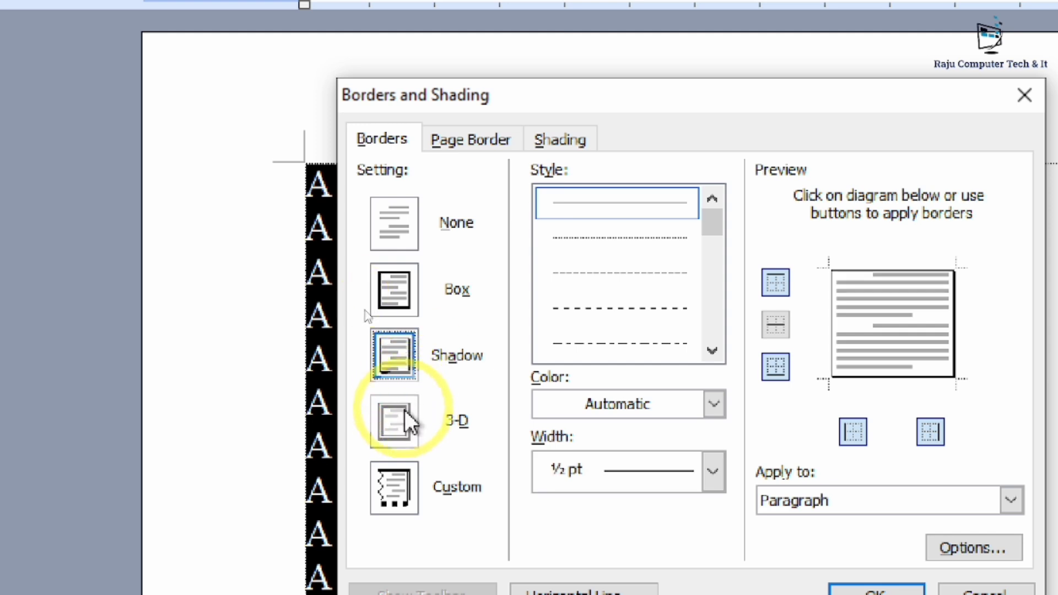
{"action": "left_click", "coordinate": [398, 423]}
{"action": "left_click", "coordinate": [393, 501]}
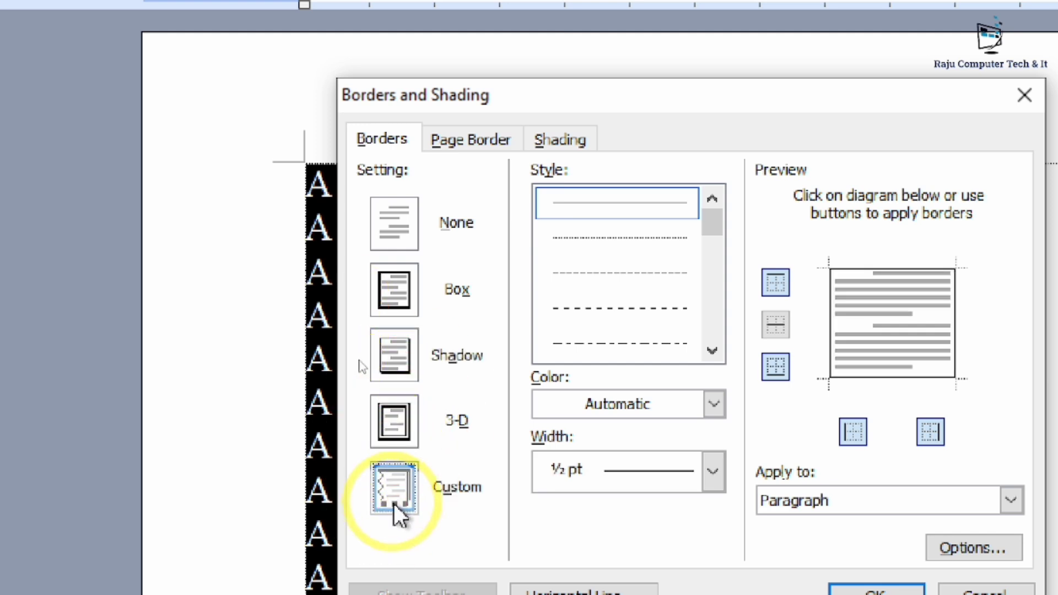
{"action": "left_click", "coordinate": [406, 248]}
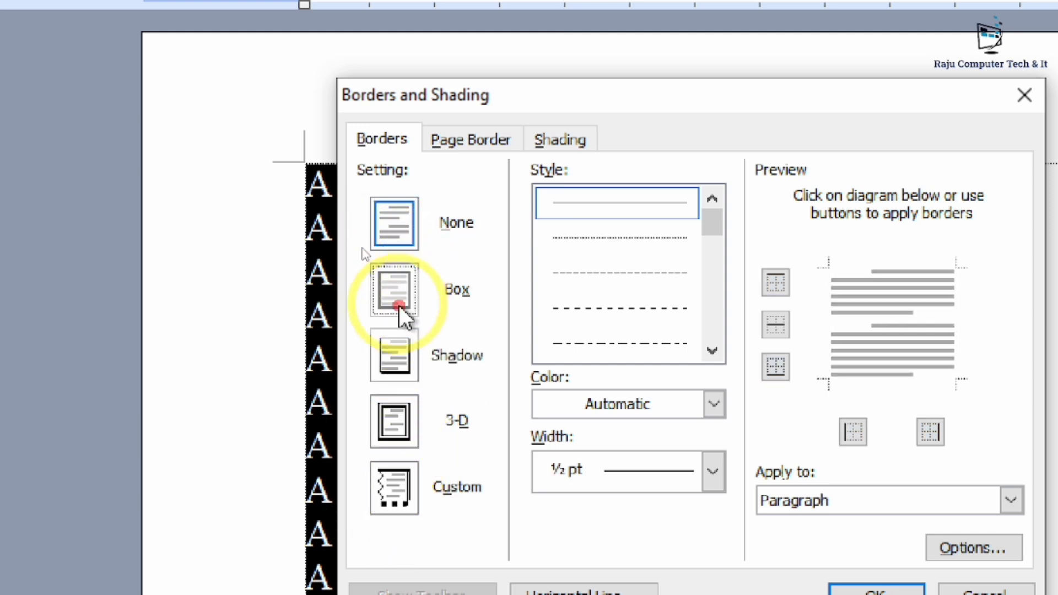
{"action": "left_click", "coordinate": [399, 306]}
{"action": "left_click", "coordinate": [395, 355]}
{"action": "left_click", "coordinate": [399, 423]}
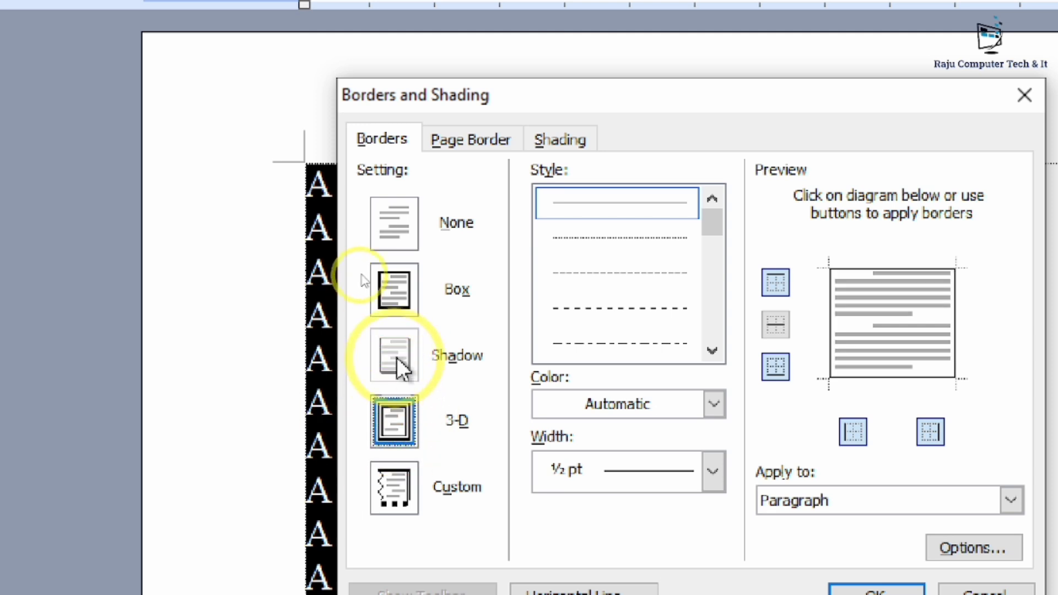
{"action": "left_click", "coordinate": [395, 358]}
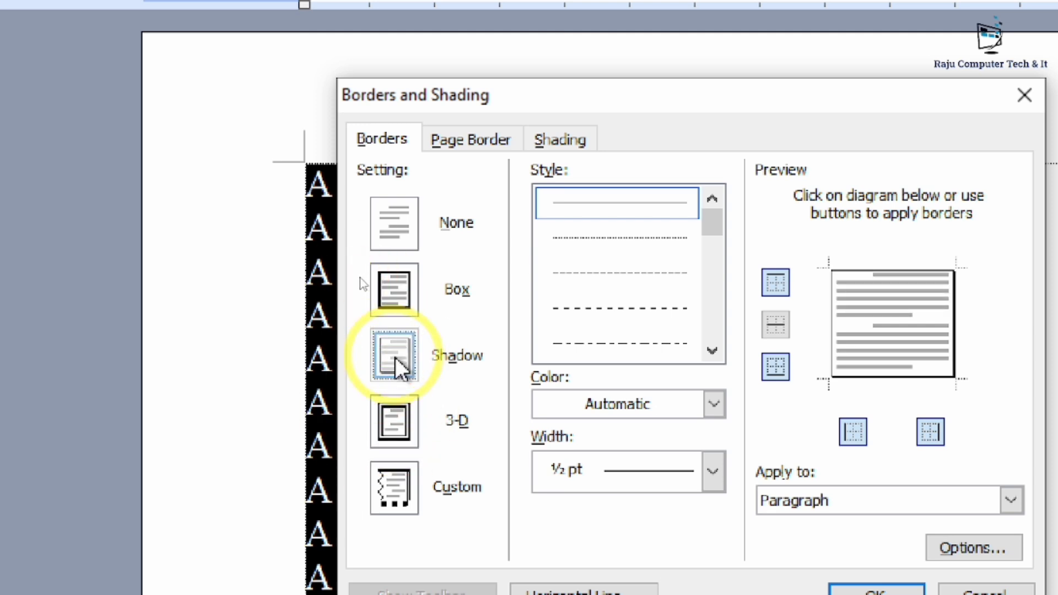
{"action": "left_click", "coordinate": [398, 297]}
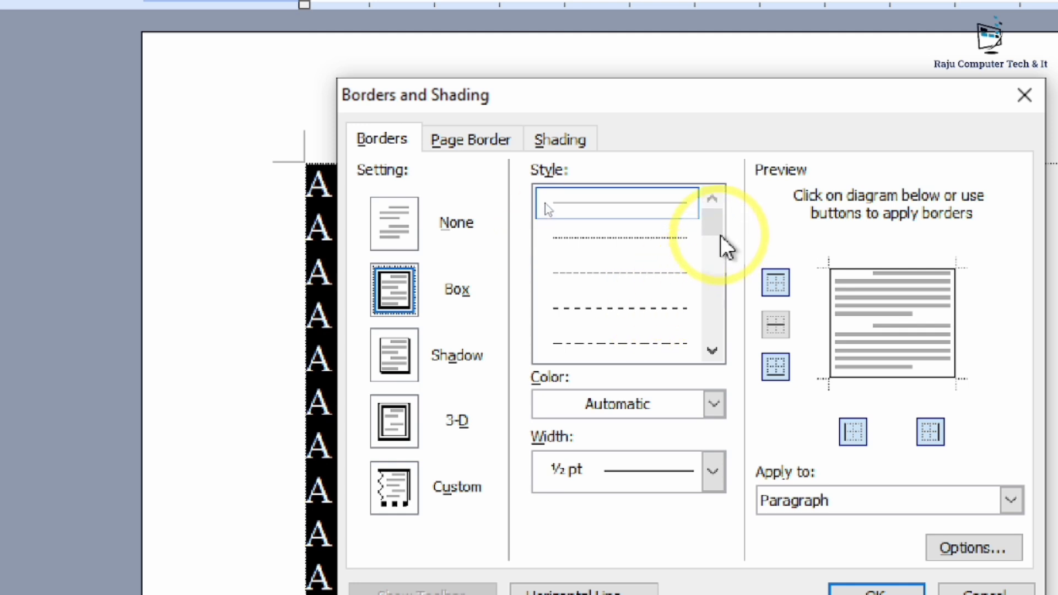
Step: Try the thick shaded and double wavy line styles for the border and settle on the plain double line
{"action": "left_click_drag", "start_coordinate": [714, 234], "coordinate": [713, 309]}
{"action": "left_click", "coordinate": [615, 351]}
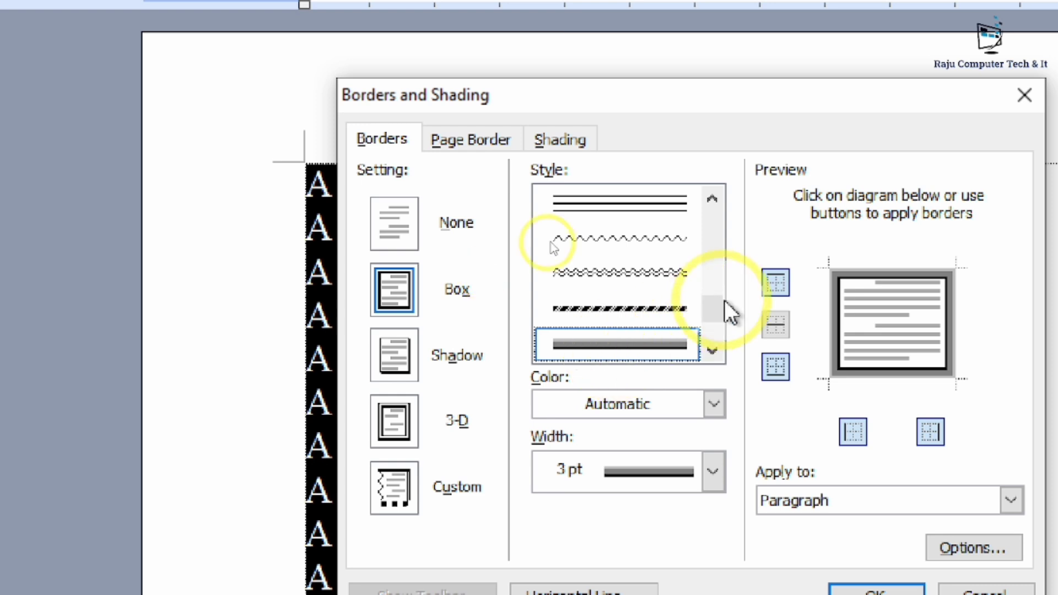
{"action": "left_click_drag", "start_coordinate": [711, 306], "coordinate": [715, 316]}
{"action": "left_click", "coordinate": [643, 200]}
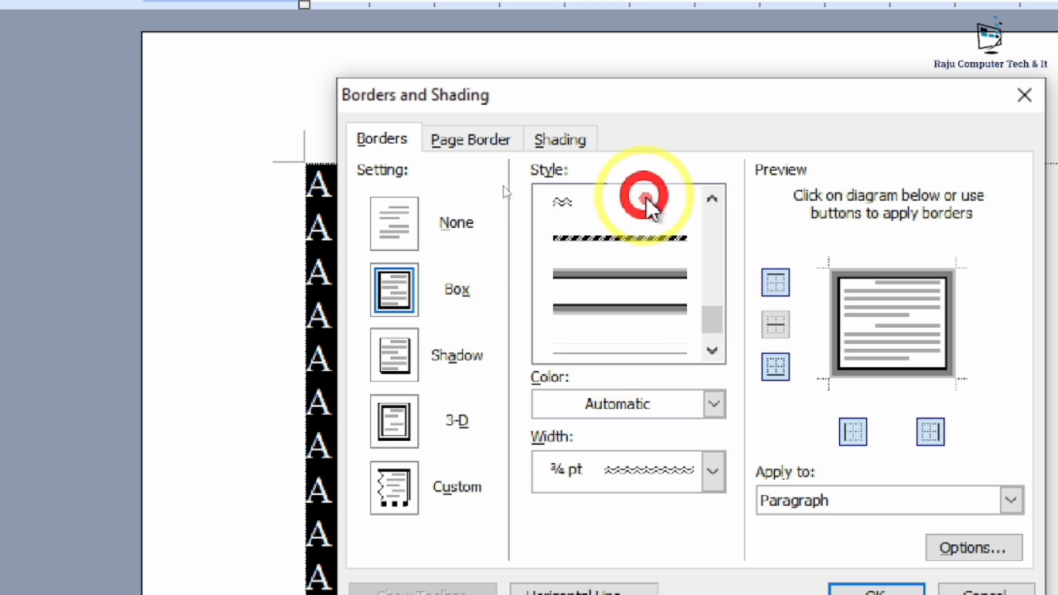
{"action": "scroll", "coordinate": [646, 199], "scroll_direction": "up", "scroll_amount": 2}
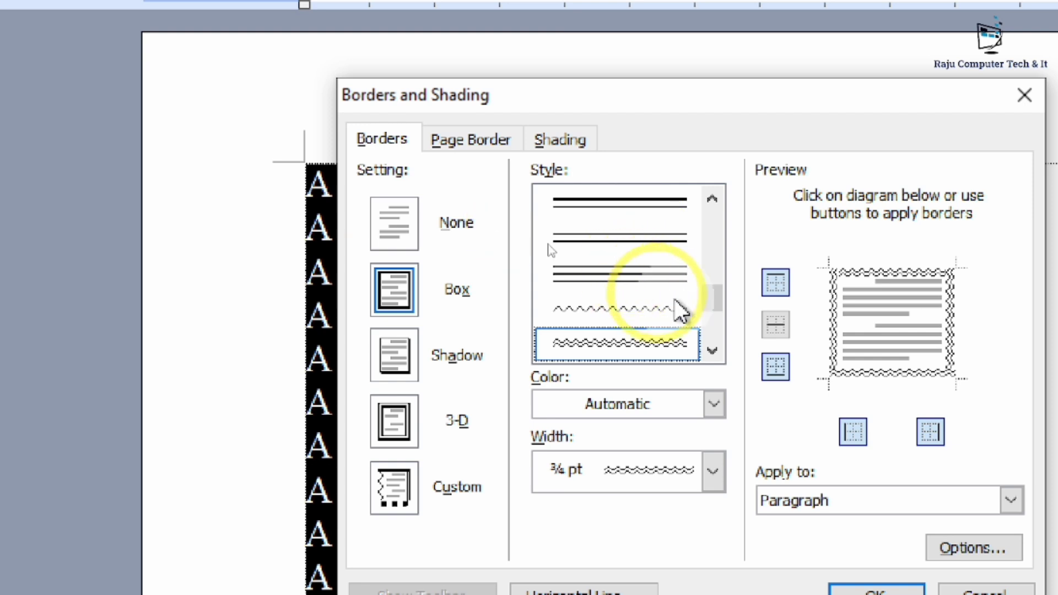
{"action": "left_click_drag", "start_coordinate": [716, 300], "coordinate": [714, 249]}
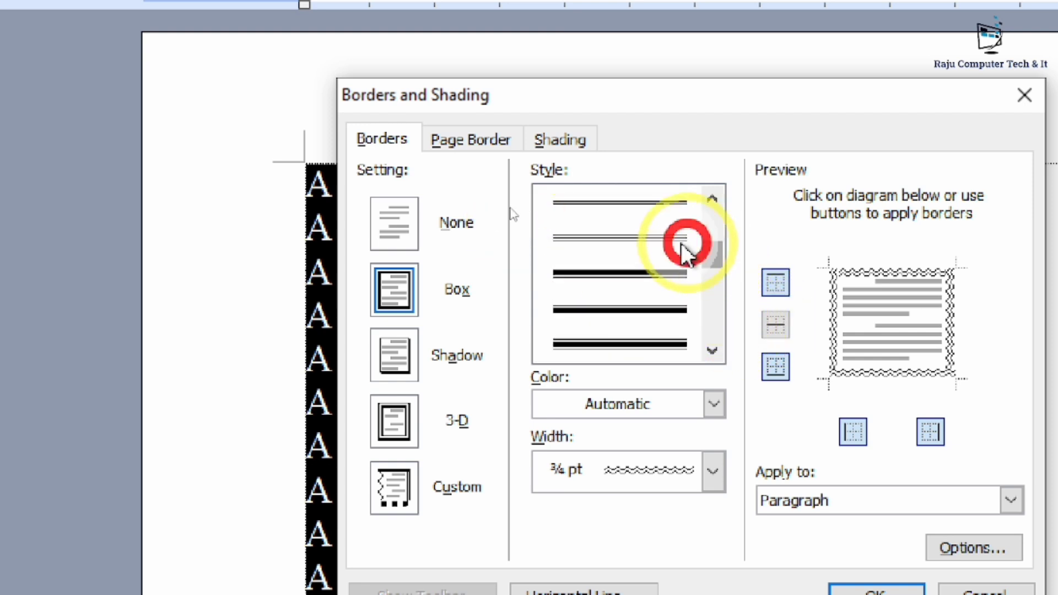
{"action": "left_click", "coordinate": [624, 203]}
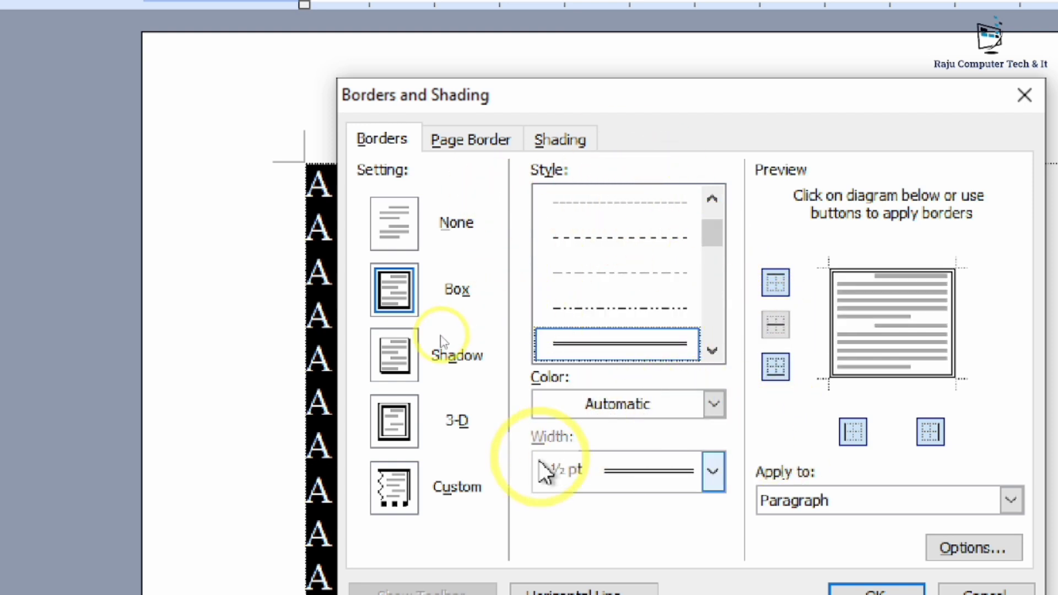
Step: Set the border color to Blue and apply the Box border to the selected paragraphs
{"action": "left_click", "coordinate": [713, 408]}
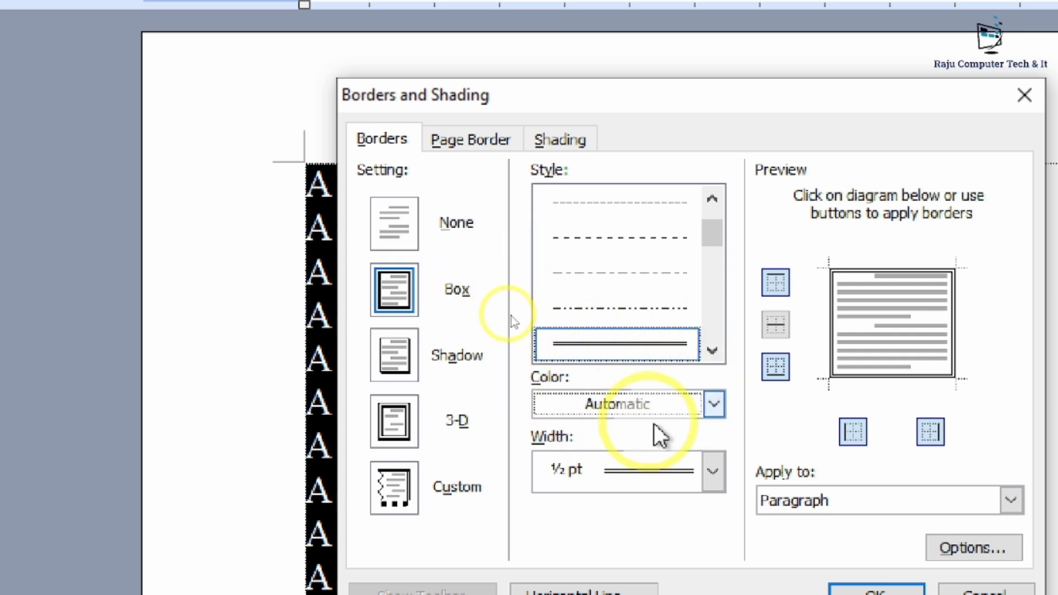
{"action": "left_click", "coordinate": [714, 405]}
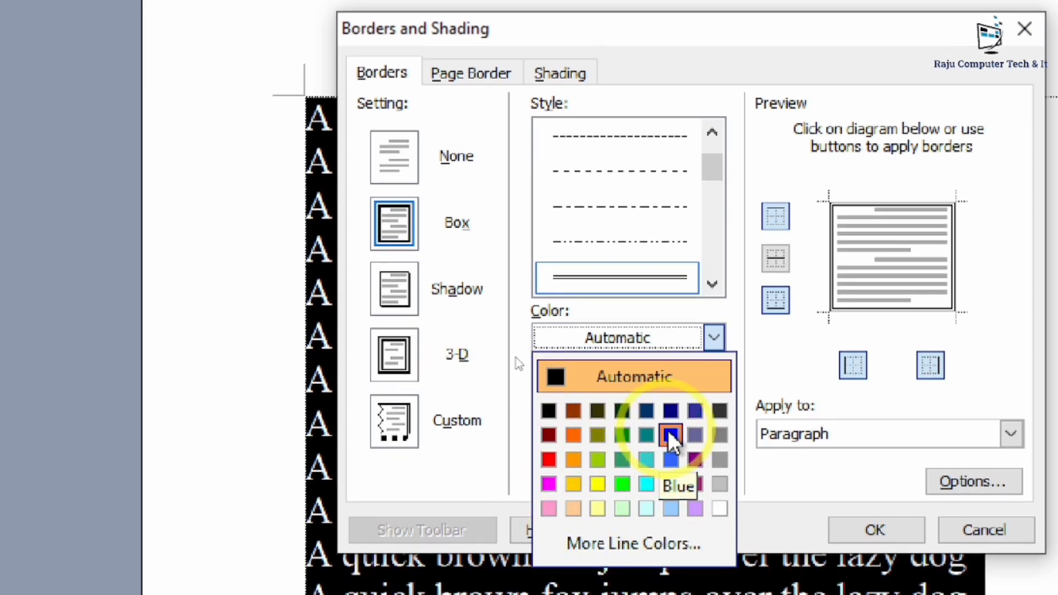
{"action": "left_click", "coordinate": [670, 436]}
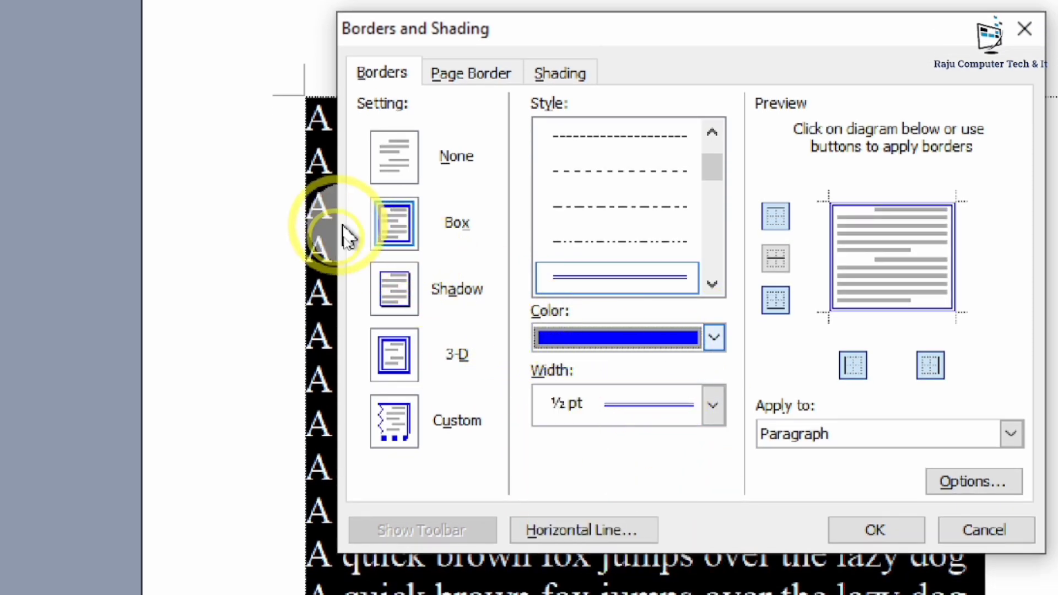
{"action": "left_click", "coordinate": [396, 225]}
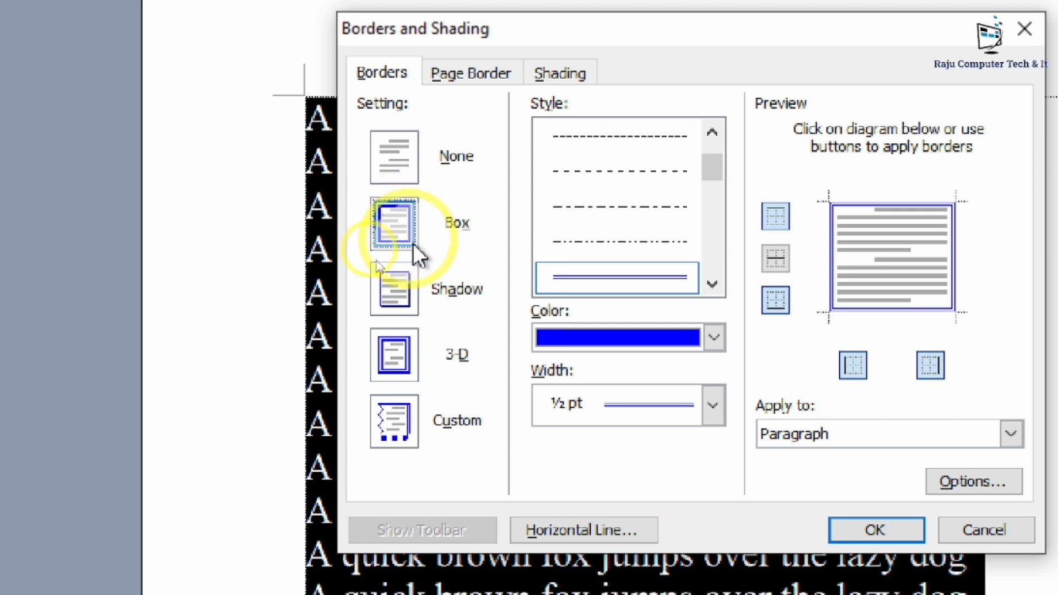
{"action": "left_click", "coordinate": [874, 530]}
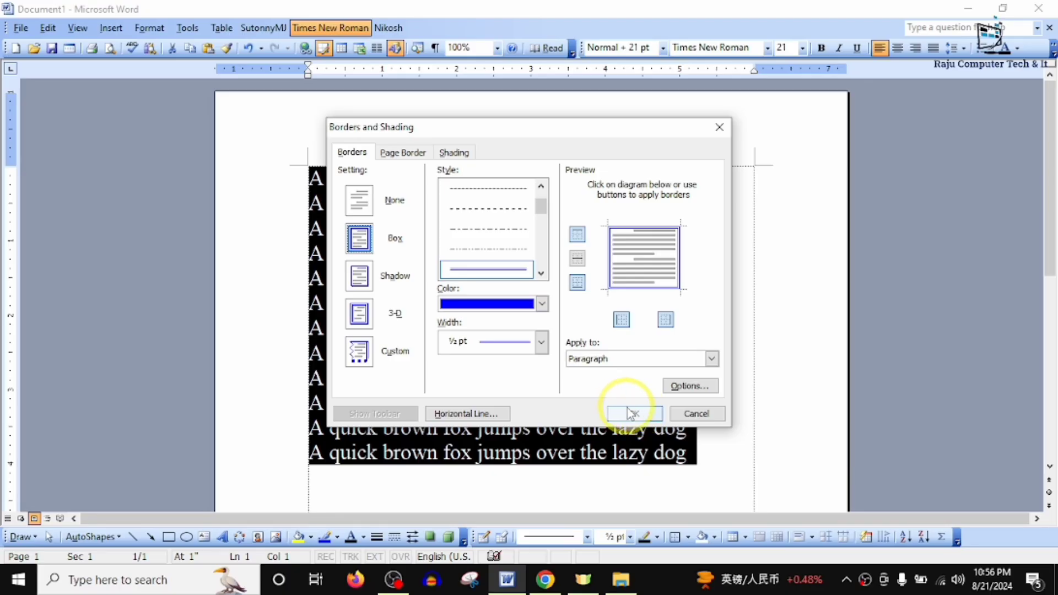
{"action": "left_click", "coordinate": [631, 413]}
{"action": "left_click", "coordinate": [729, 411]}
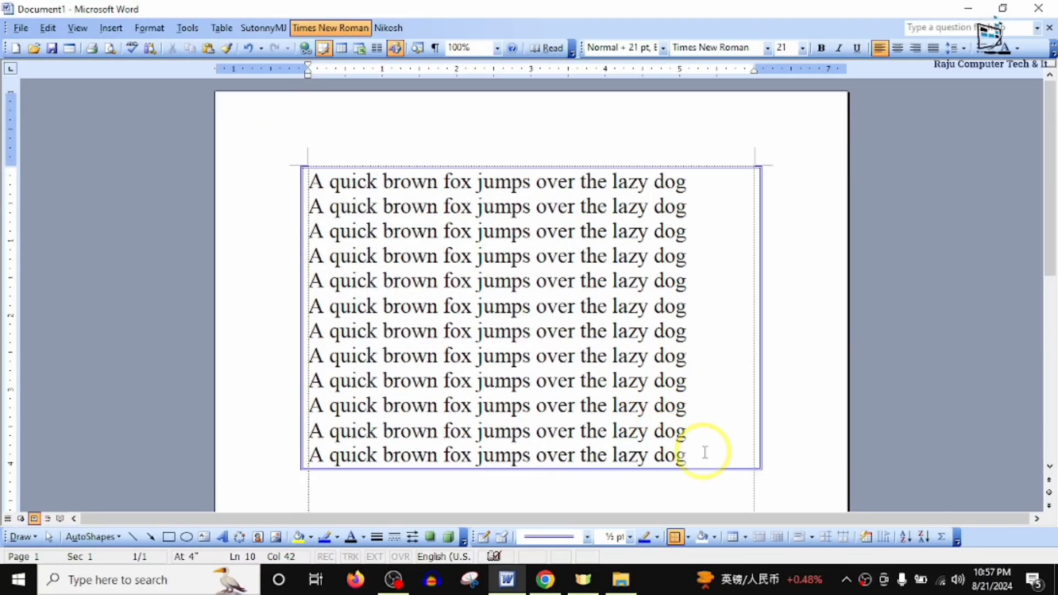
Step: Change the border around all the text lines to the Shadow setting with a 1 ½ pt width
{"action": "left_click_drag", "start_coordinate": [706, 453], "coordinate": [279, 205]}
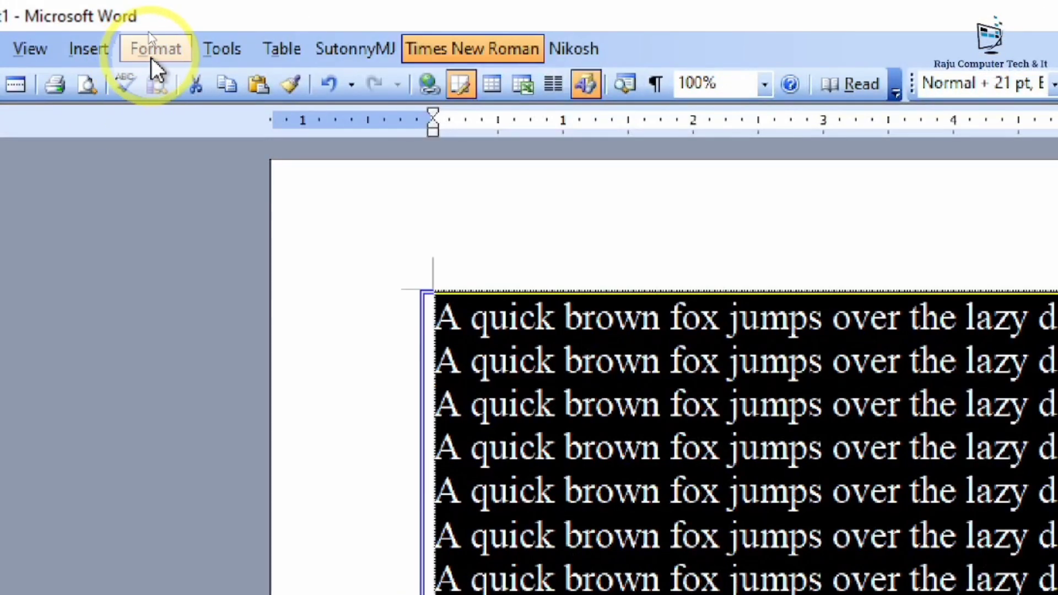
{"action": "left_click", "coordinate": [148, 29]}
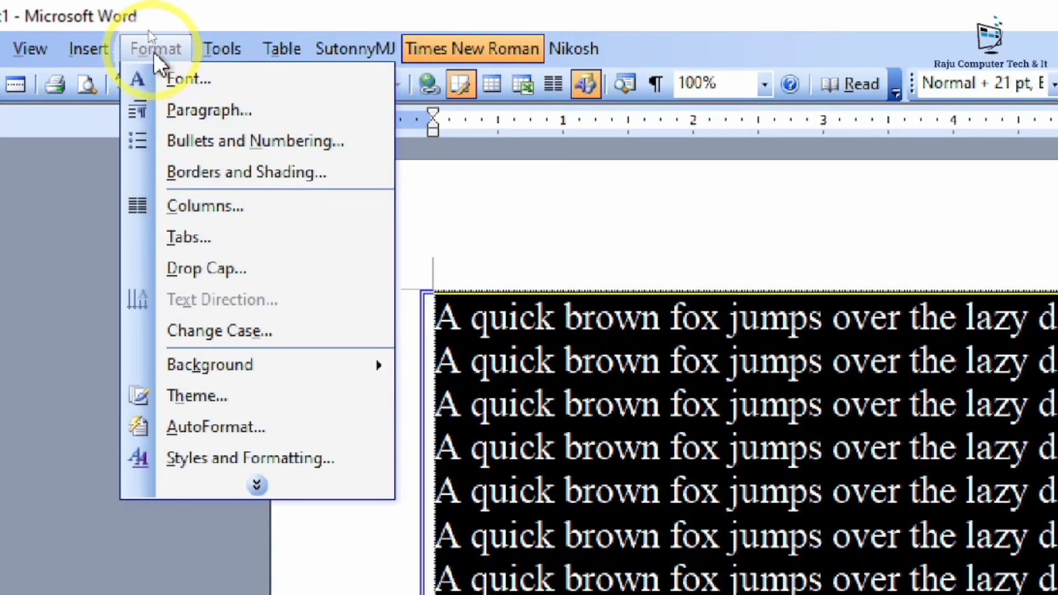
{"action": "left_click", "coordinate": [213, 174]}
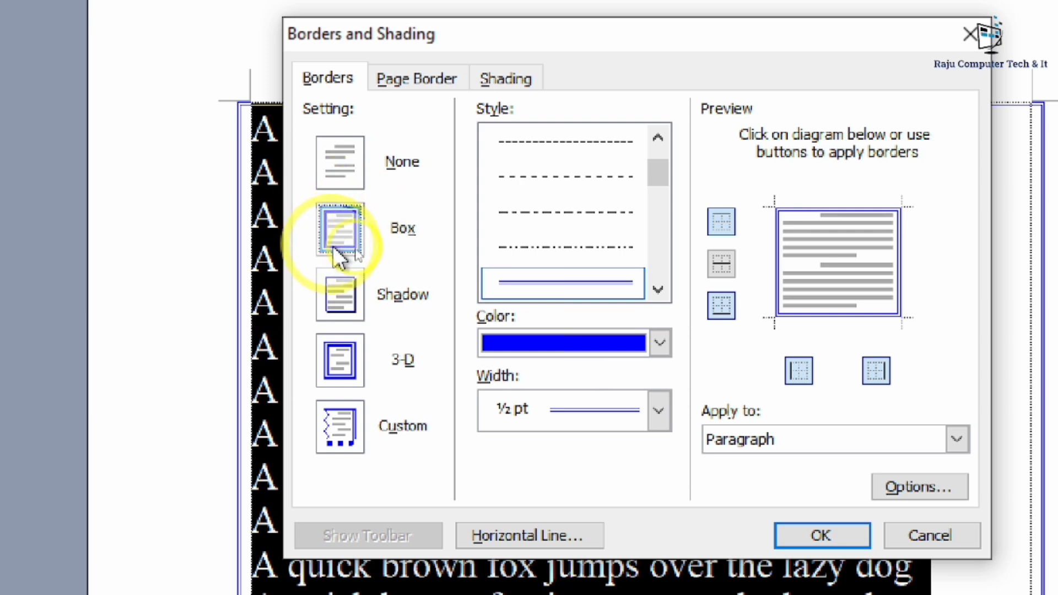
{"action": "left_click", "coordinate": [340, 300]}
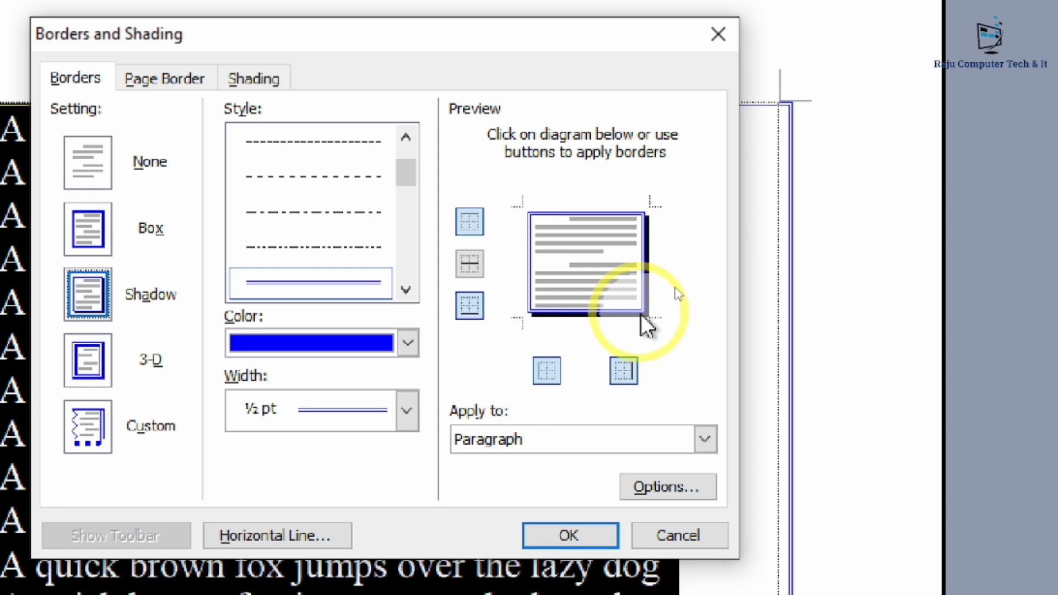
{"action": "left_click", "coordinate": [567, 534]}
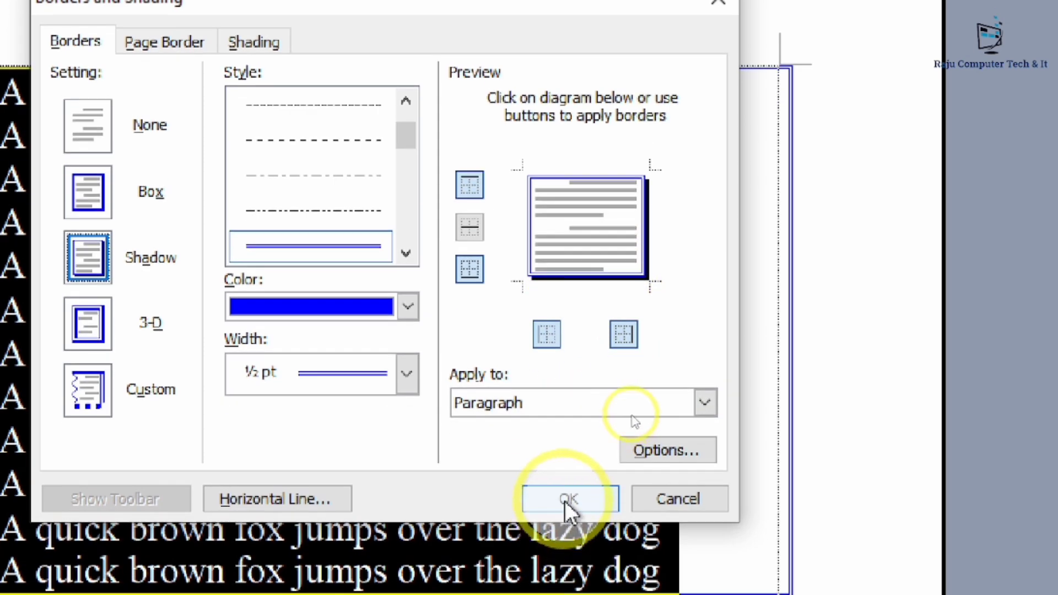
{"action": "left_click", "coordinate": [406, 373]}
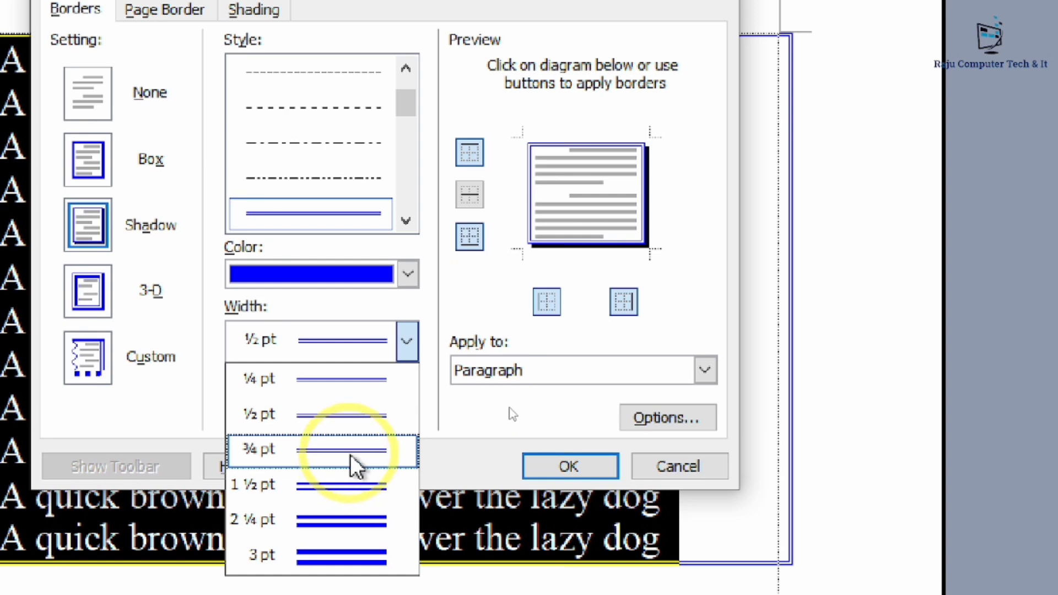
{"action": "left_click", "coordinate": [353, 485]}
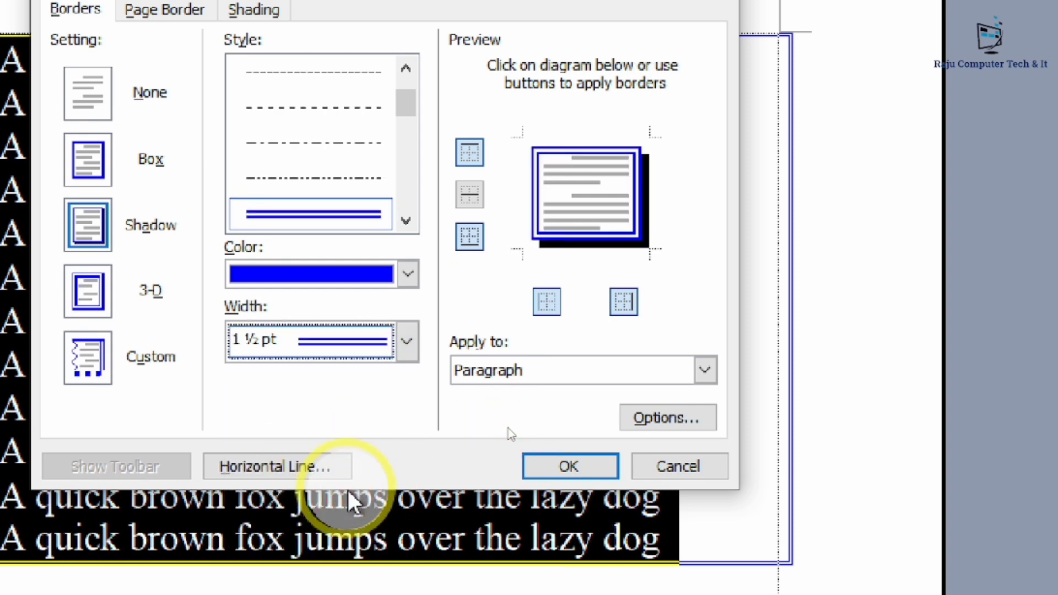
{"action": "left_click", "coordinate": [567, 468]}
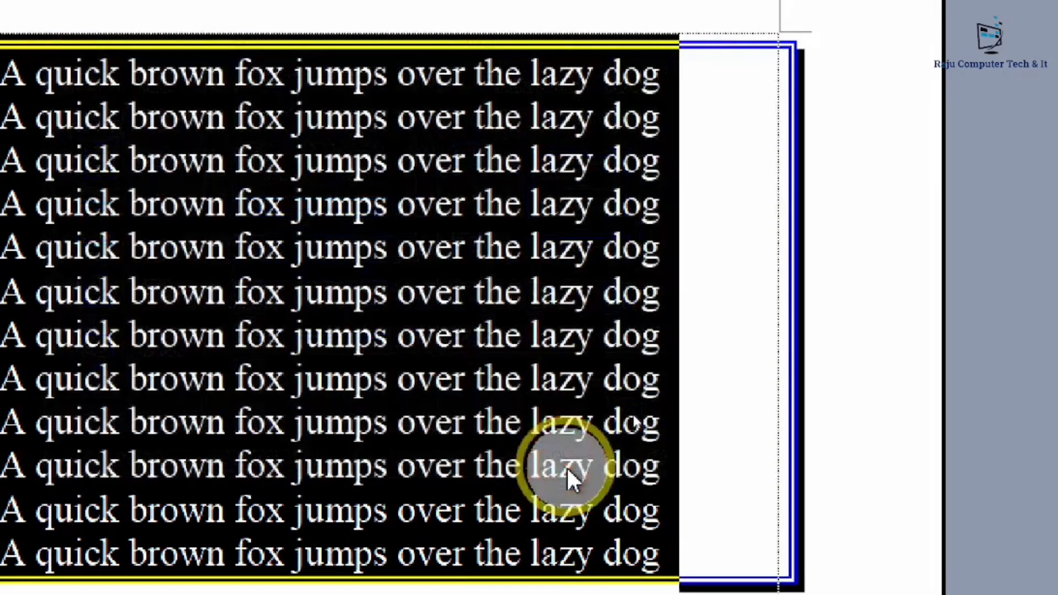
{"action": "left_click", "coordinate": [736, 315]}
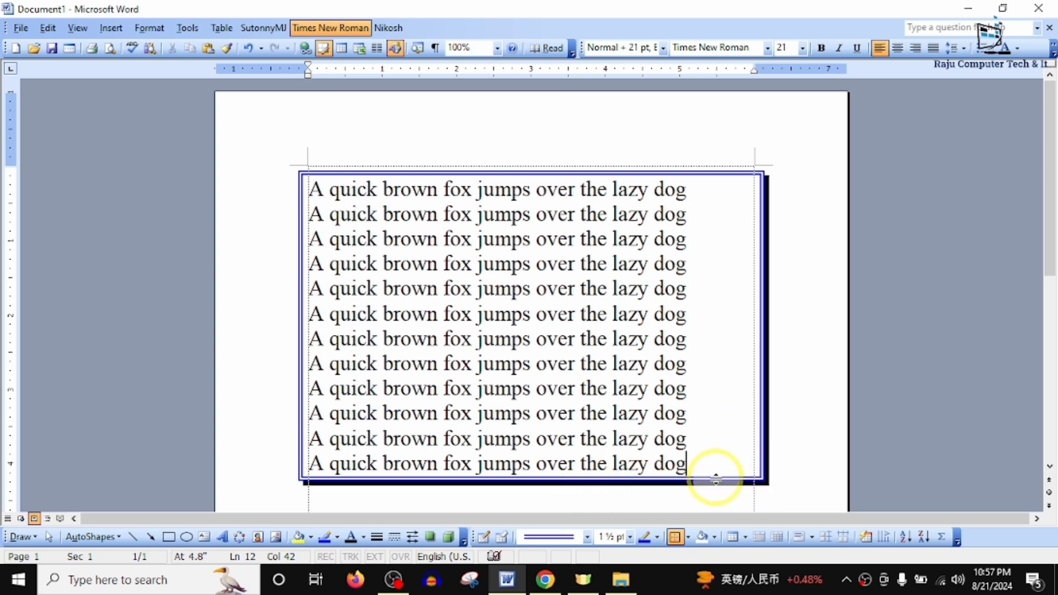
Step: Open Borders and Shading for all the text, preview the 3-D and Custom border settings, and settle on Shadow
{"action": "key", "text": "ctrl+a"}
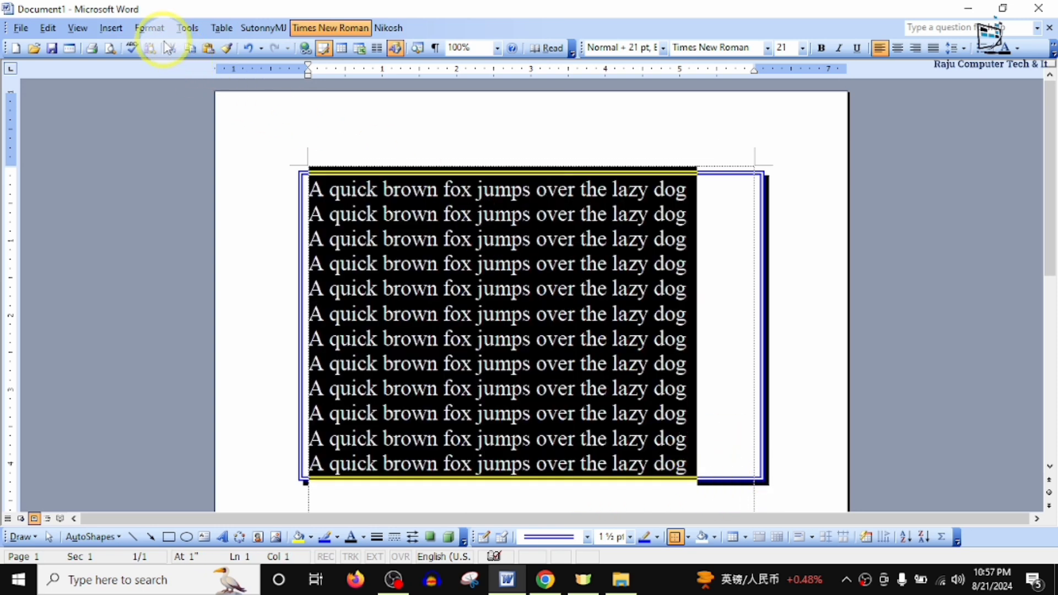
{"action": "left_click", "coordinate": [150, 29]}
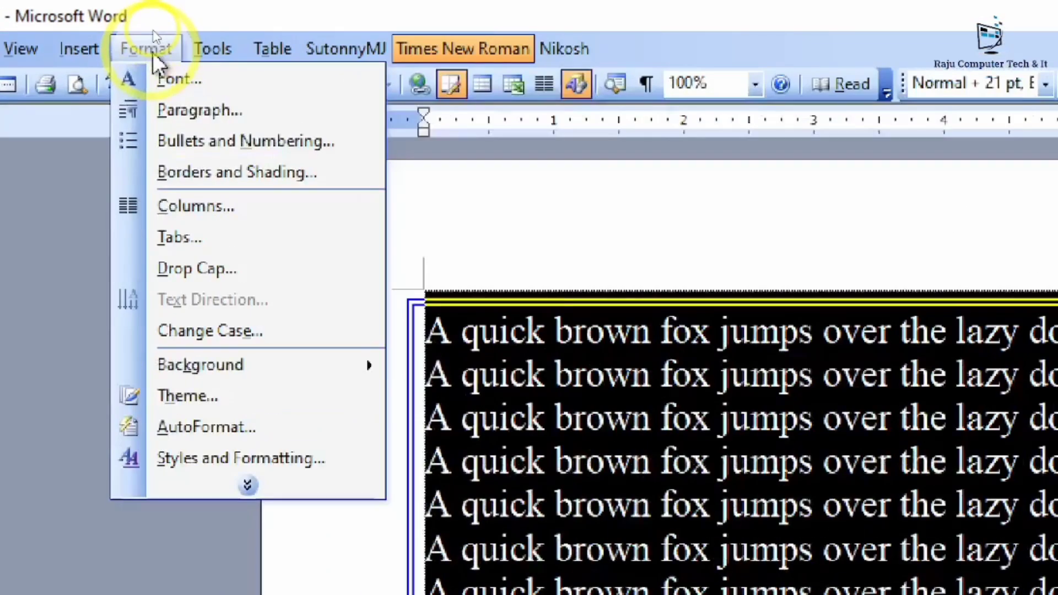
{"action": "left_click", "coordinate": [213, 171]}
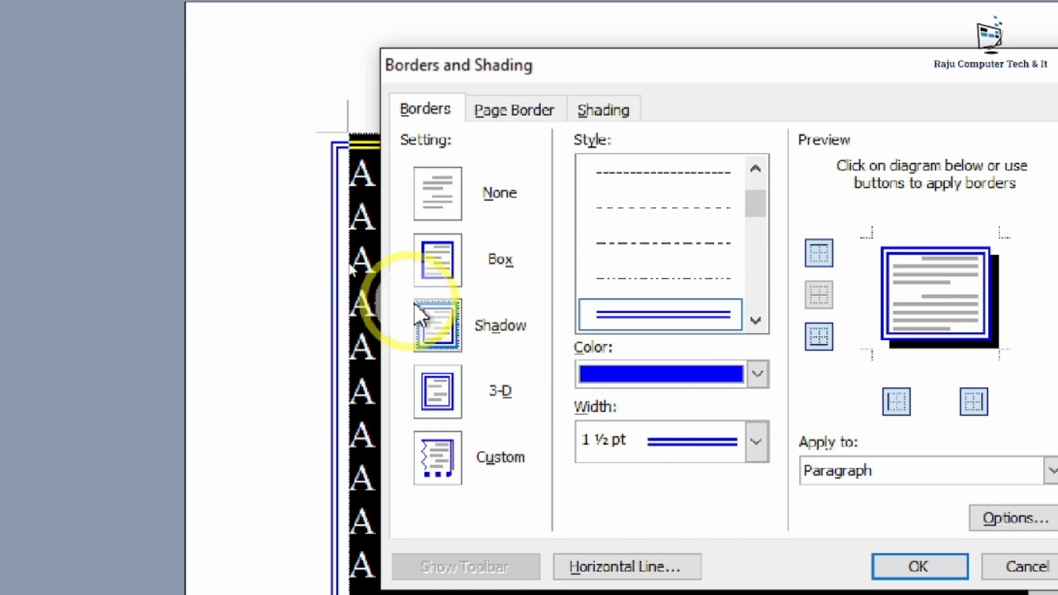
{"action": "left_click", "coordinate": [425, 405]}
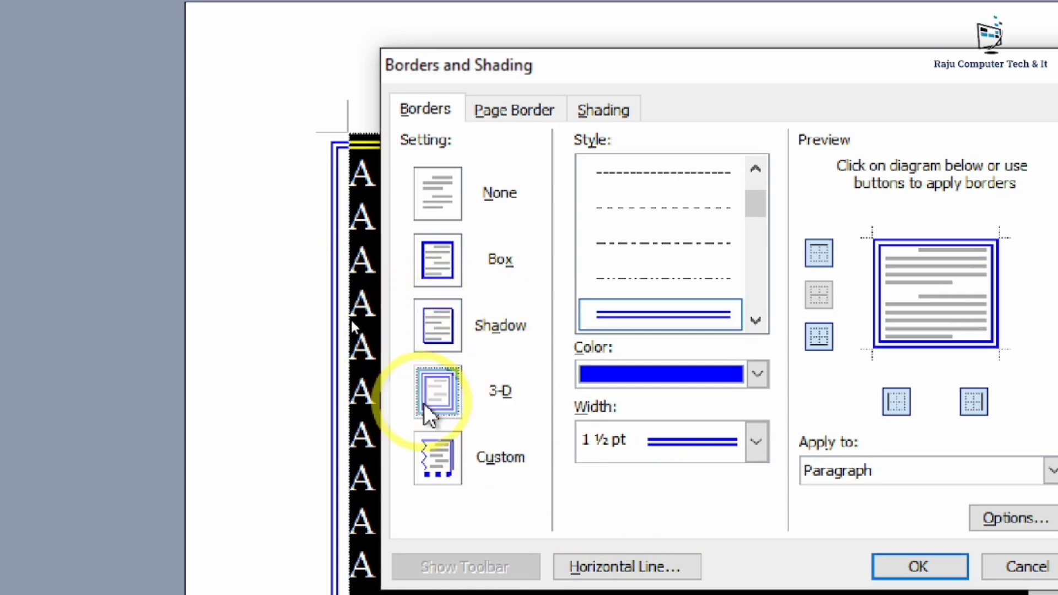
{"action": "left_click", "coordinate": [425, 306]}
{"action": "left_click", "coordinate": [441, 469]}
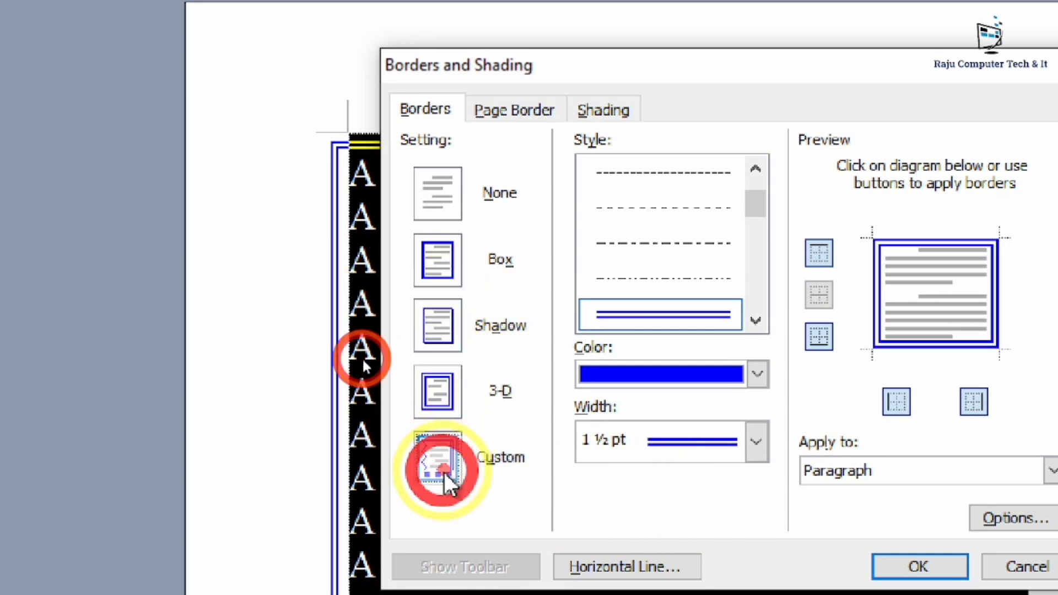
{"action": "left_click", "coordinate": [453, 322]}
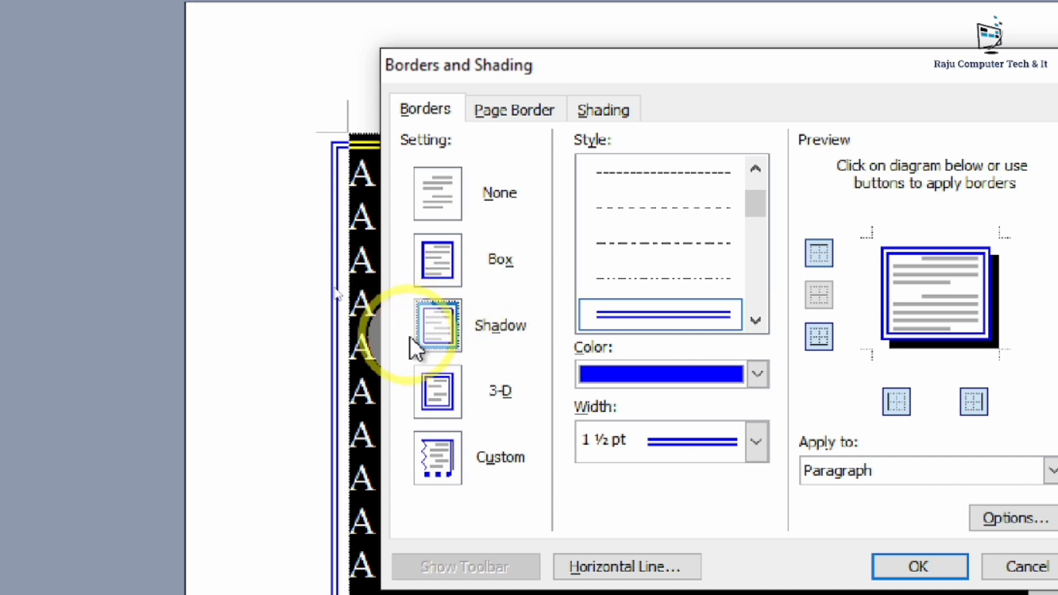
Step: Add the inner horizontal border between the paragraphs and apply it to all the text lines
{"action": "left_click", "coordinate": [790, 294]}
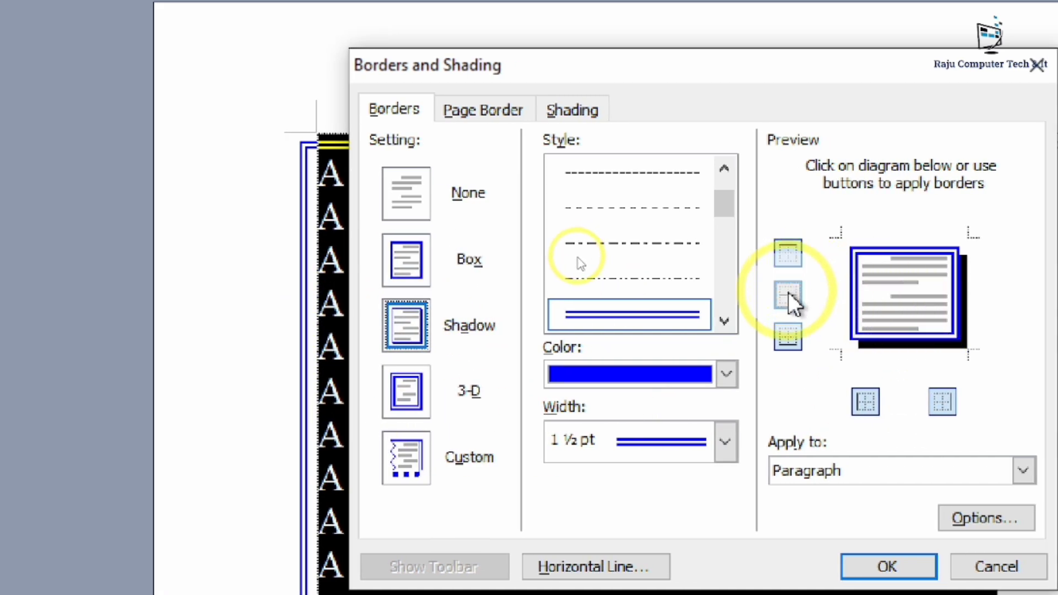
{"action": "left_click", "coordinate": [790, 294]}
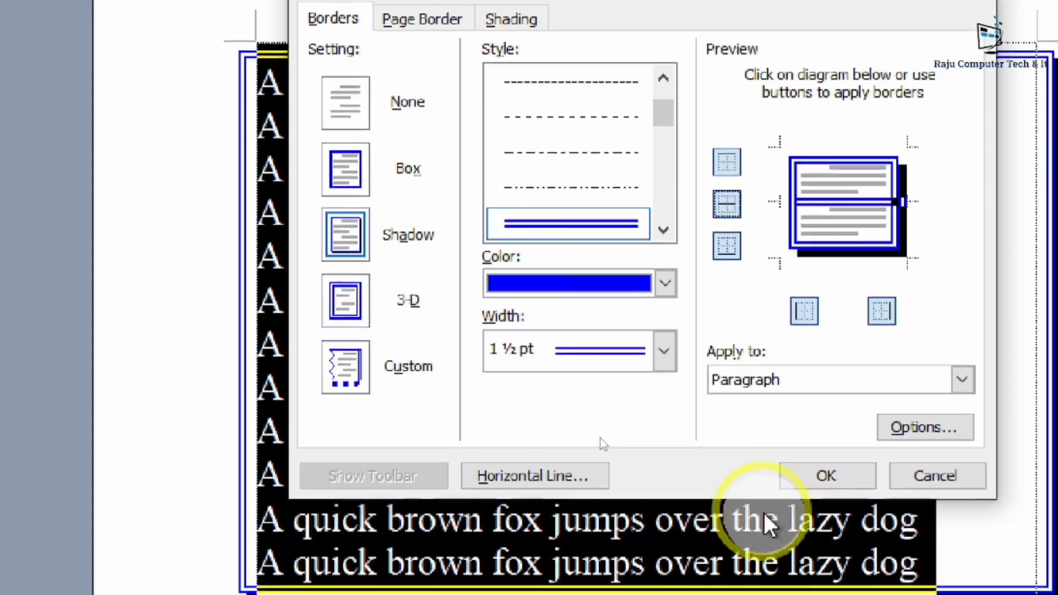
{"action": "left_click", "coordinate": [826, 468]}
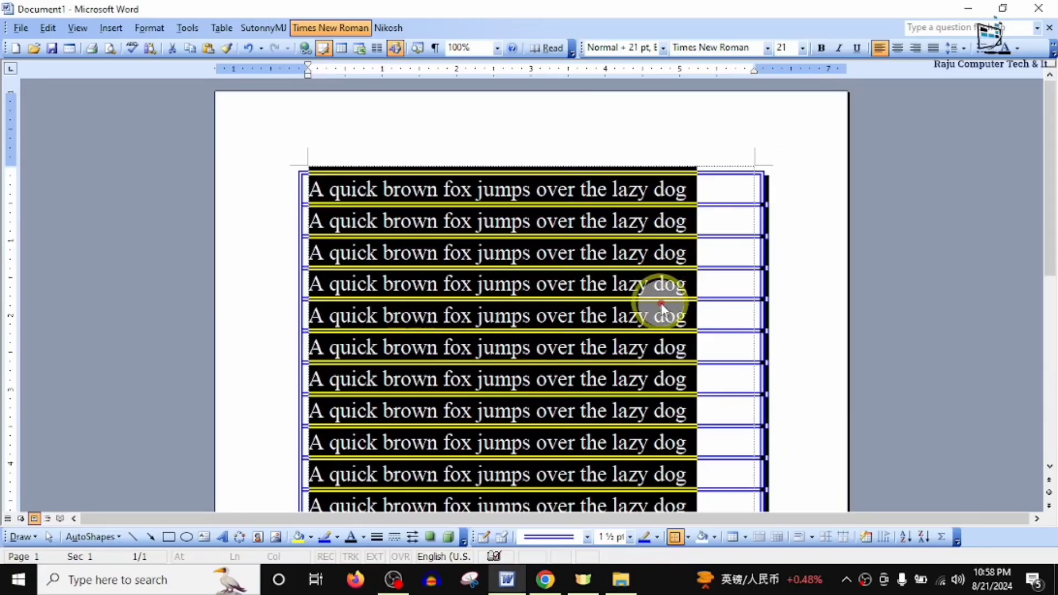
{"action": "left_click", "coordinate": [833, 298]}
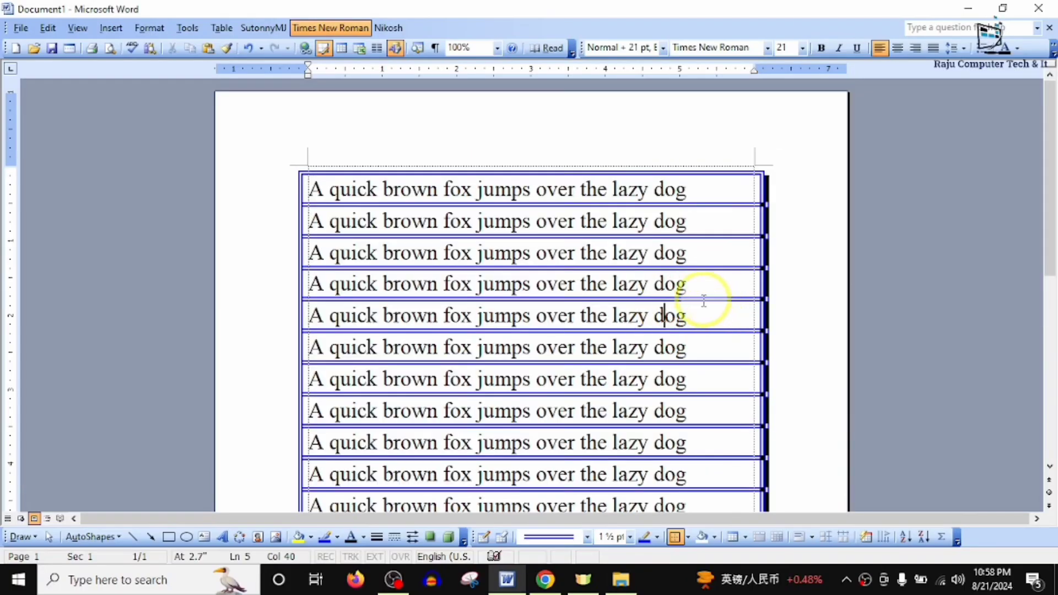
{"action": "scroll", "coordinate": [704, 300], "scroll_direction": "down", "scroll_amount": 2}
{"action": "left_click_drag", "start_coordinate": [688, 463], "coordinate": [444, 464]}
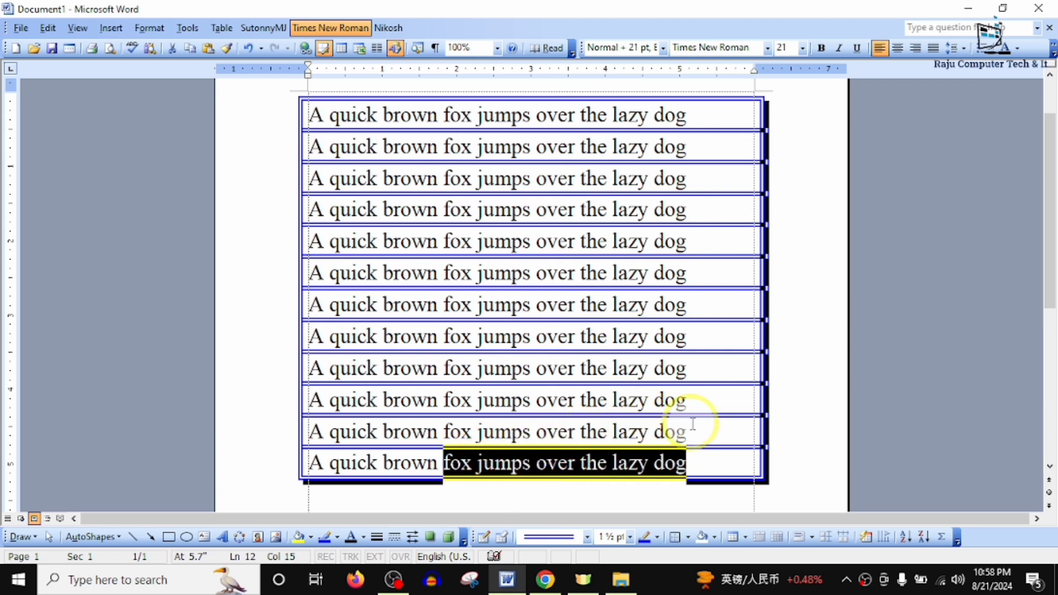
{"action": "left_click_drag", "start_coordinate": [688, 431], "coordinate": [444, 432]}
{"action": "left_click_drag", "start_coordinate": [688, 400], "coordinate": [460, 389]}
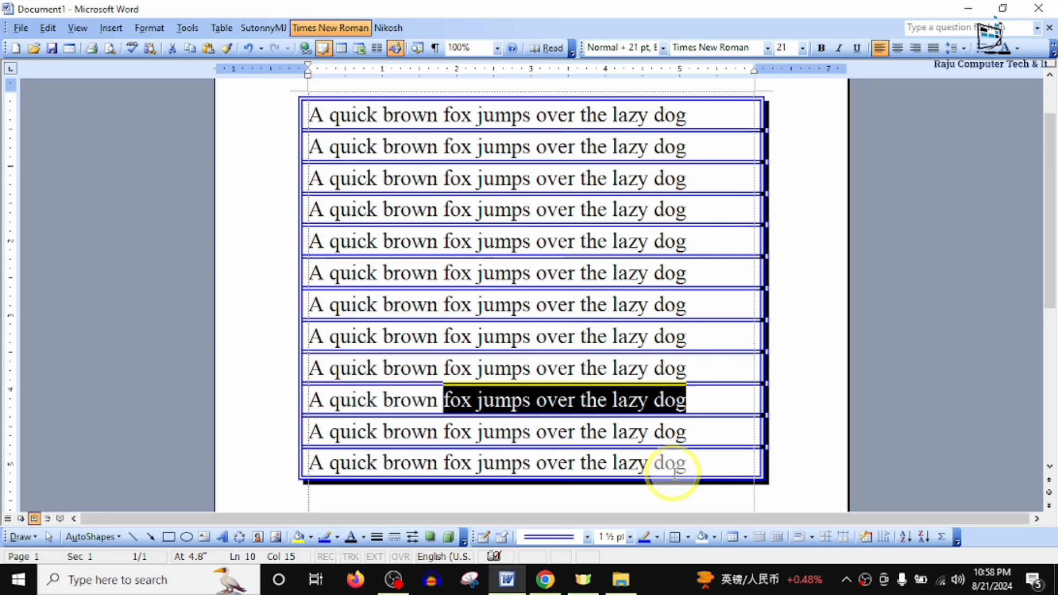
Step: Remove the inner horizontal border between all the paragraphs and apply the change
{"action": "key", "text": "ctrl+a"}
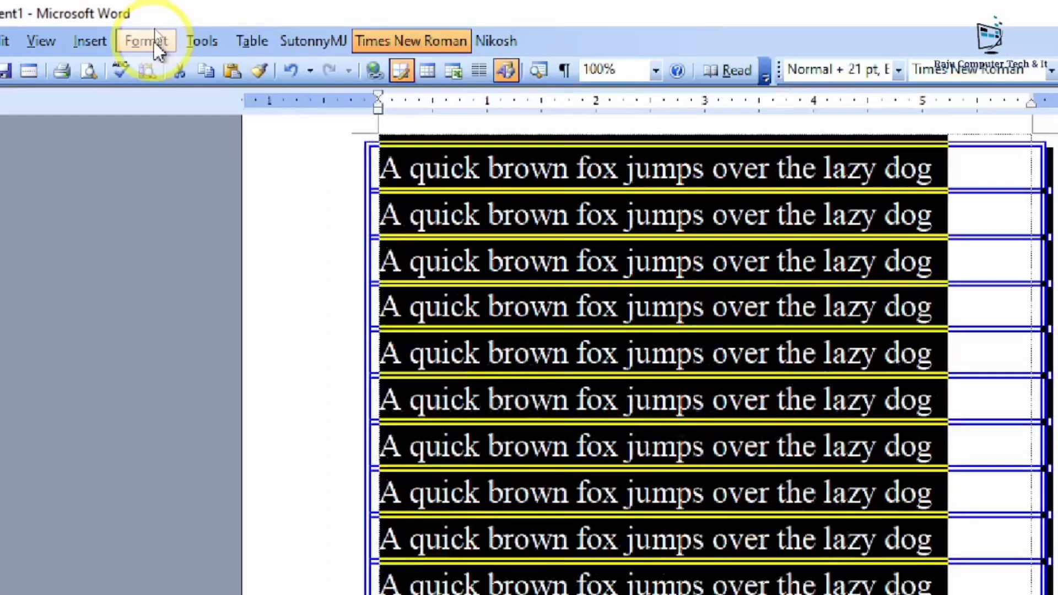
{"action": "left_click", "coordinate": [150, 28]}
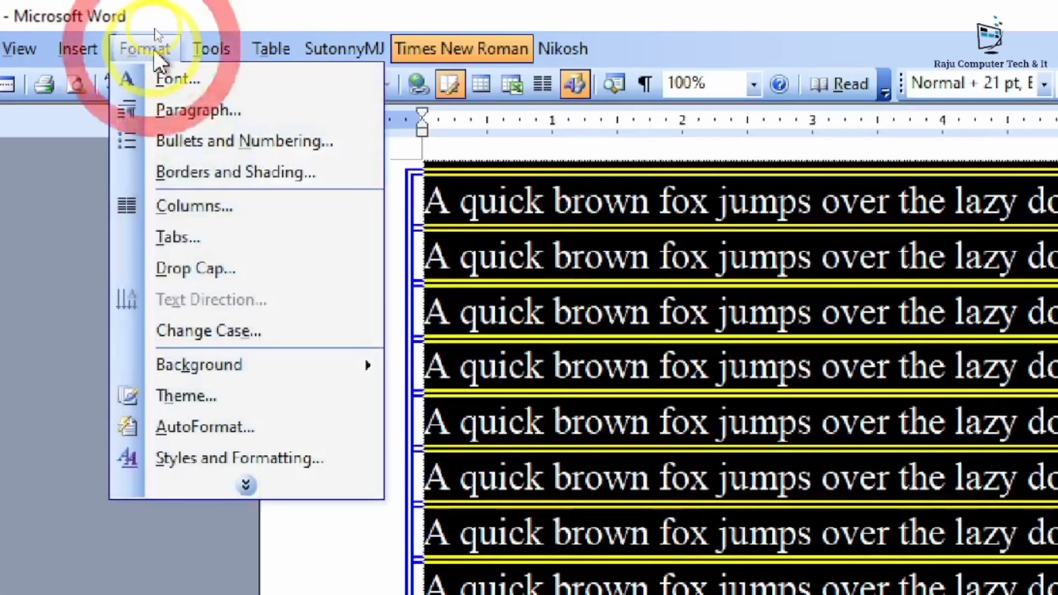
{"action": "left_click", "coordinate": [288, 174]}
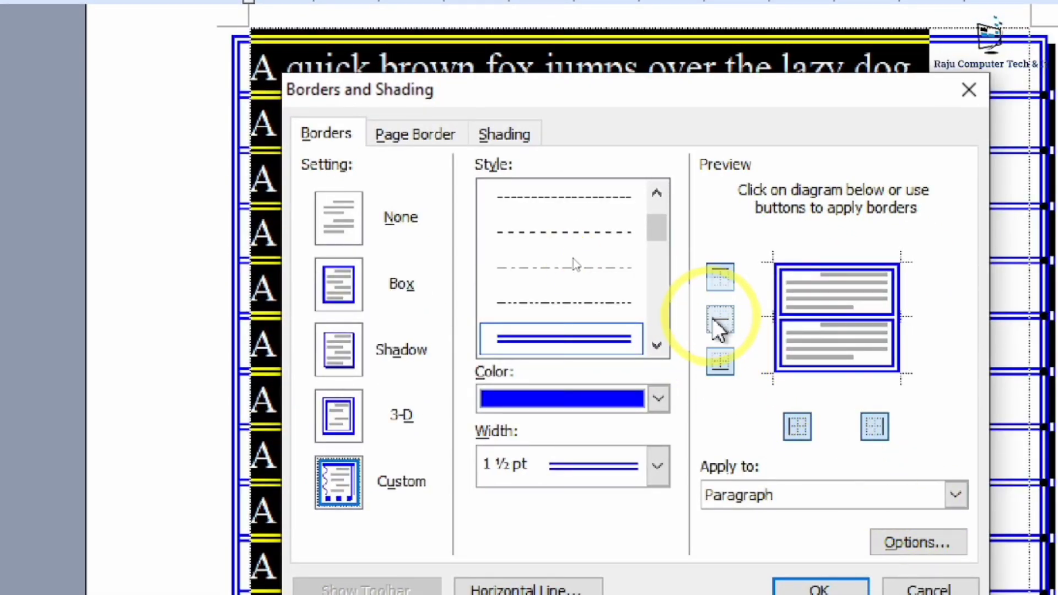
{"action": "left_click", "coordinate": [718, 320]}
{"action": "left_click", "coordinate": [846, 589]}
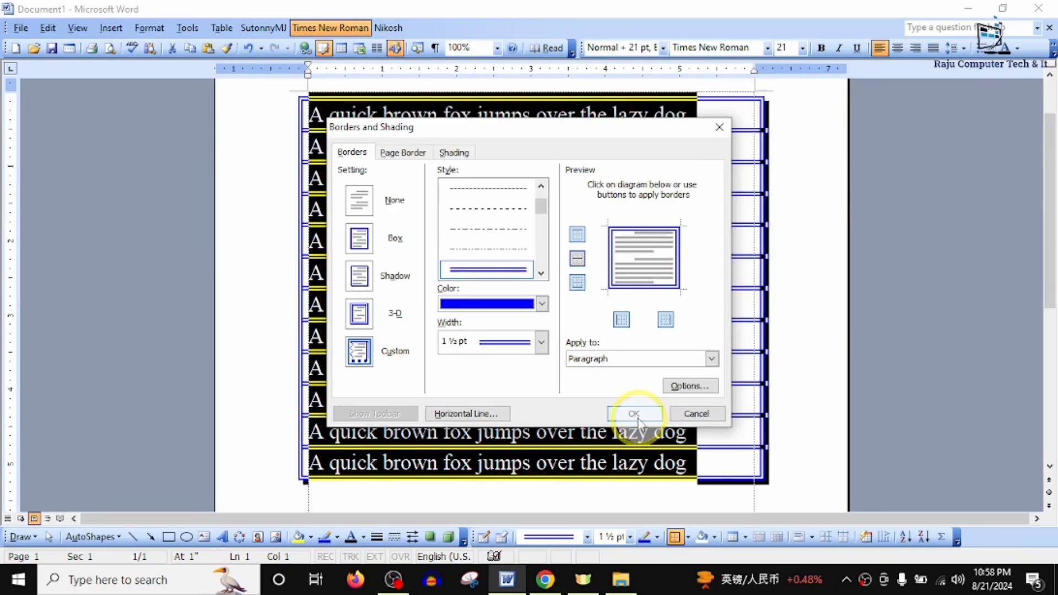
{"action": "left_click", "coordinate": [634, 414]}
{"action": "left_click", "coordinate": [725, 311]}
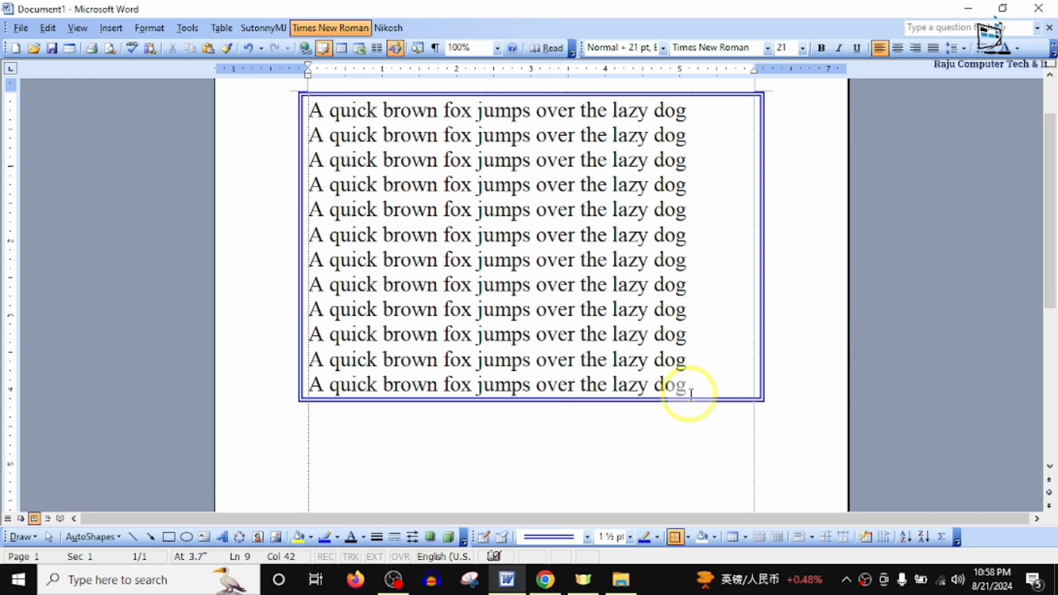
Step: Open Borders and Shading for all the text and try switching the top and bottom borders off and on again
{"action": "key", "text": "ctrl+a"}
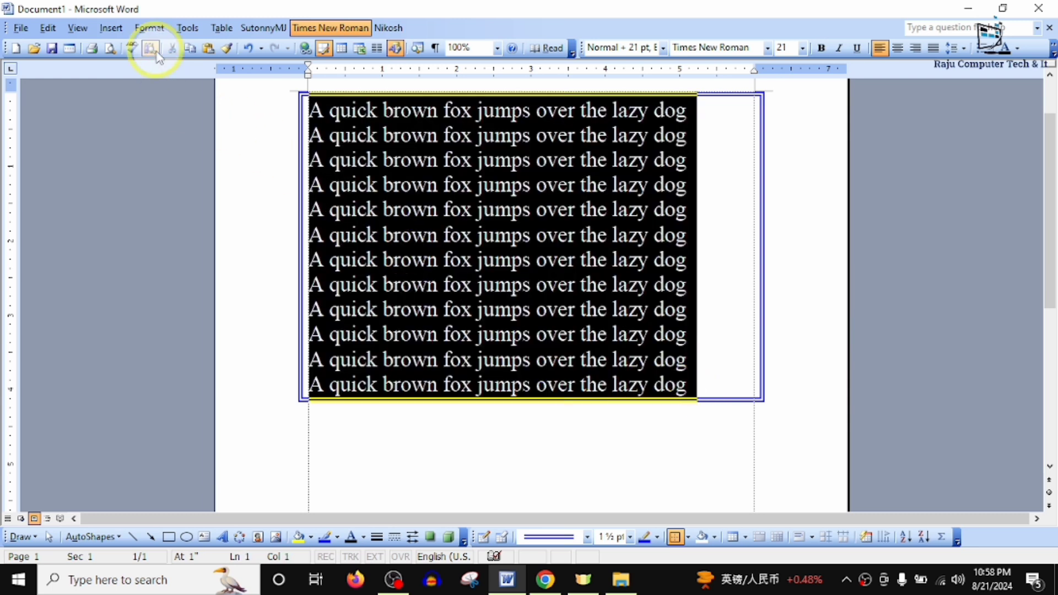
{"action": "left_click", "coordinate": [153, 28]}
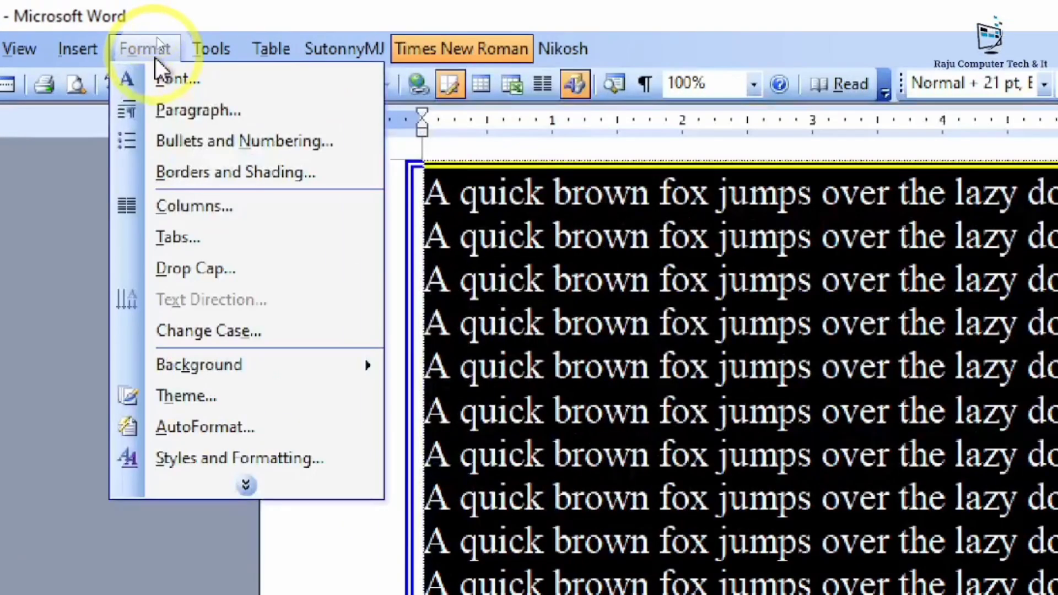
{"action": "left_click", "coordinate": [195, 174]}
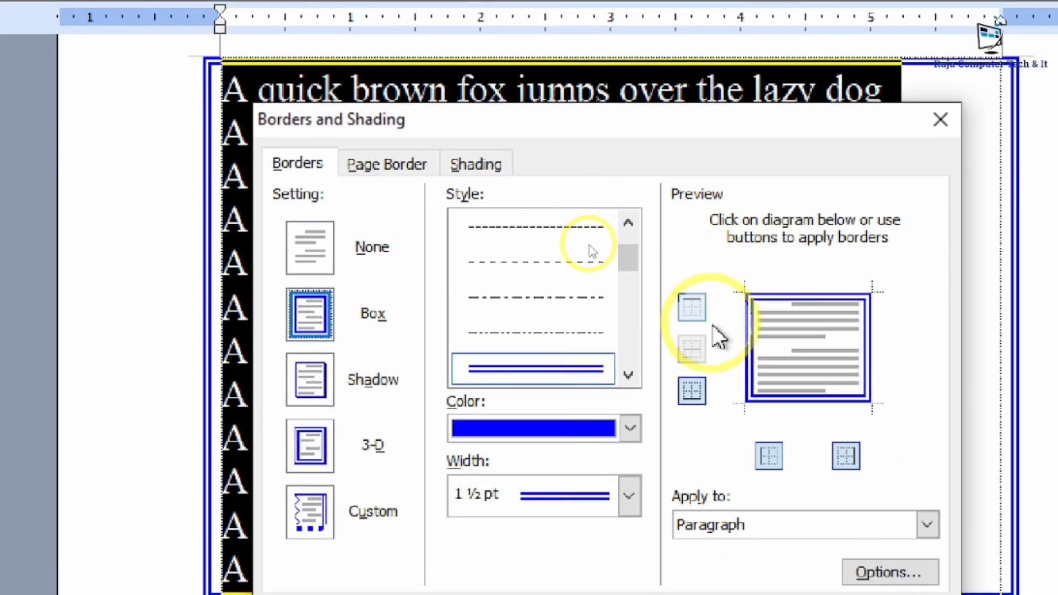
{"action": "left_click", "coordinate": [686, 306]}
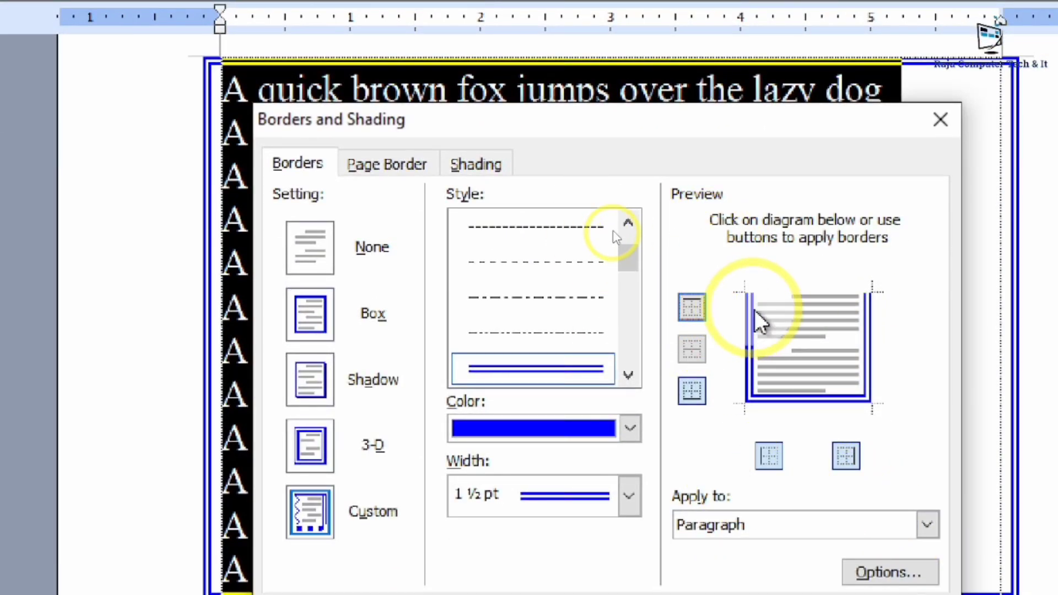
{"action": "left_click", "coordinate": [684, 305]}
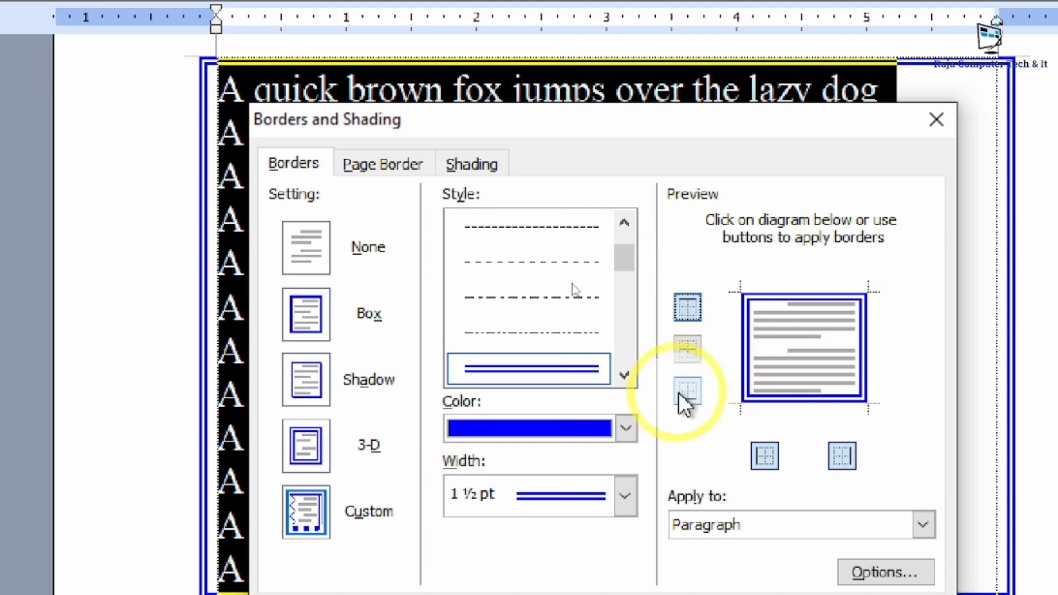
{"action": "left_click", "coordinate": [684, 392]}
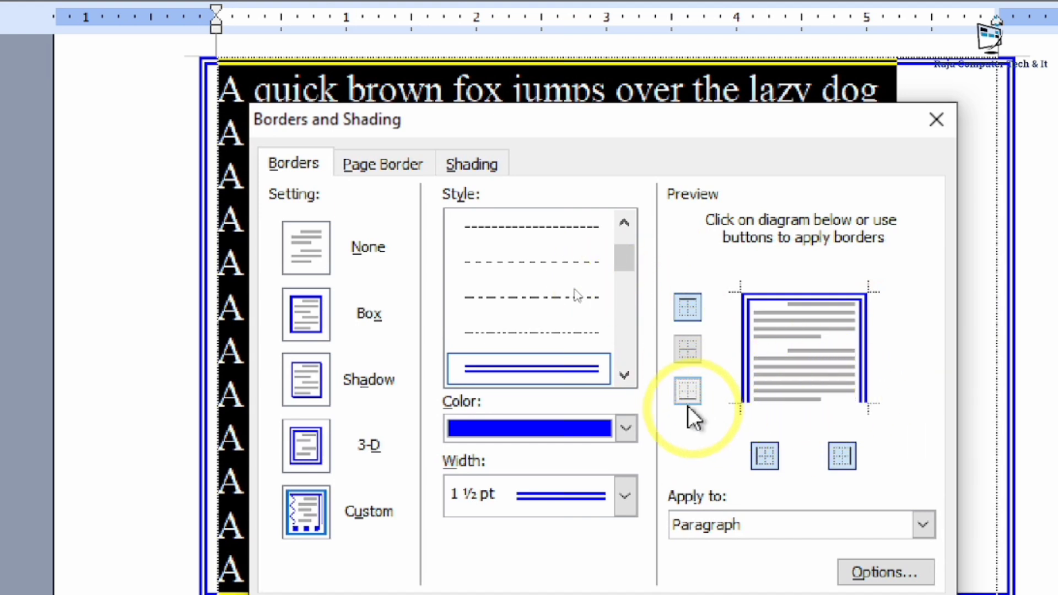
{"action": "left_click", "coordinate": [674, 392]}
Step: Remove the left border from the selected paragraphs and apply the change
{"action": "left_click", "coordinate": [776, 459]}
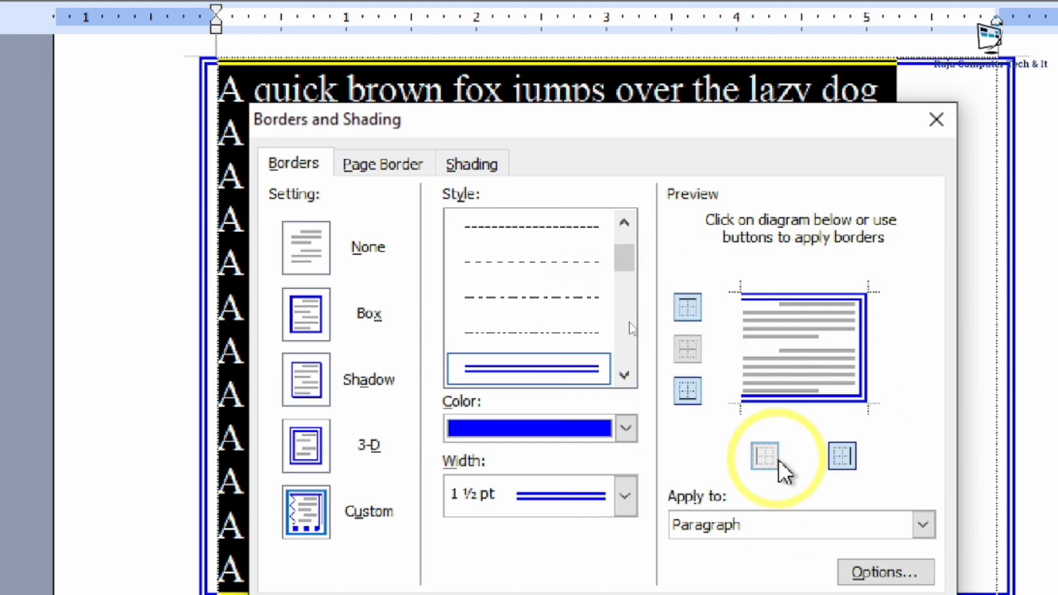
{"action": "left_click", "coordinate": [779, 461]}
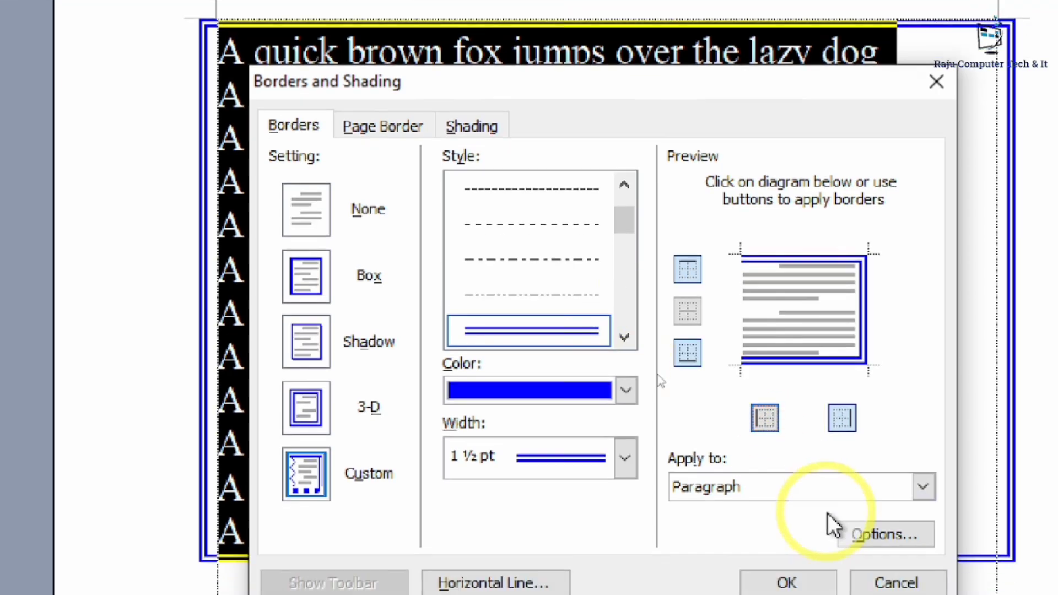
{"action": "left_click", "coordinate": [780, 515]}
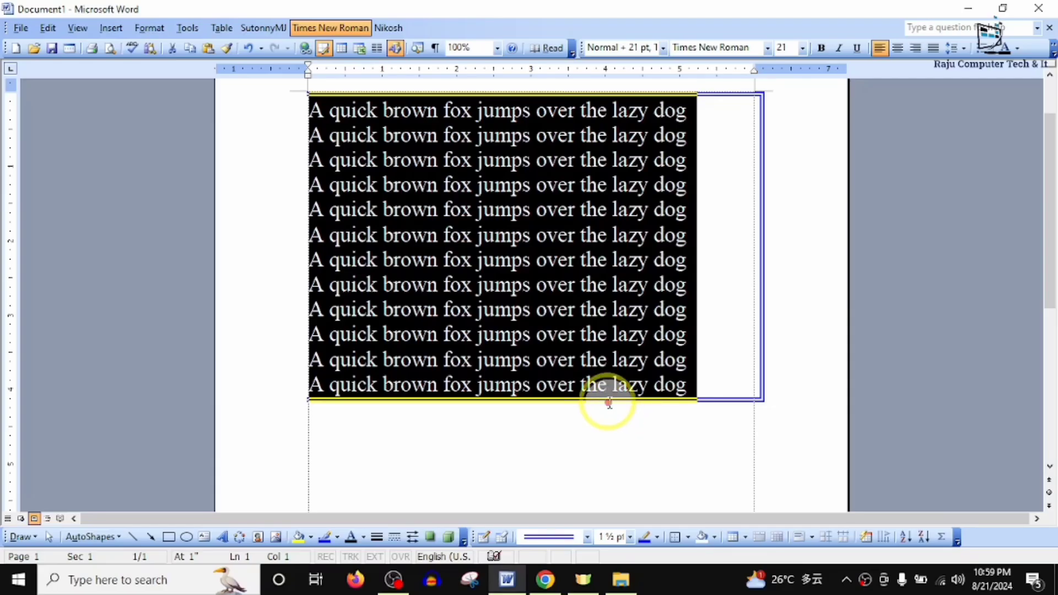
{"action": "left_click", "coordinate": [742, 467]}
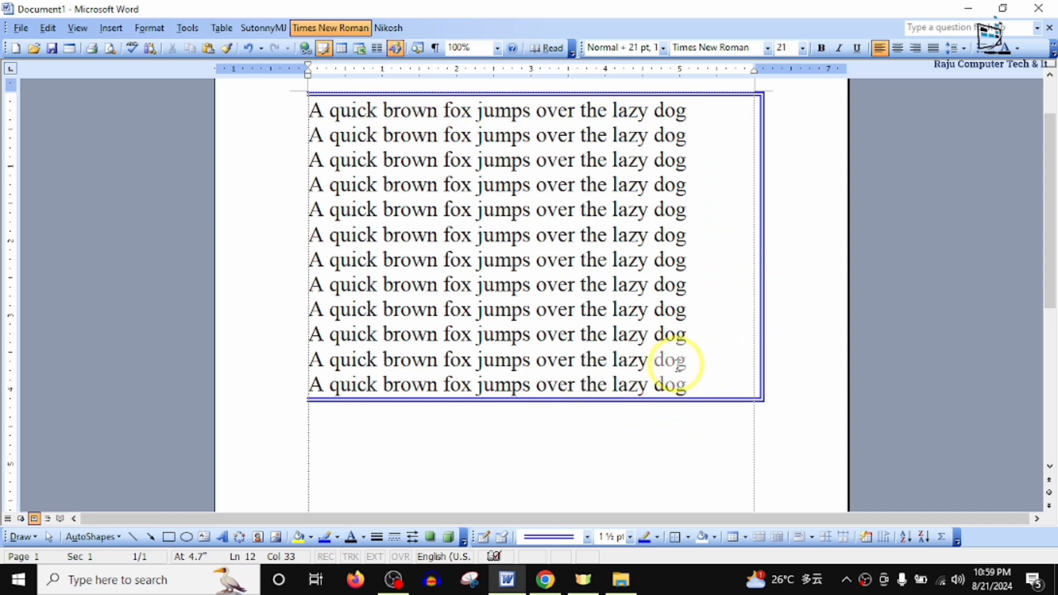
Step: Remove all borders from every text line by applying the None border setting
{"action": "key", "text": "ctrl+a"}
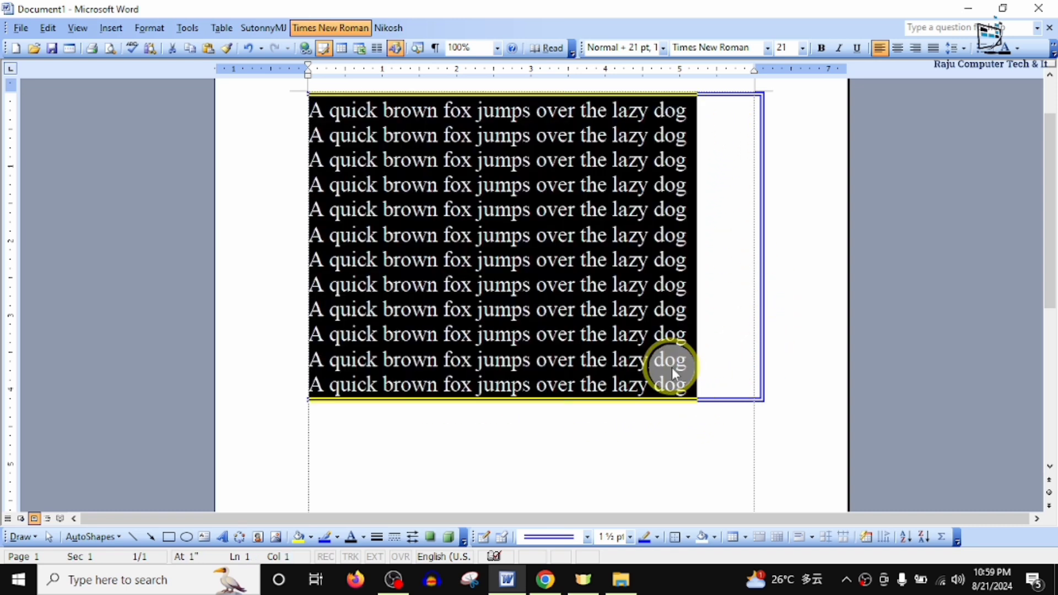
{"action": "left_click", "coordinate": [150, 28]}
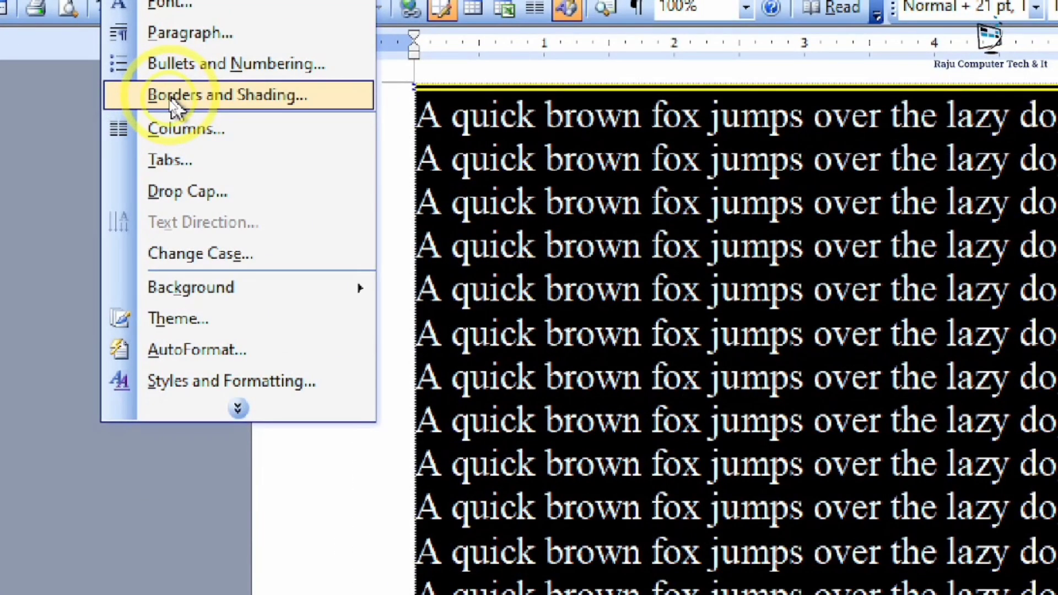
{"action": "left_click", "coordinate": [167, 100]}
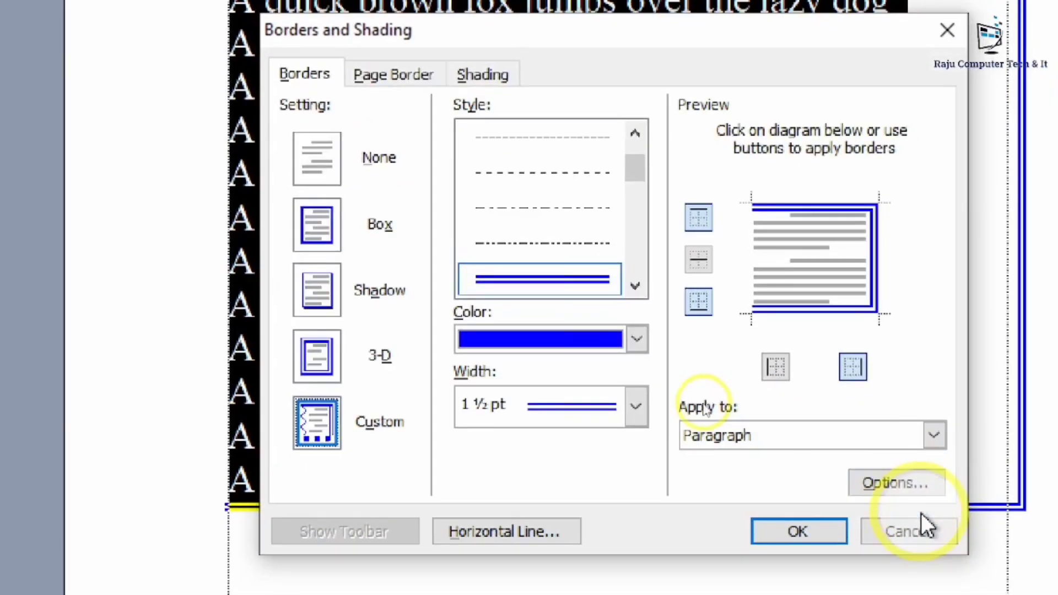
{"action": "left_click", "coordinate": [776, 366]}
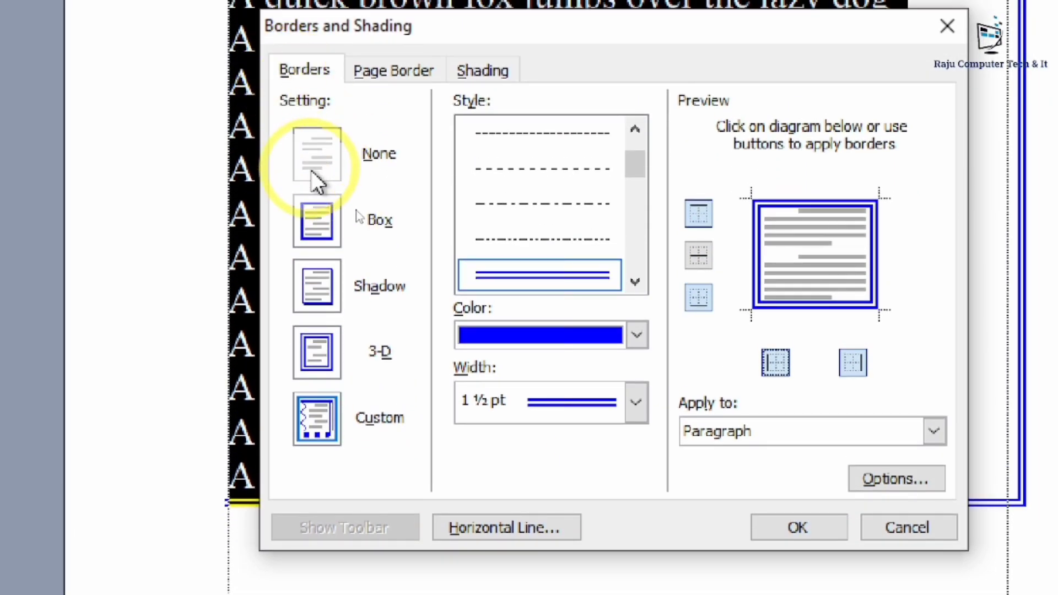
{"action": "left_click", "coordinate": [317, 179]}
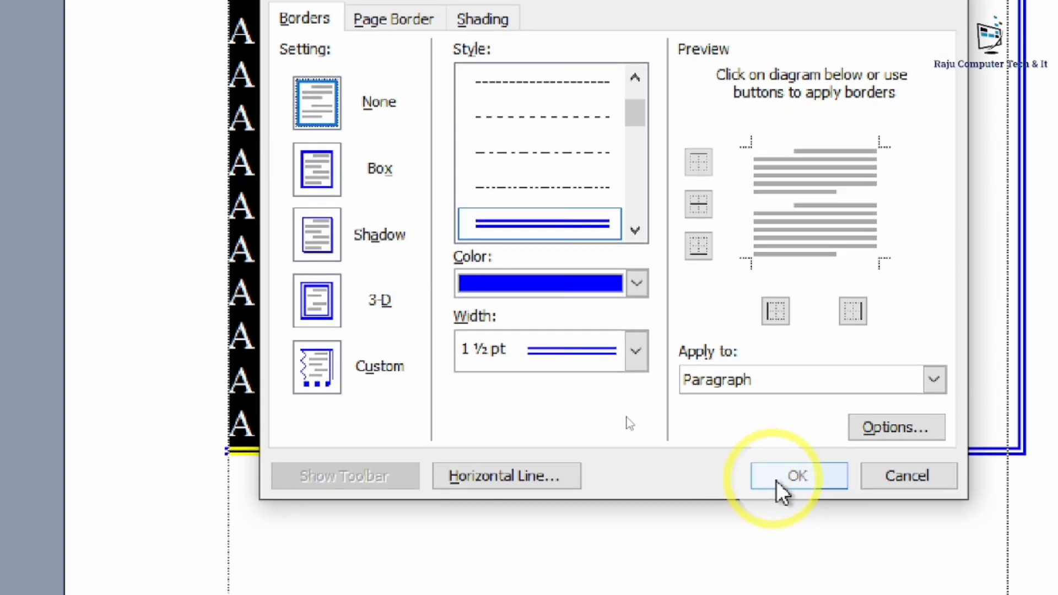
{"action": "left_click", "coordinate": [784, 484]}
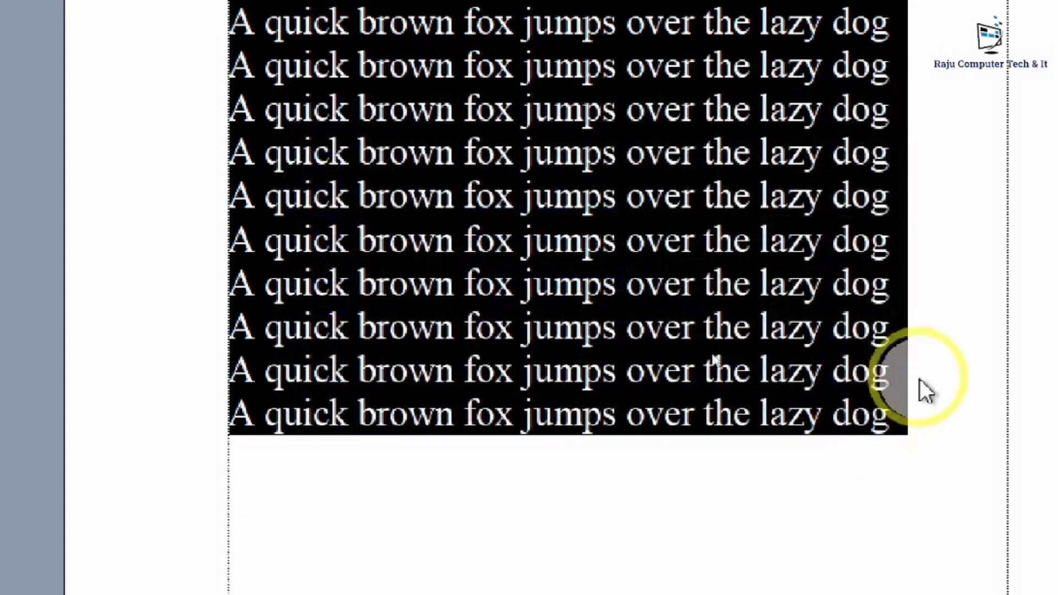
{"action": "left_click", "coordinate": [943, 374]}
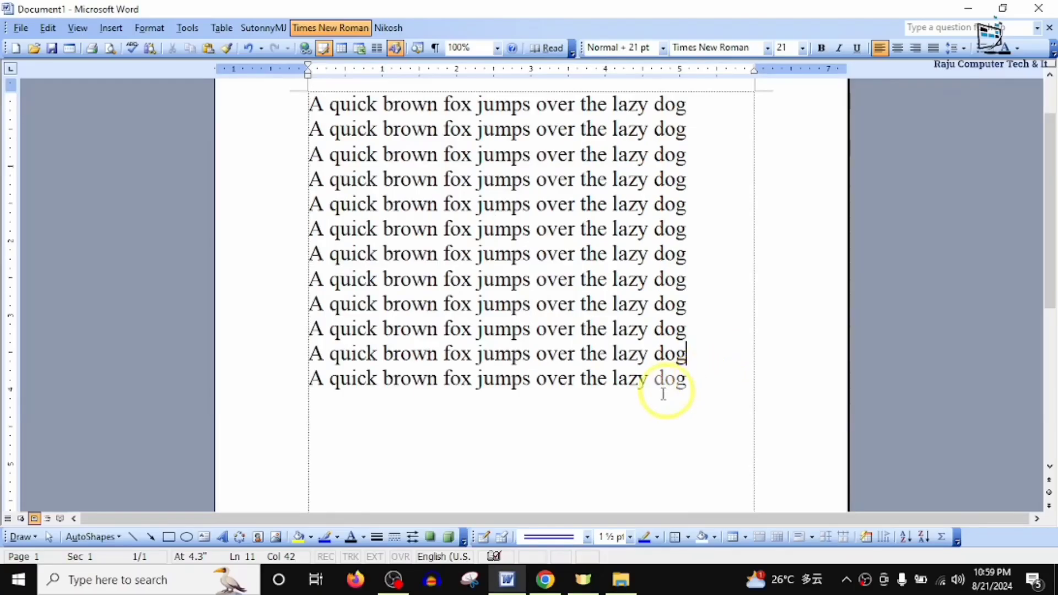
{"action": "left_click", "coordinate": [785, 427]}
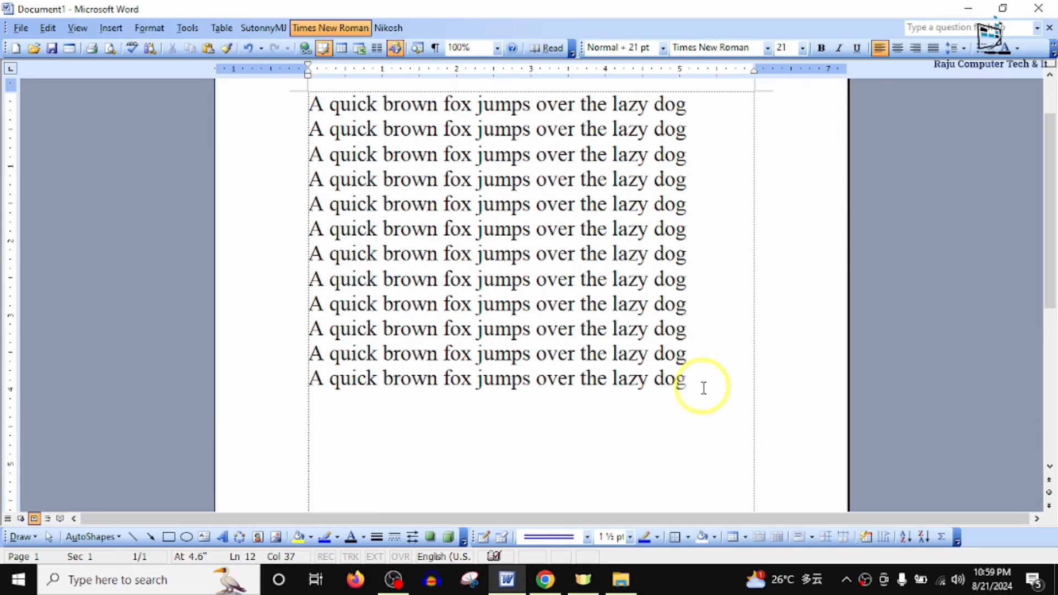
Step: Select all the text lines and open the Shading options of Borders and Shading
{"action": "key", "text": "ctrl+a"}
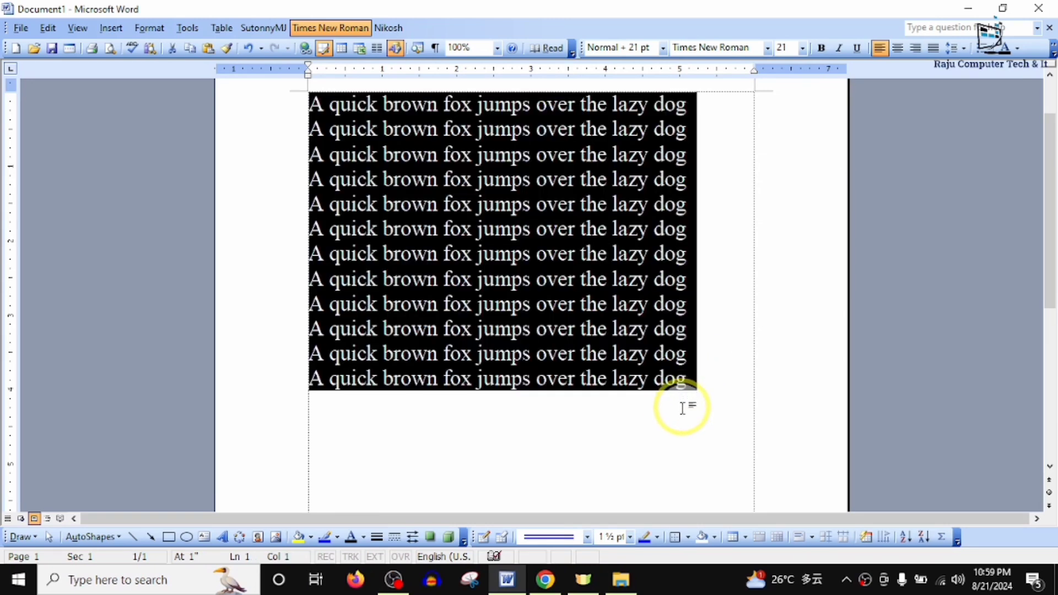
{"action": "scroll", "coordinate": [683, 408], "scroll_direction": "up", "scroll_amount": 1}
{"action": "left_click", "coordinate": [150, 29]}
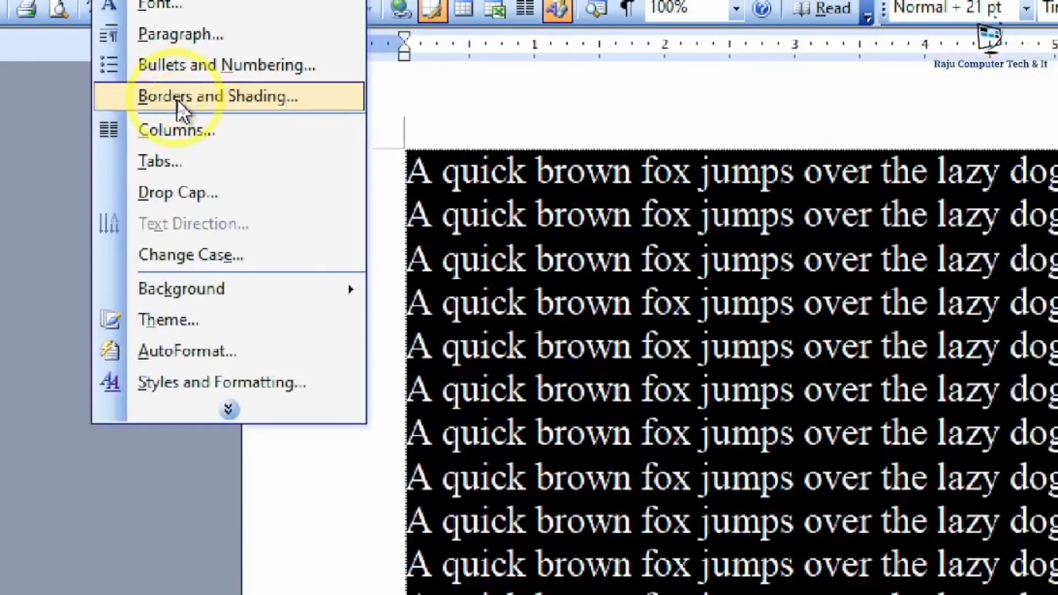
{"action": "left_click", "coordinate": [178, 99]}
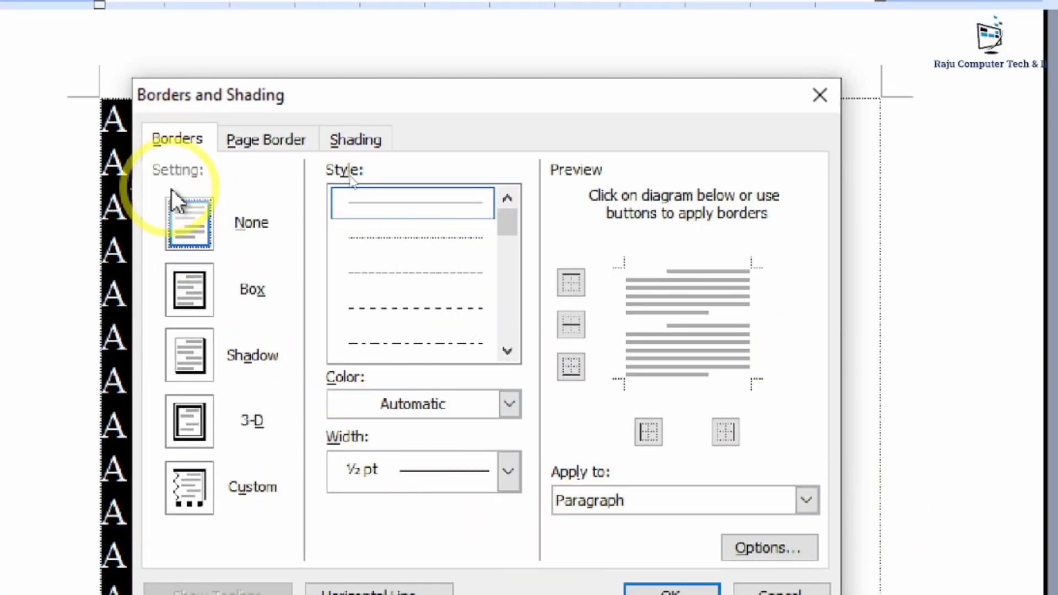
{"action": "left_click", "coordinate": [416, 179]}
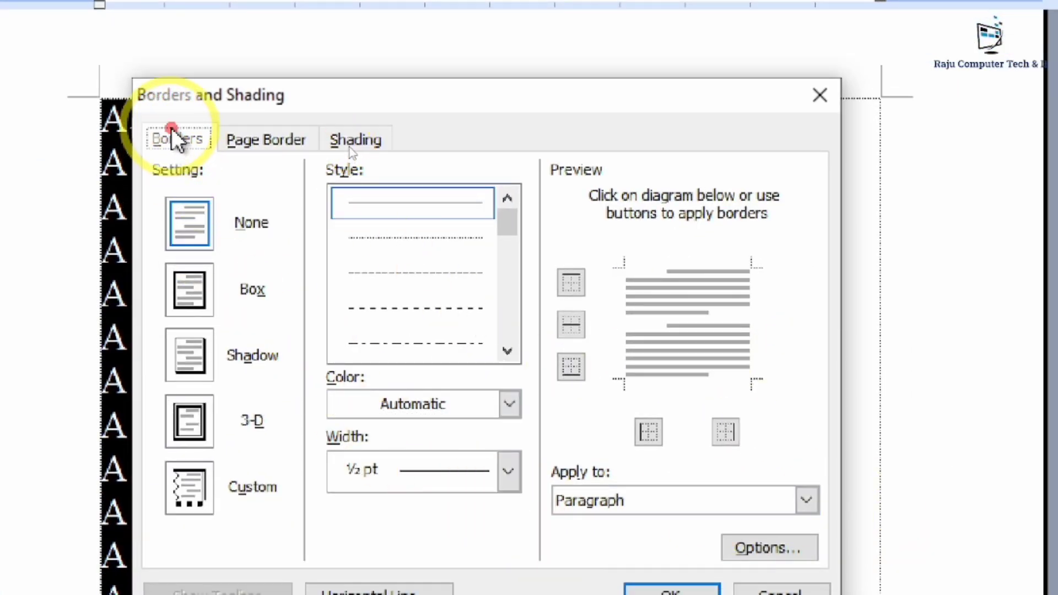
{"action": "left_click", "coordinate": [287, 138]}
{"action": "left_click", "coordinate": [349, 132]}
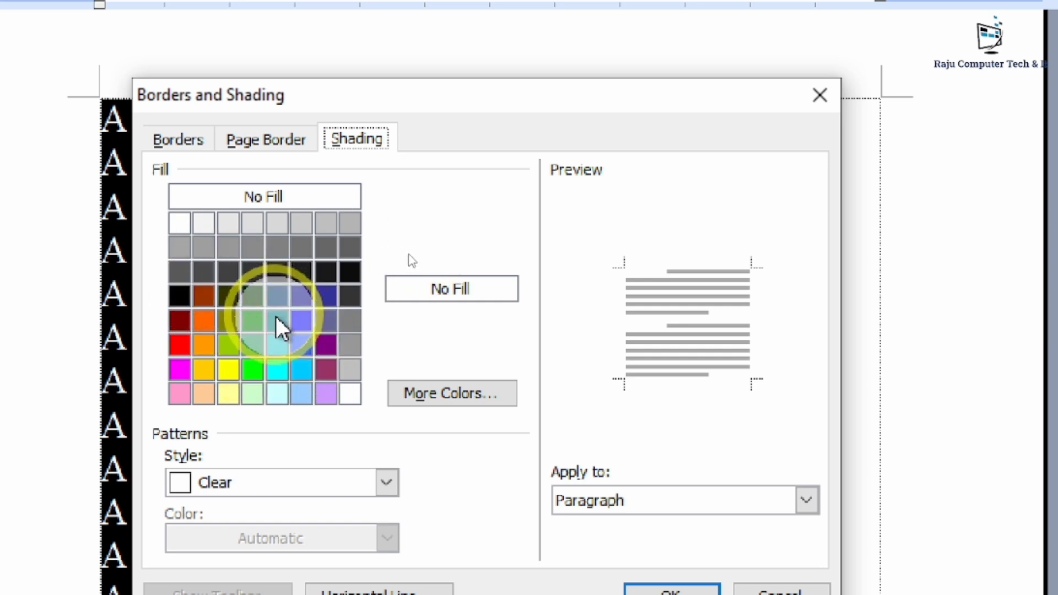
Step: Try several extended palette colors as the paragraph fill and choose Light Blue
{"action": "left_click", "coordinate": [449, 396]}
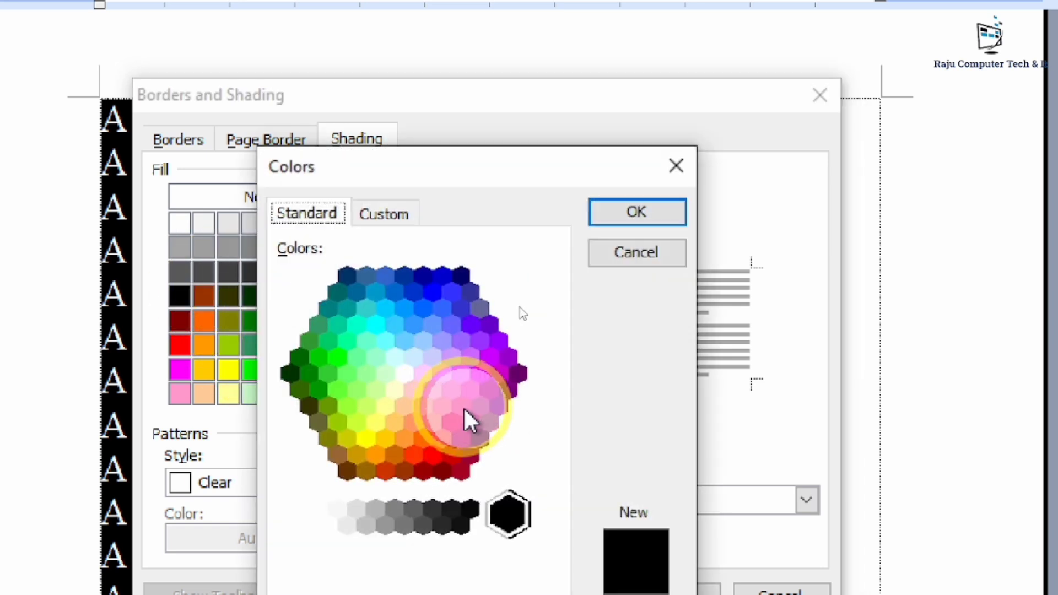
{"action": "left_click", "coordinate": [404, 404]}
{"action": "left_click", "coordinate": [441, 406]}
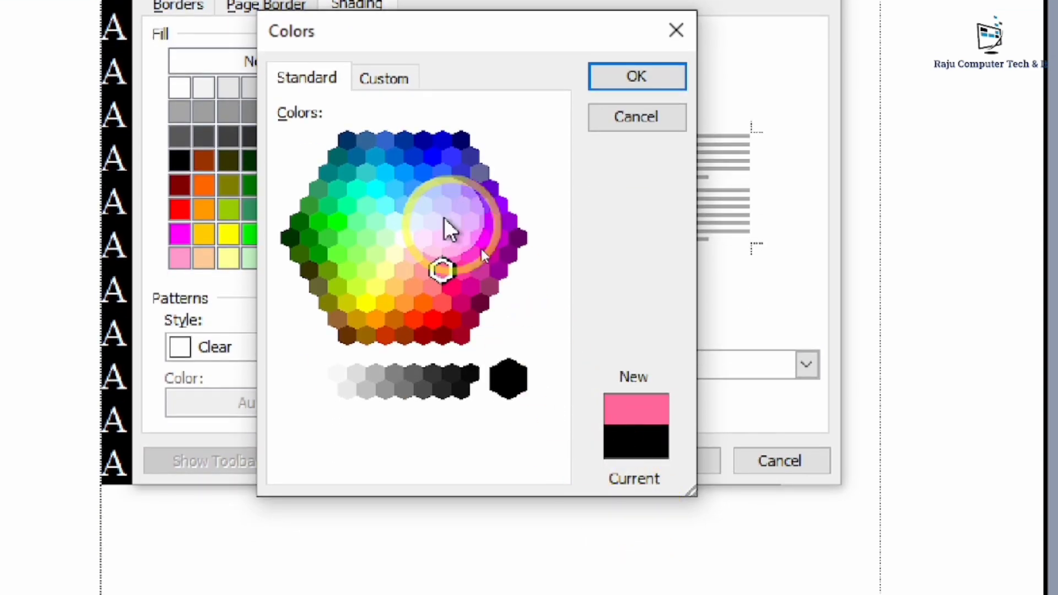
{"action": "left_click", "coordinate": [354, 254]}
{"action": "left_click", "coordinate": [453, 205]}
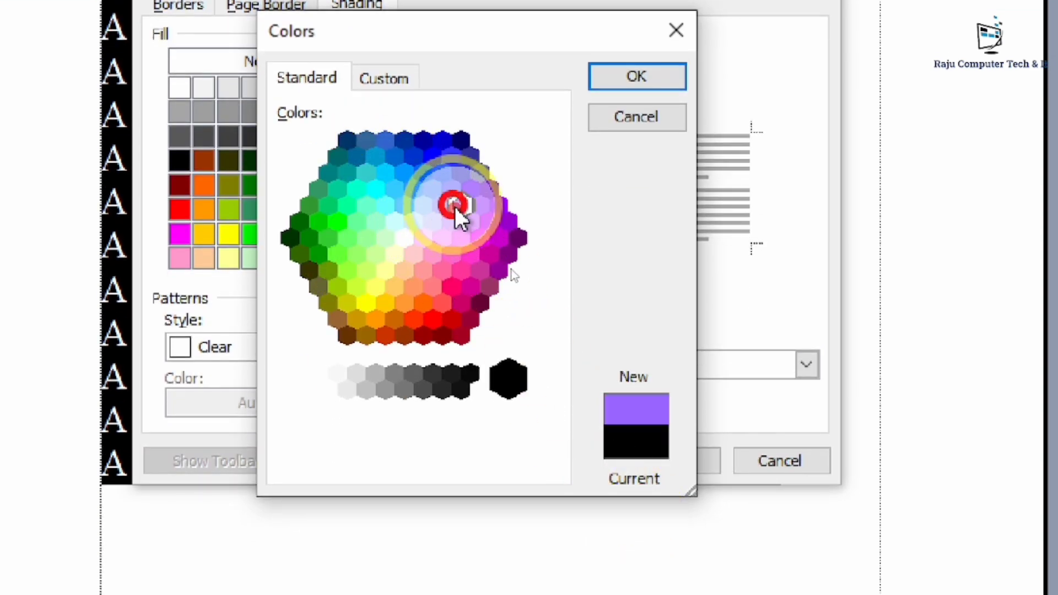
{"action": "left_click", "coordinate": [441, 172]}
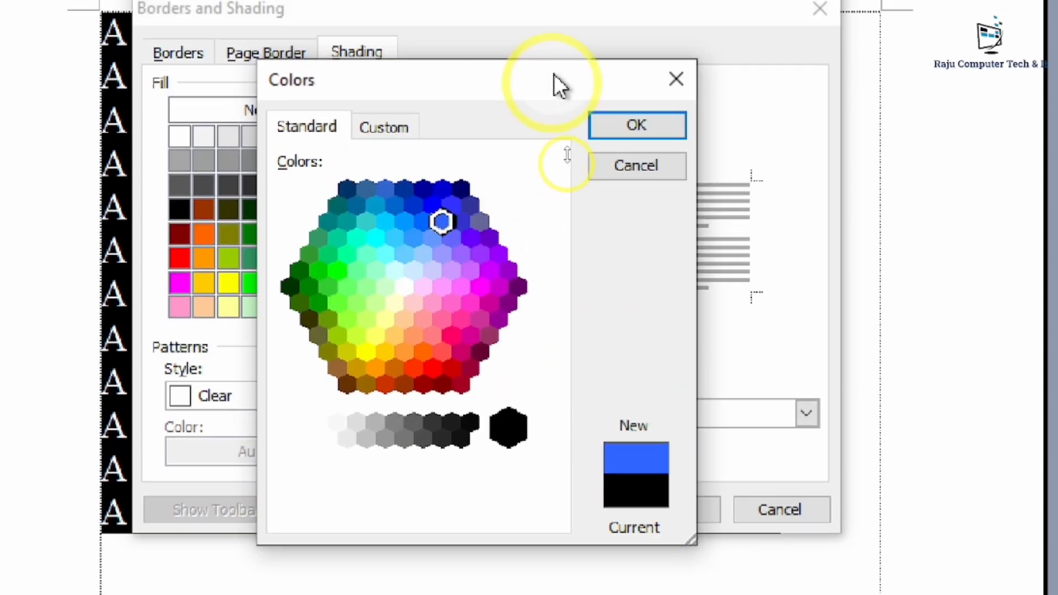
{"action": "left_click", "coordinate": [650, 132]}
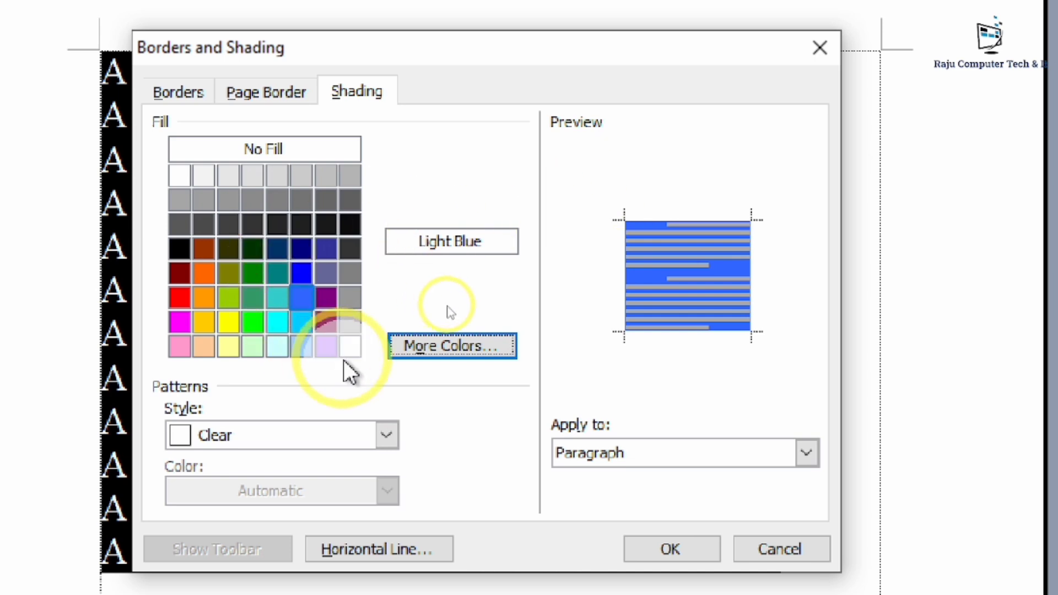
Step: Compare Teal and Dark Red fills, and apply Teal shading to the selected paragraphs
{"action": "left_click", "coordinate": [285, 270]}
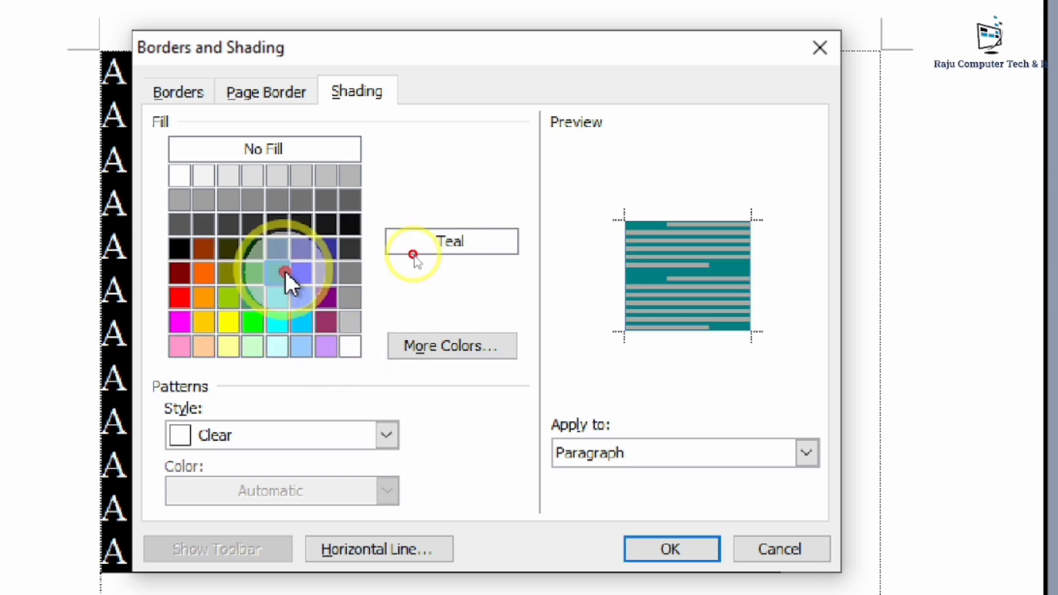
{"action": "left_click", "coordinate": [180, 266]}
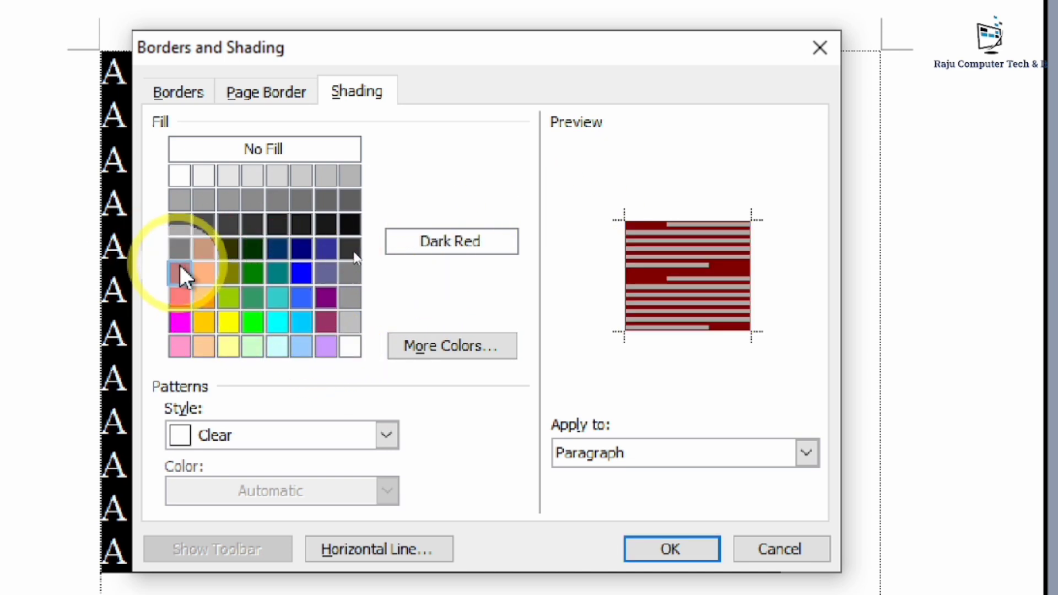
{"action": "left_click", "coordinate": [280, 270]}
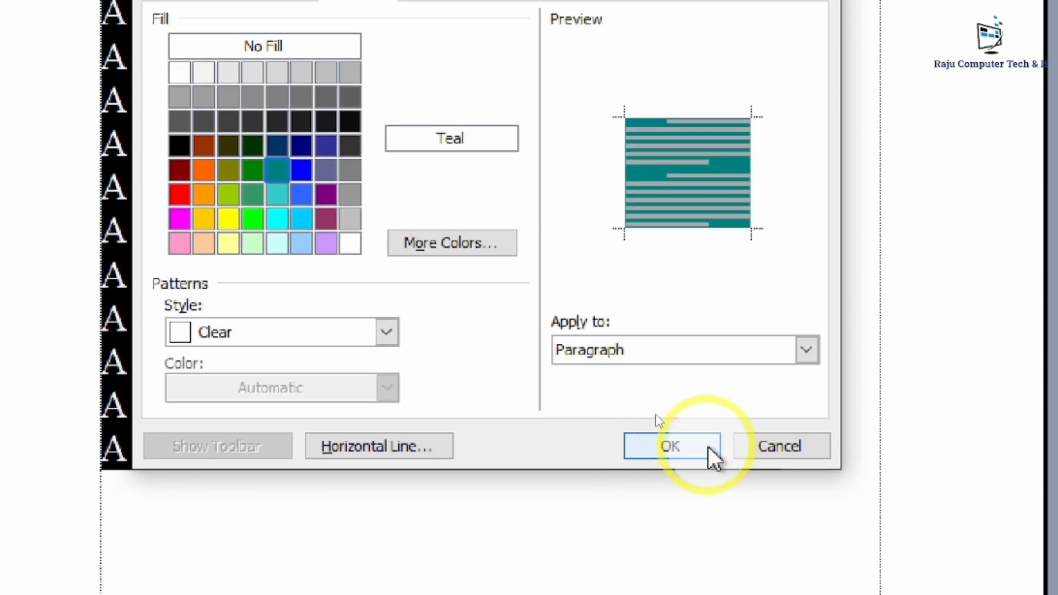
{"action": "left_click", "coordinate": [709, 446]}
{"action": "left_click", "coordinate": [709, 446]}
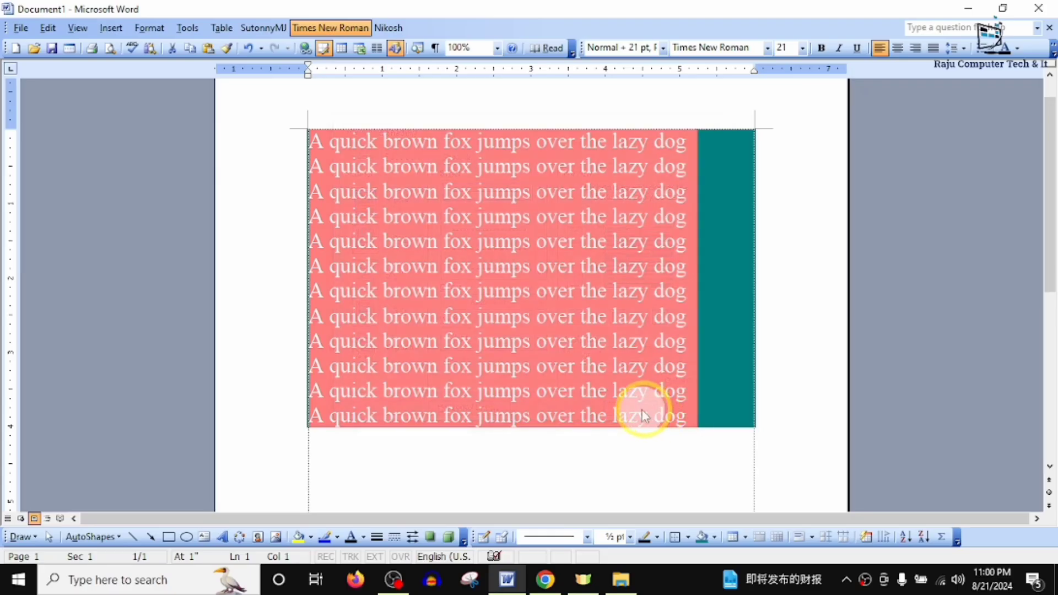
Step: Test the shading with a short text line and blank lines below the last paragraph, and delete them again
{"action": "left_click", "coordinate": [704, 389]}
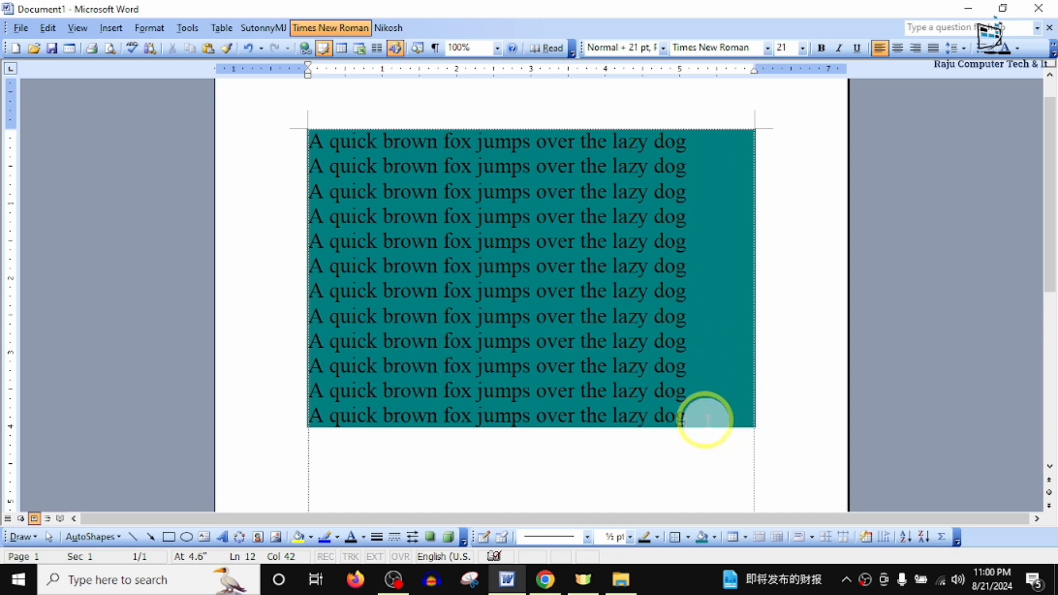
{"action": "key", "text": "Return"}
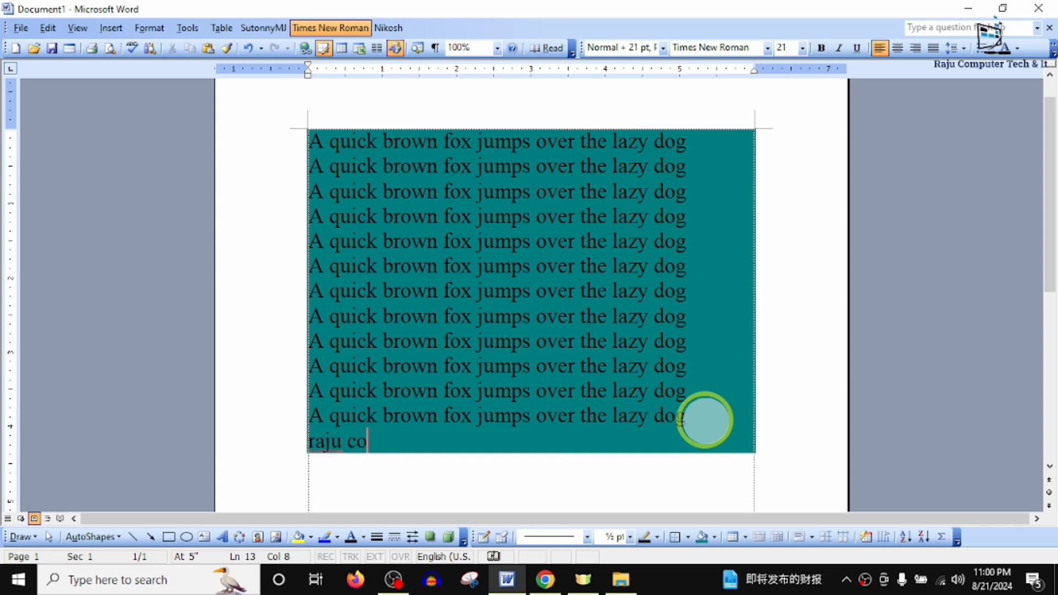
{"action": "key", "text": "Return"}
{"action": "key", "text": "Return"}
{"action": "key", "text": "Return"}
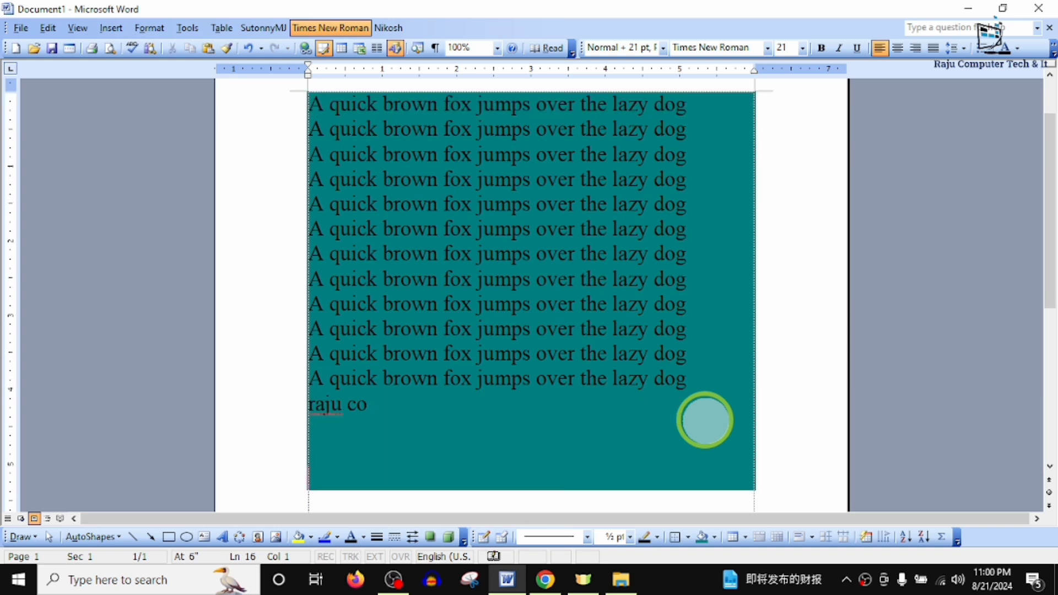
{"action": "key", "text": "BackSpace"}
{"action": "key", "text": "BackSpace"}
{"action": "key", "text": "BackSpace"}
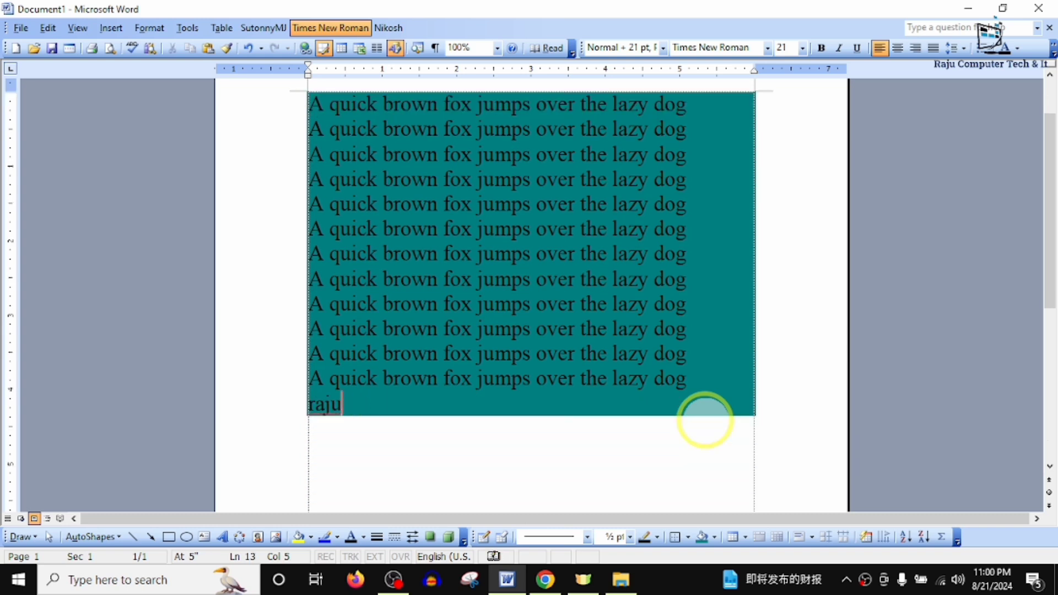
{"action": "key", "text": "BackSpace"}
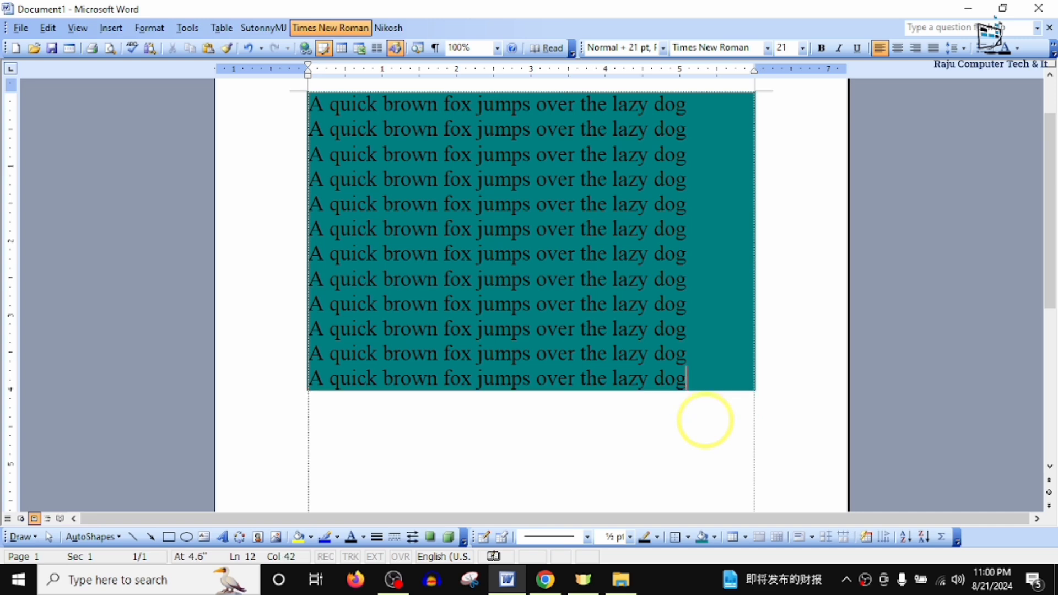
Step: Remove the shading from all the text lines by applying No Fill
{"action": "key", "text": "ctrl+a"}
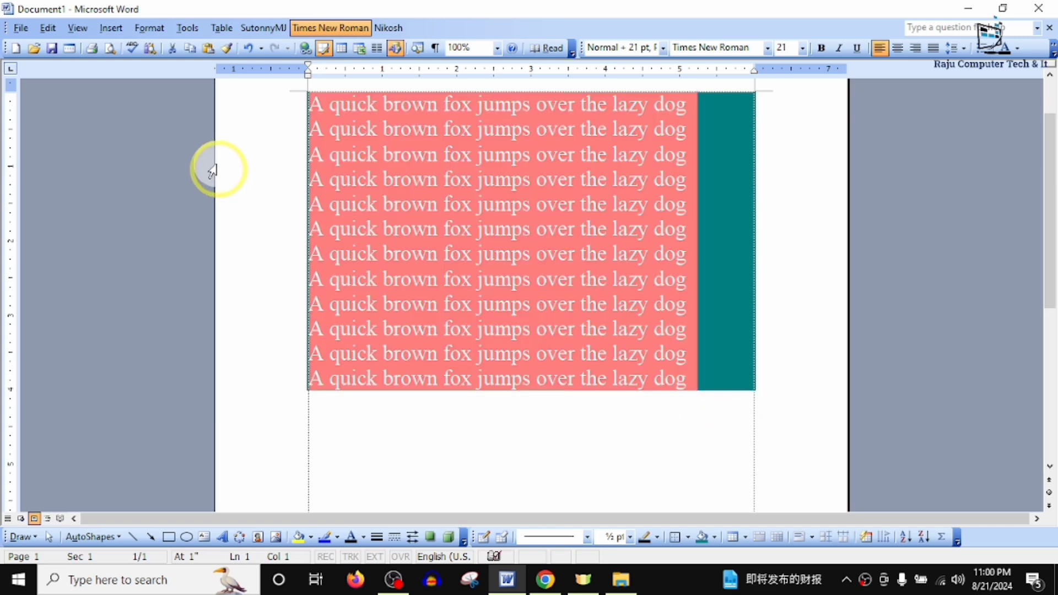
{"action": "left_click", "coordinate": [150, 28]}
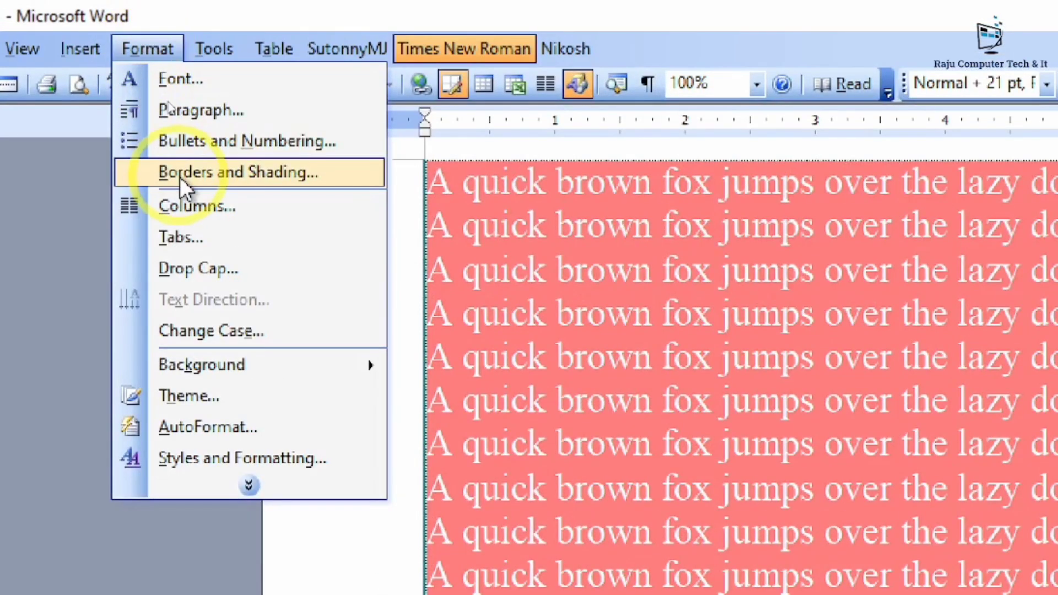
{"action": "left_click", "coordinate": [169, 98]}
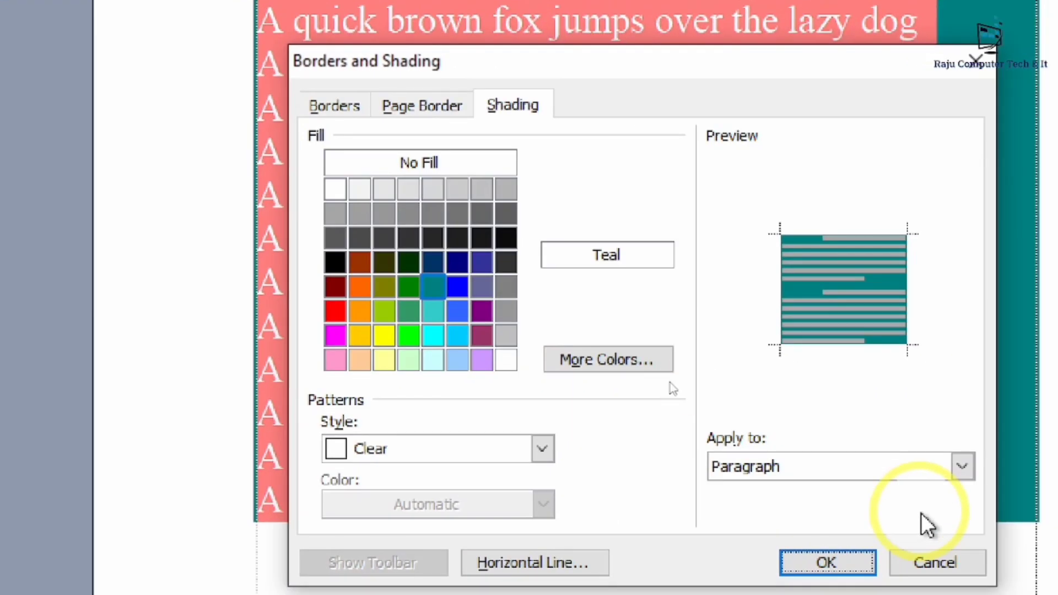
{"action": "left_click", "coordinate": [342, 157]}
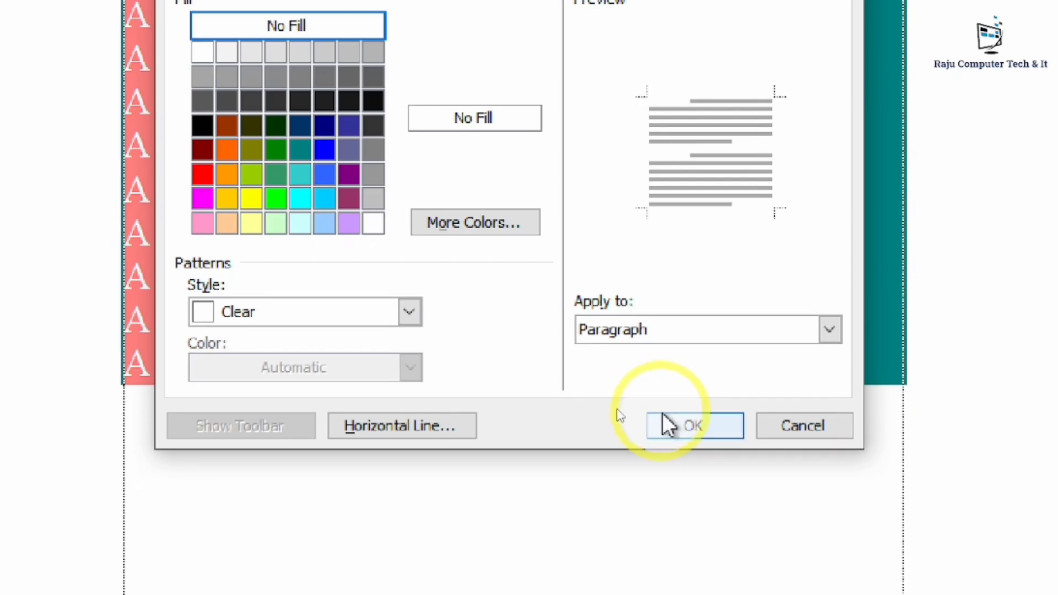
{"action": "left_click", "coordinate": [681, 484]}
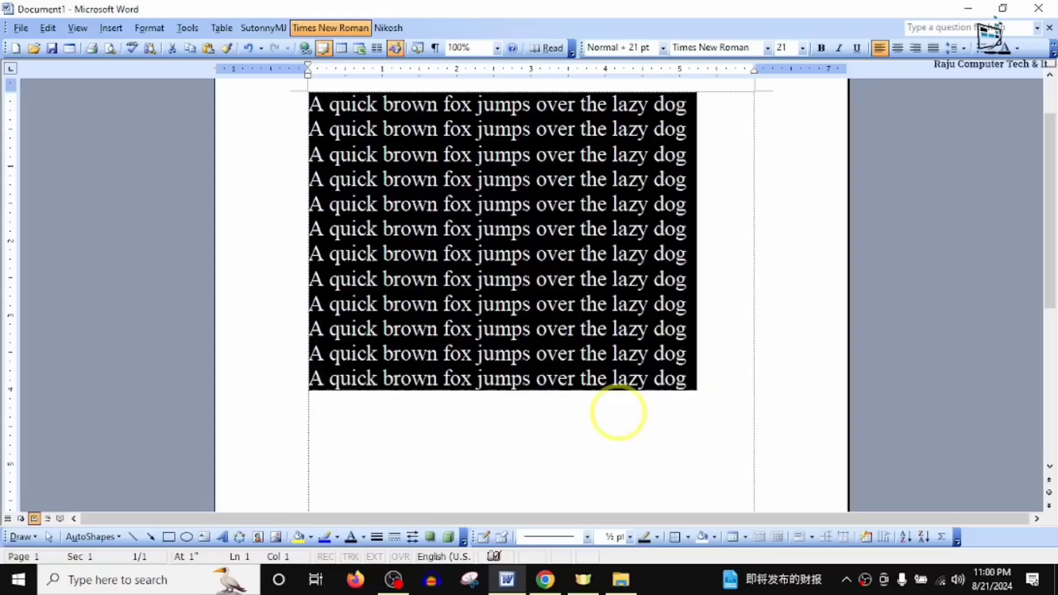
{"action": "left_click", "coordinate": [633, 395]}
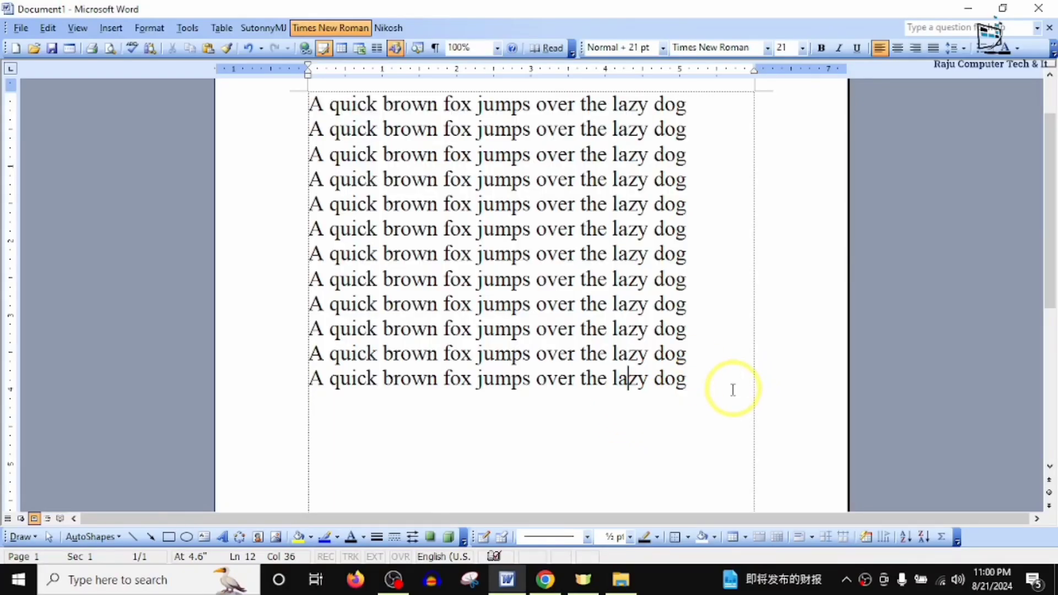
{"action": "scroll", "coordinate": [682, 354], "scroll_direction": "up", "scroll_amount": 1}
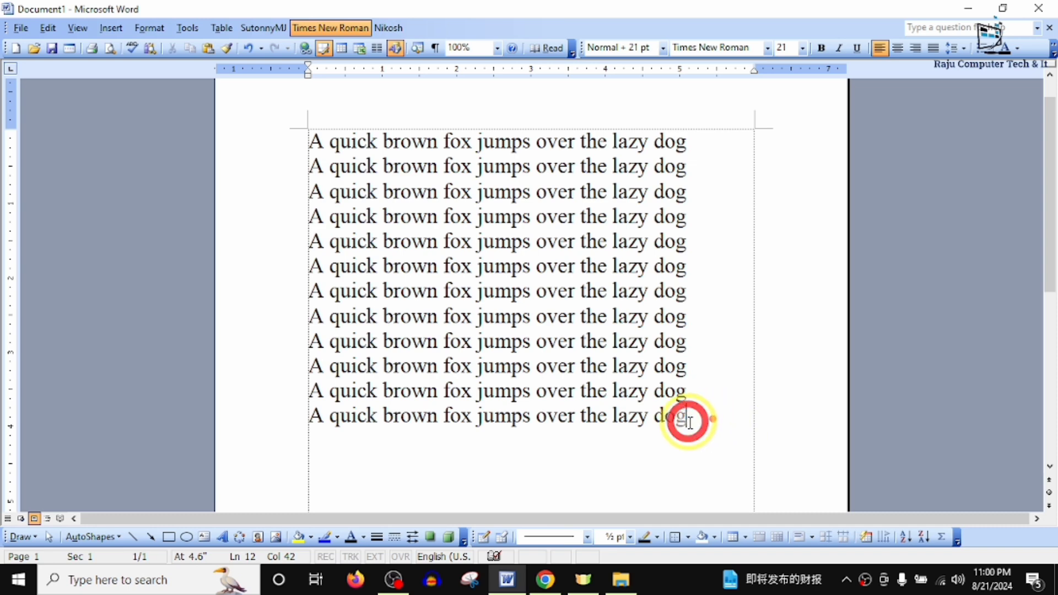
{"action": "left_click", "coordinate": [150, 28]}
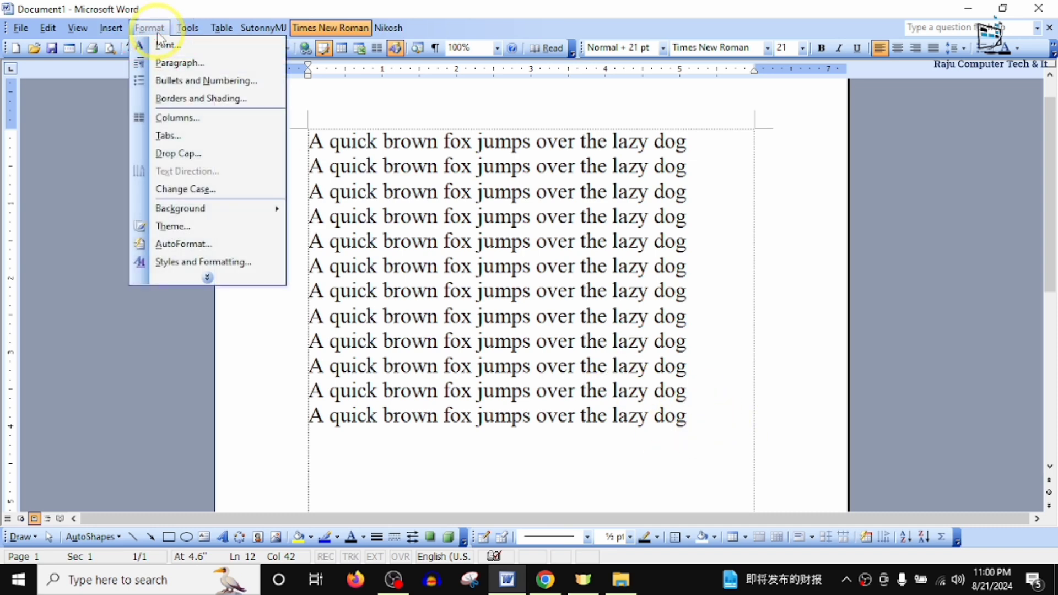
{"action": "left_click", "coordinate": [202, 100]}
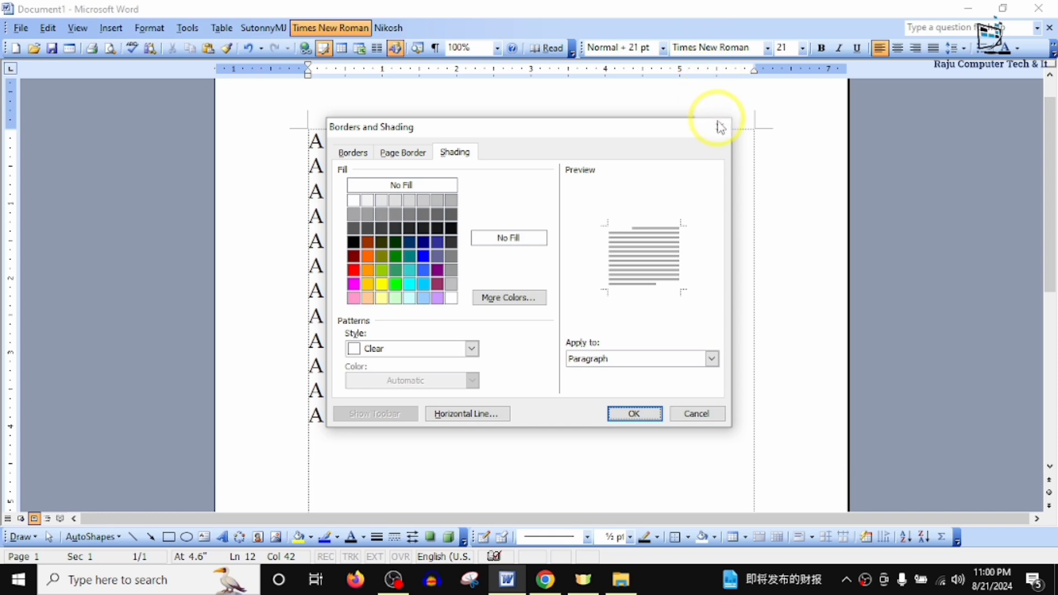
{"action": "left_click", "coordinate": [721, 128]}
Step: Open the Page Border options of Borders and Shading
{"action": "left_click", "coordinate": [149, 28]}
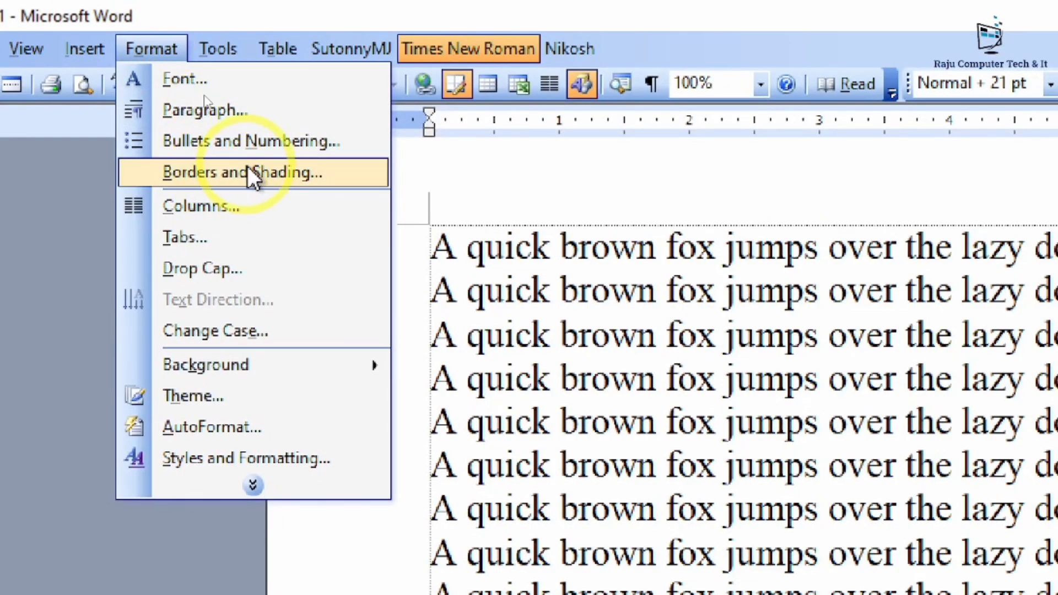
{"action": "left_click", "coordinate": [204, 99]}
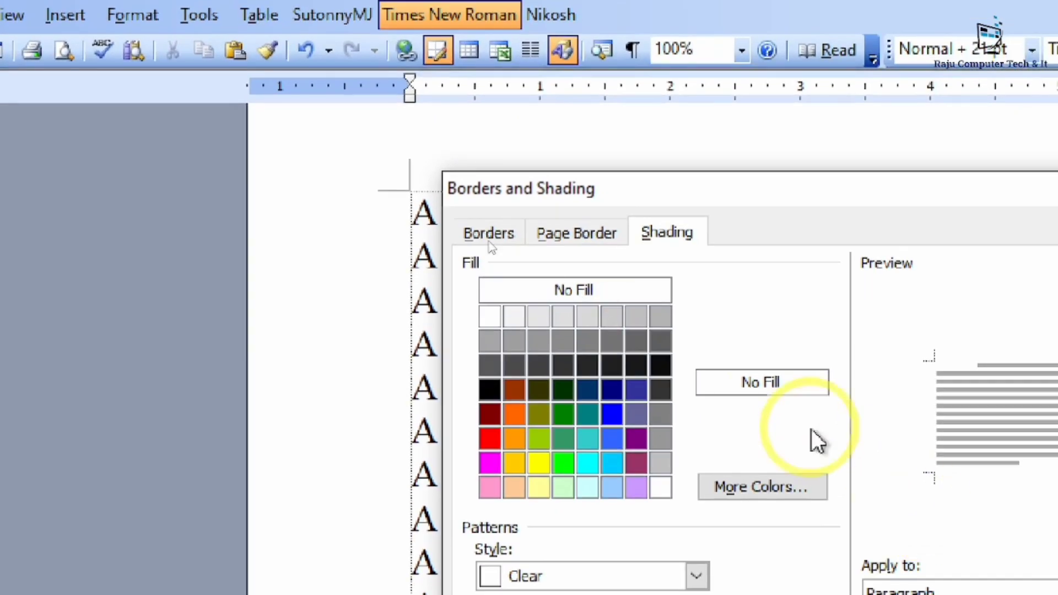
{"action": "left_click", "coordinate": [489, 233]}
{"action": "left_click", "coordinate": [667, 233]}
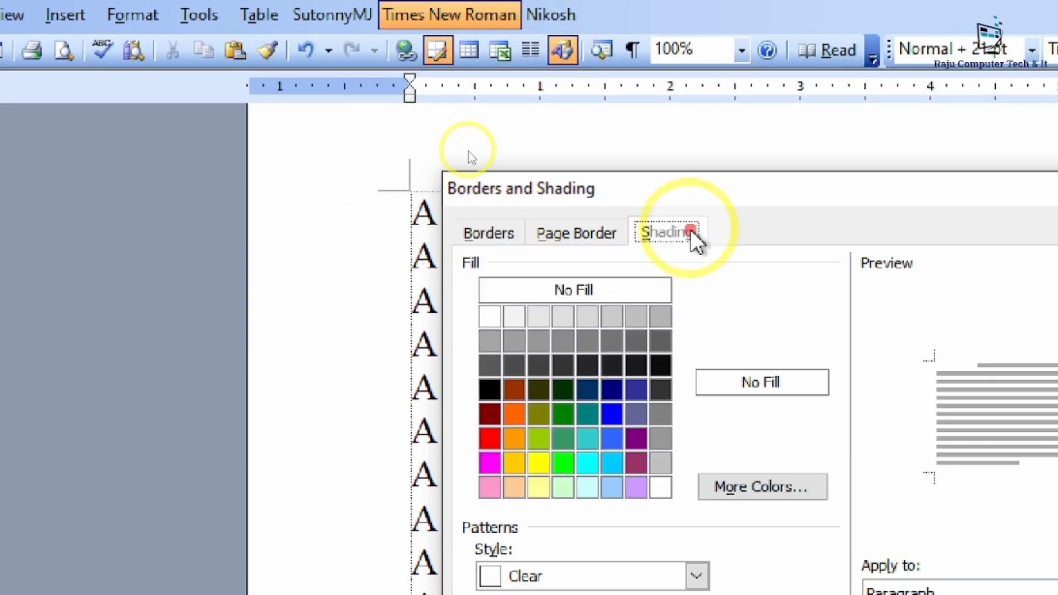
{"action": "left_click", "coordinate": [551, 228]}
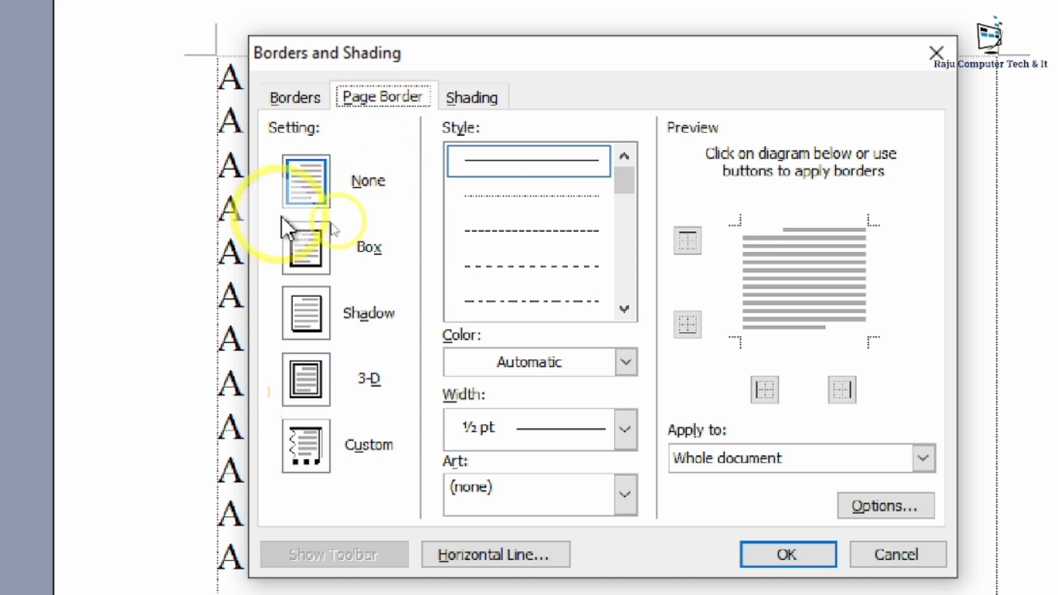
Step: Choose the Box setting for the page border with the thick two-tone line style that has its dark edge on the outside
{"action": "left_click", "coordinate": [294, 180]}
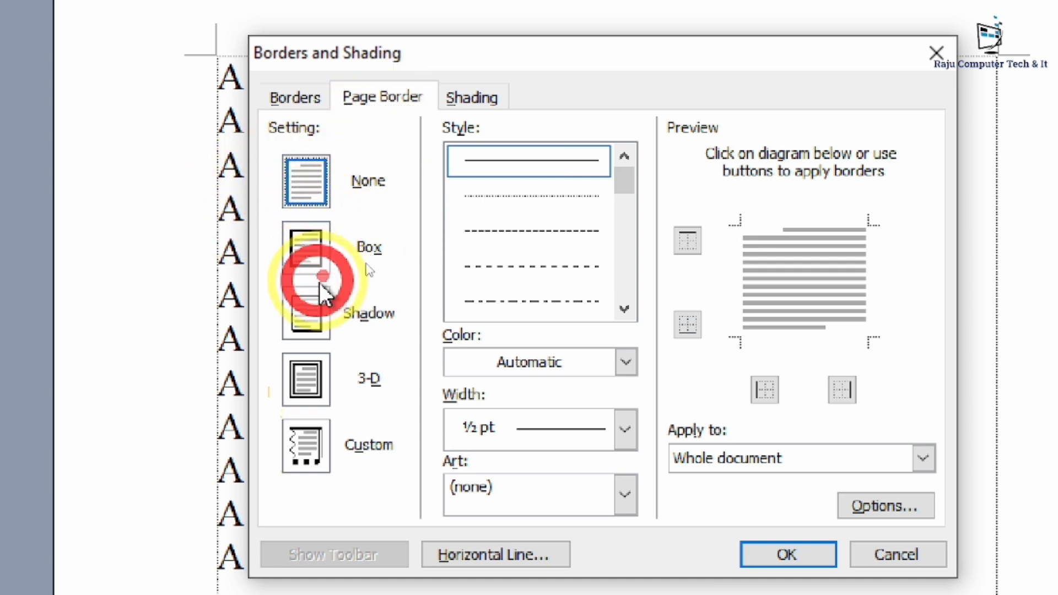
{"action": "left_click", "coordinate": [311, 383]}
{"action": "left_click", "coordinate": [314, 251]}
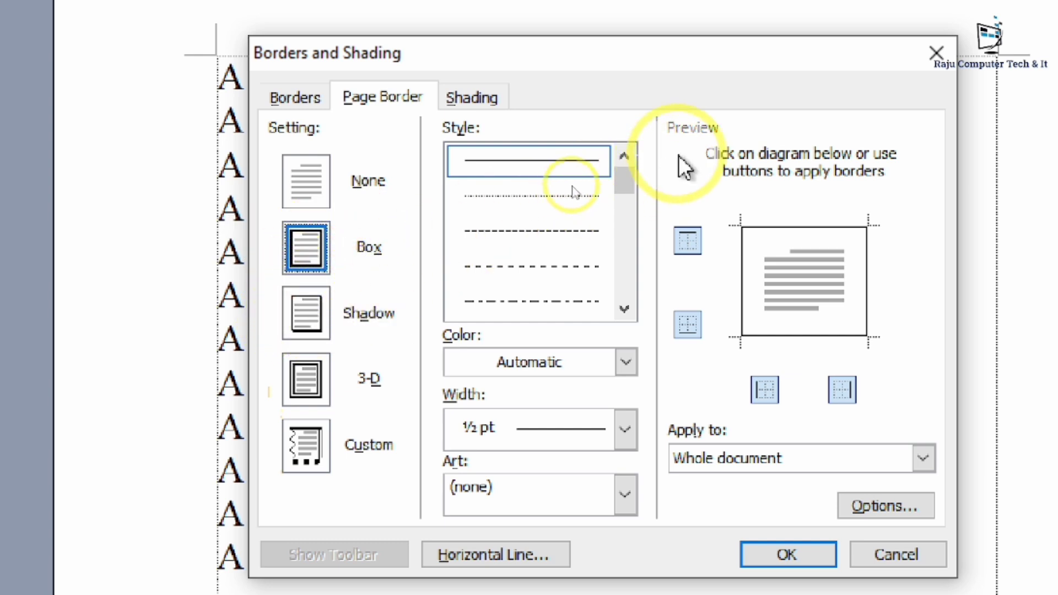
{"action": "mouse_move", "coordinate": [625, 175]}
{"action": "left_mouse_down"}
{"action": "mouse_move", "coordinate": [630, 268]}
{"action": "mouse_move", "coordinate": [589, 267]}
{"action": "left_mouse_up"}
{"action": "left_click", "coordinate": [528, 267]}
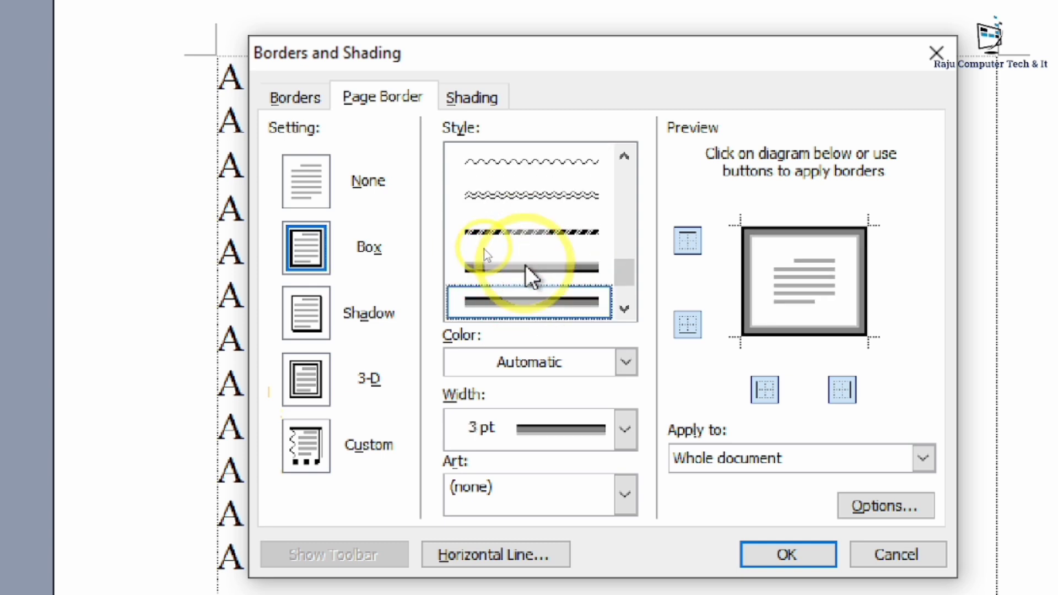
Step: Colour the 3 pt page border green, apply it to the whole document, and check it around the page
{"action": "left_click", "coordinate": [627, 362]}
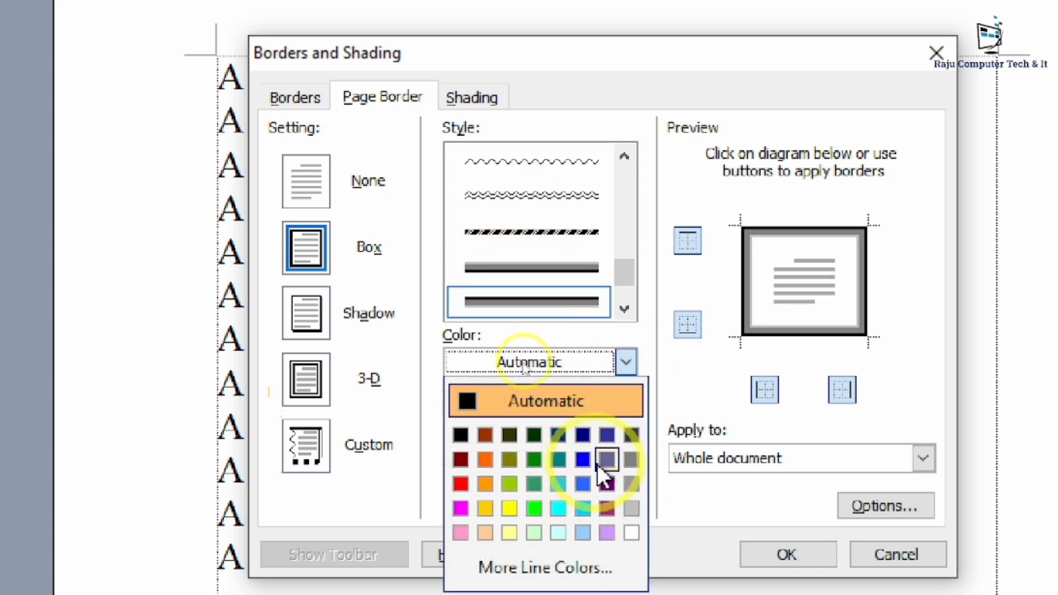
{"action": "left_click", "coordinate": [534, 485]}
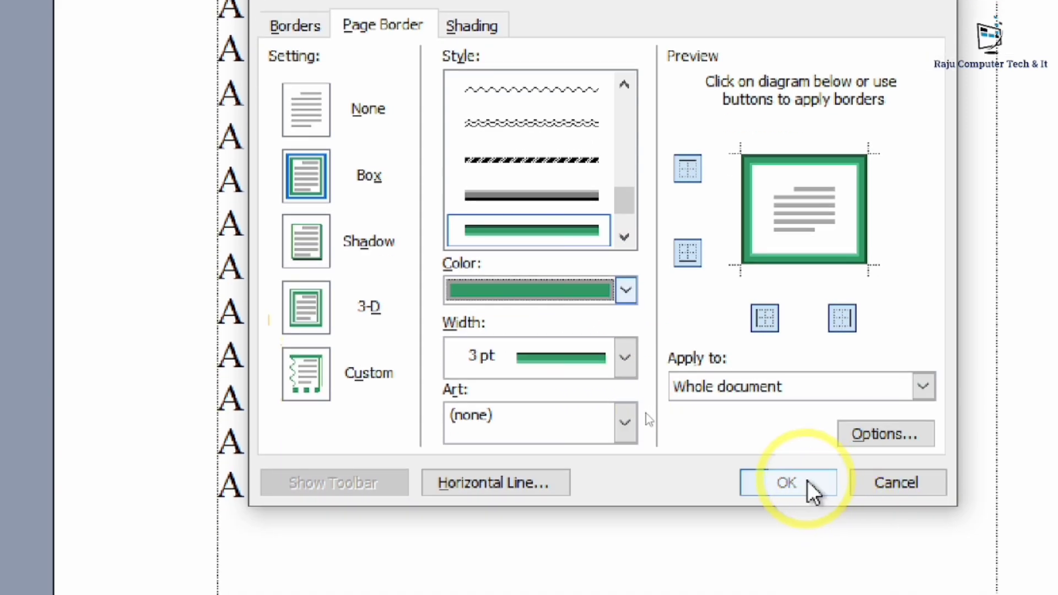
{"action": "left_click", "coordinate": [805, 481]}
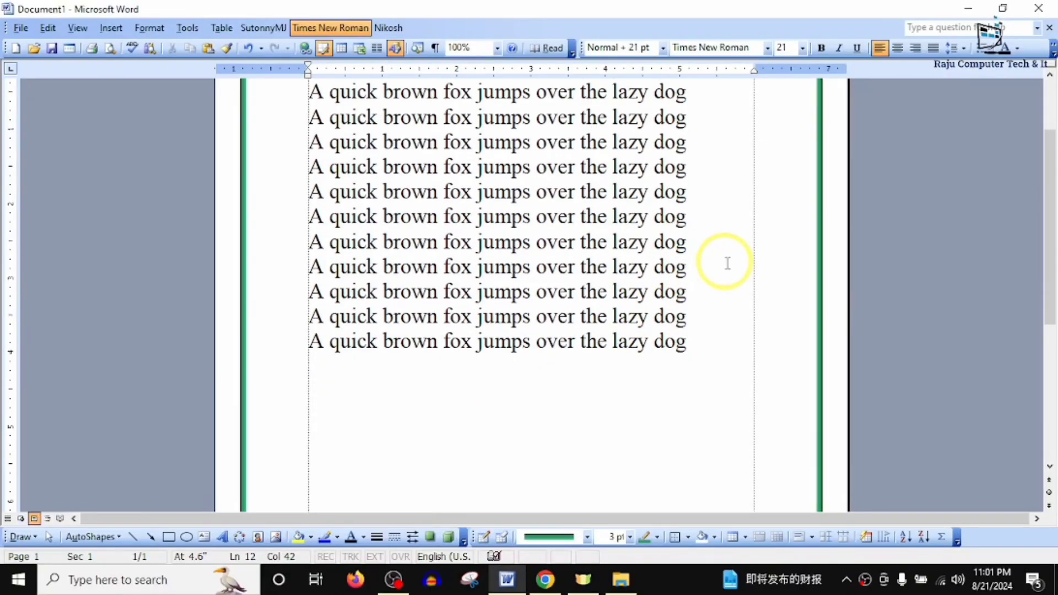
{"action": "scroll", "coordinate": [728, 264], "scroll_direction": "up", "scroll_amount": 2}
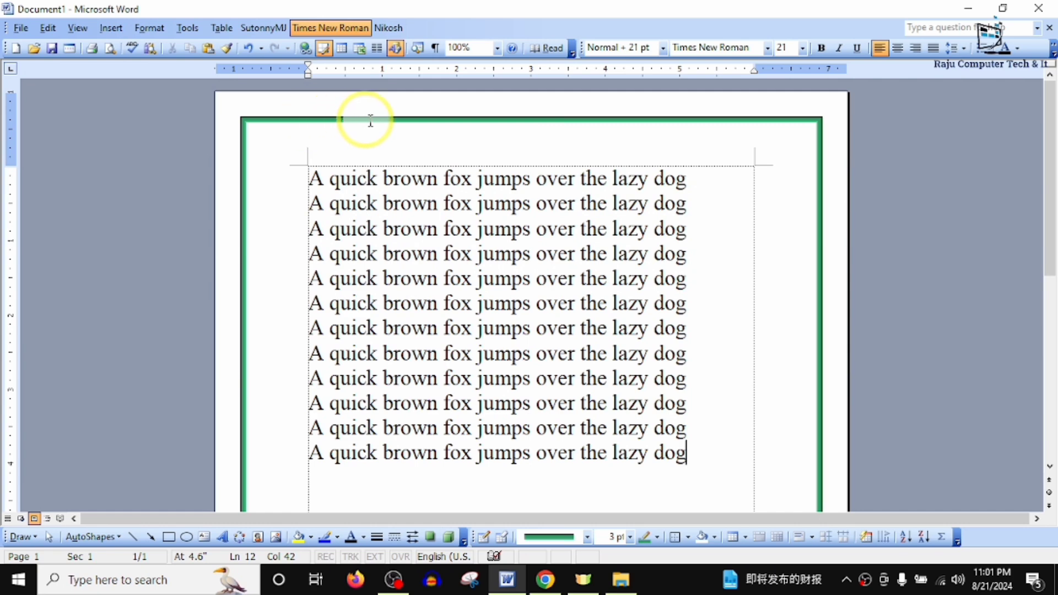
{"action": "scroll", "coordinate": [836, 371], "scroll_direction": "down", "scroll_amount": 10}
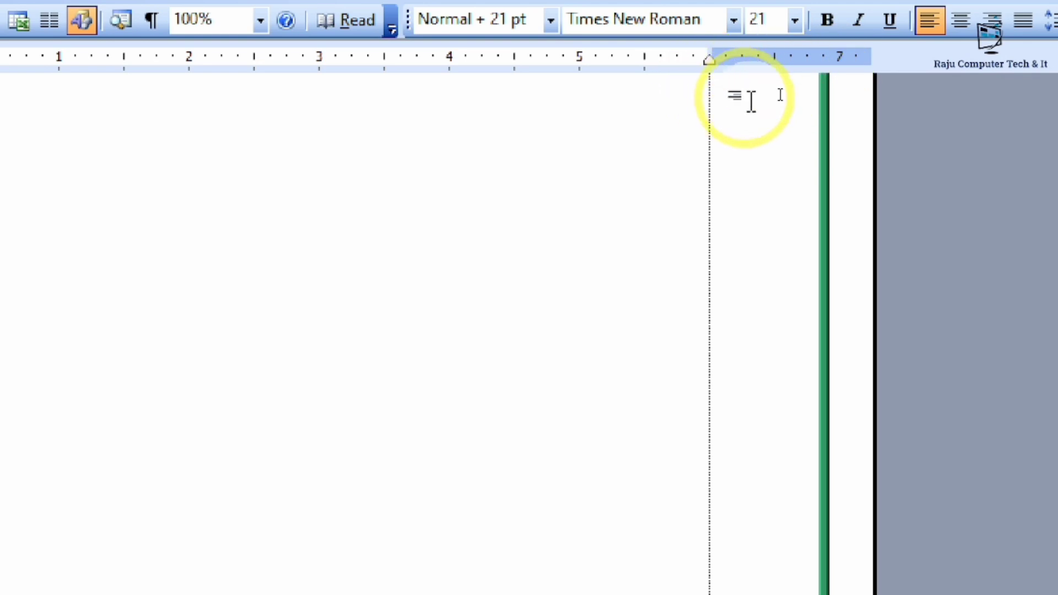
{"action": "scroll", "coordinate": [796, 126], "scroll_direction": "up", "scroll_amount": 10}
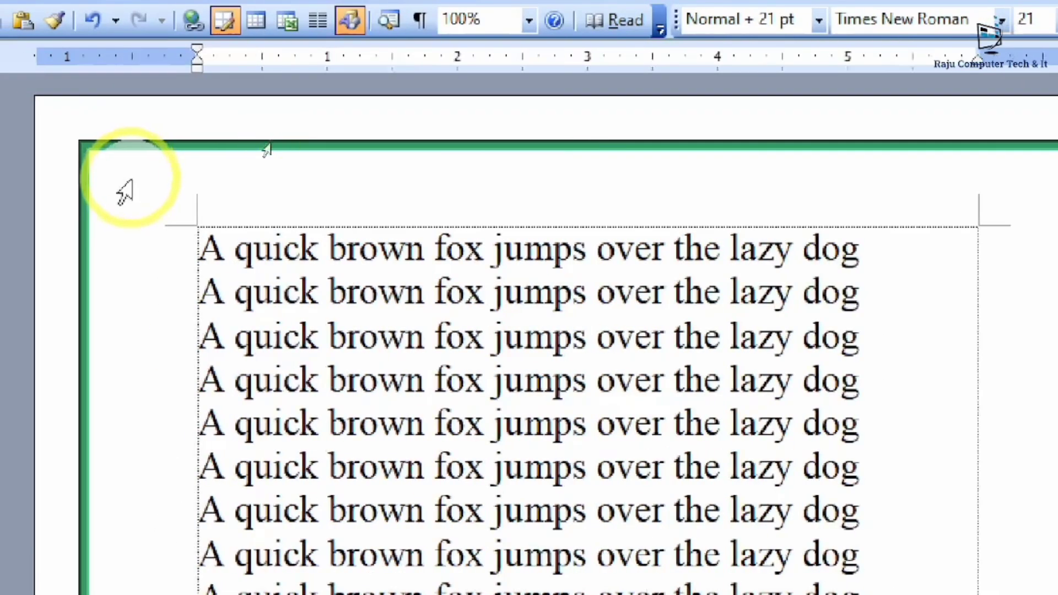
{"action": "scroll", "coordinate": [146, 474], "scroll_direction": "down", "scroll_amount": 9}
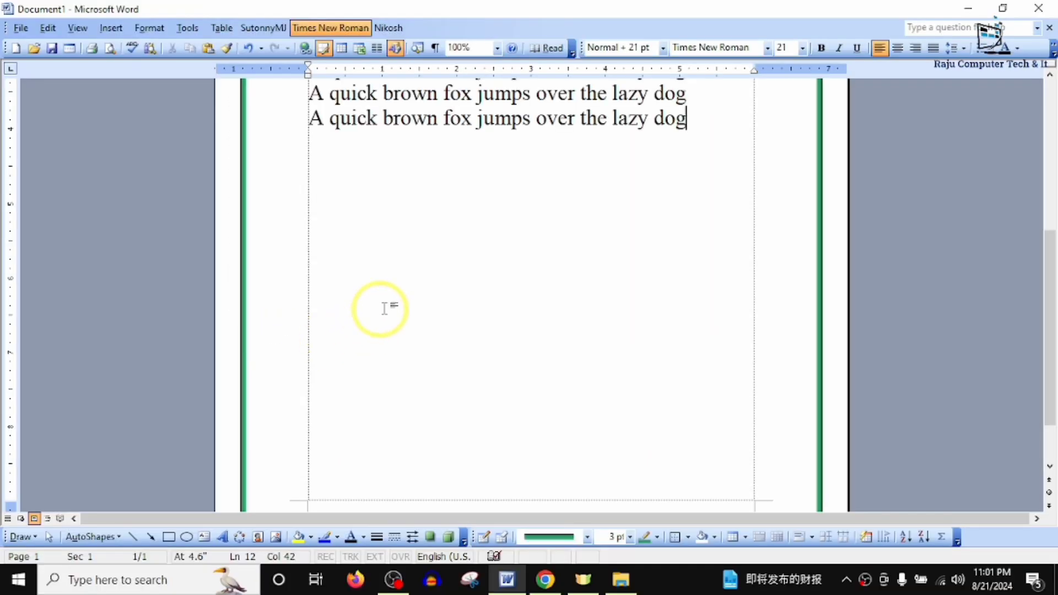
{"action": "scroll", "coordinate": [361, 457], "scroll_direction": "up", "scroll_amount": 8}
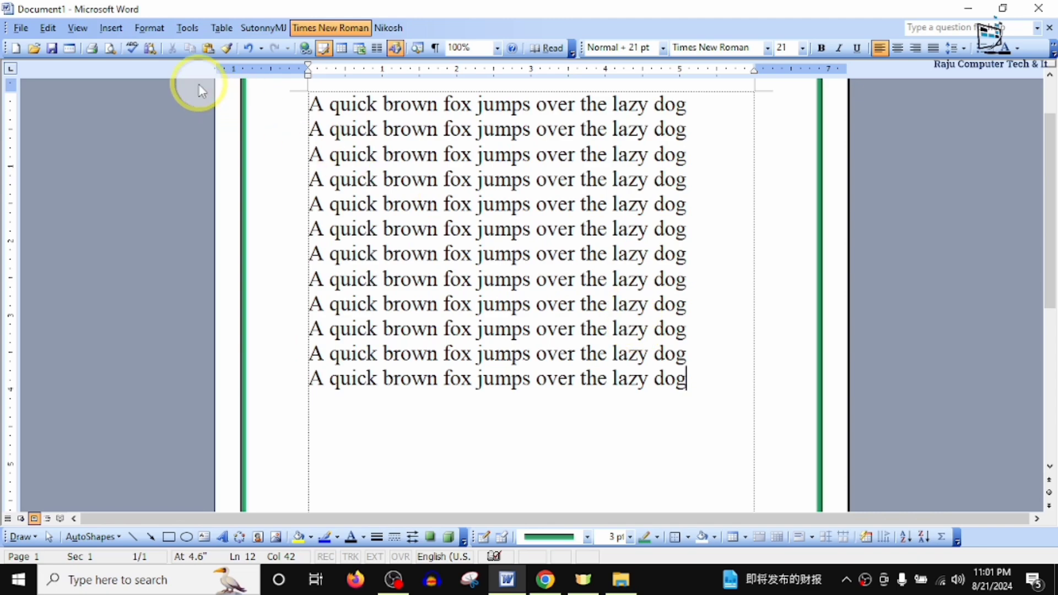
Step: Reopen the page border settings, compare the Shadow and 3-D settings, and choose 3-D
{"action": "left_click", "coordinate": [149, 28]}
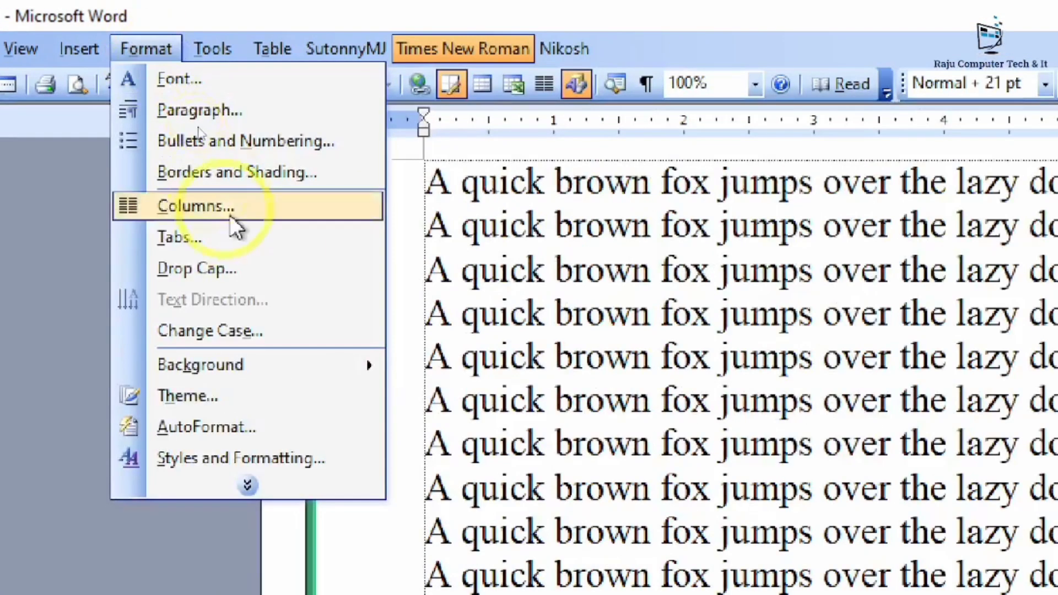
{"action": "left_click", "coordinate": [239, 181]}
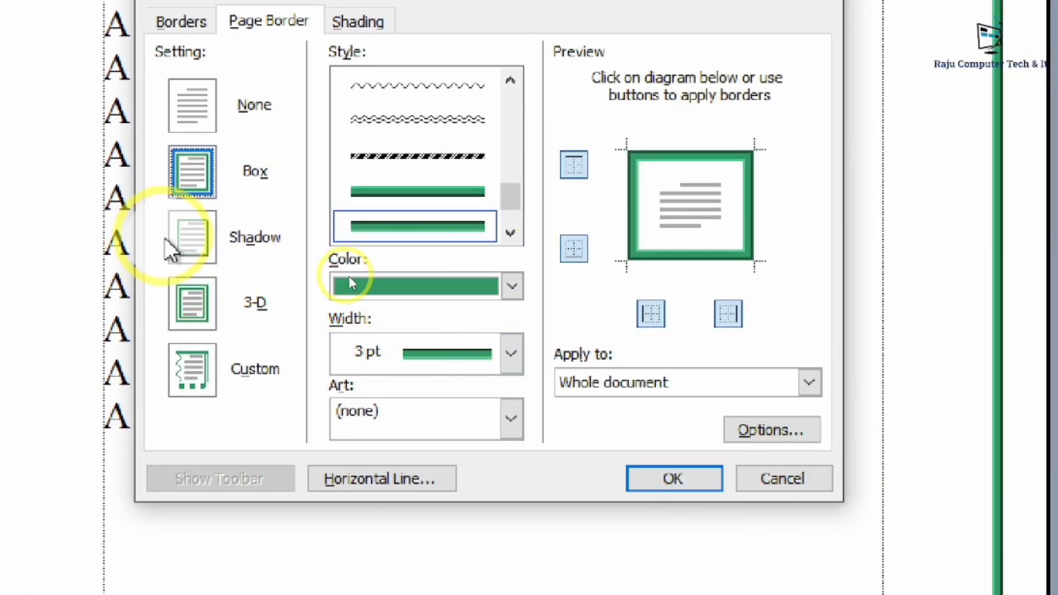
{"action": "left_click", "coordinate": [187, 238]}
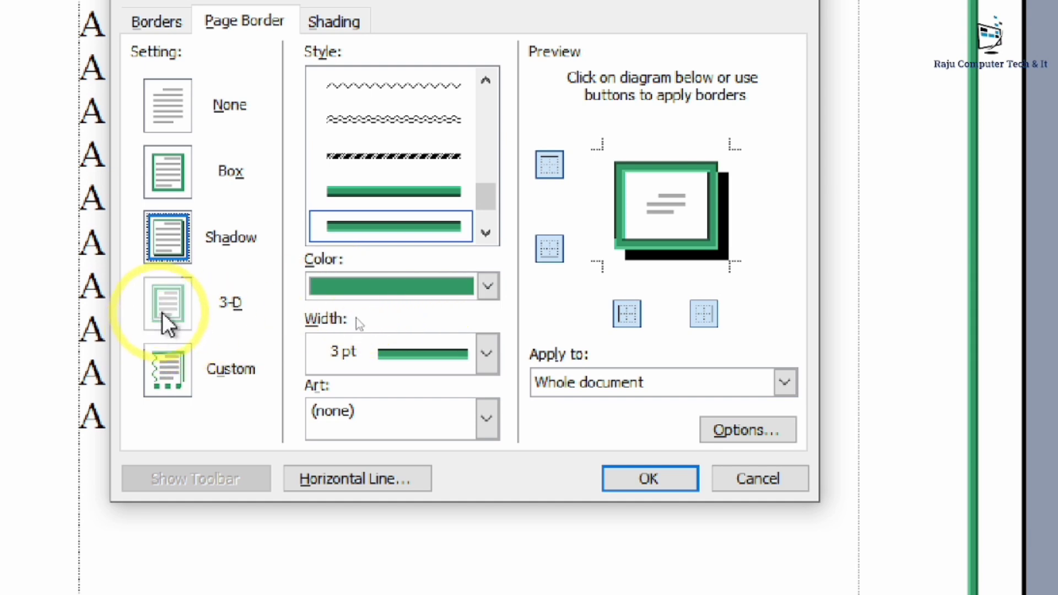
{"action": "left_click", "coordinate": [189, 310]}
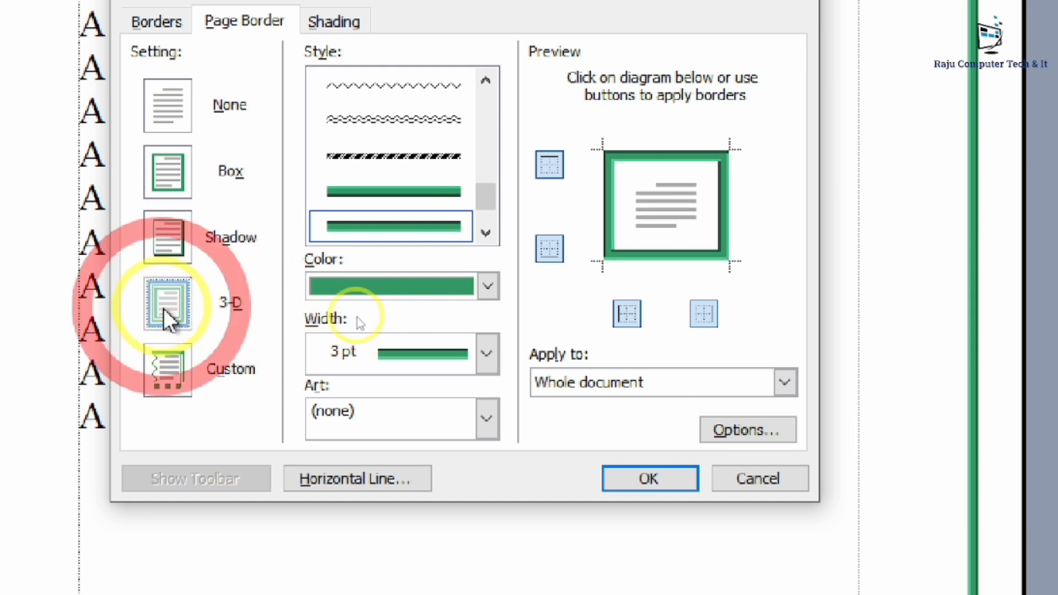
{"action": "left_click", "coordinate": [174, 379]}
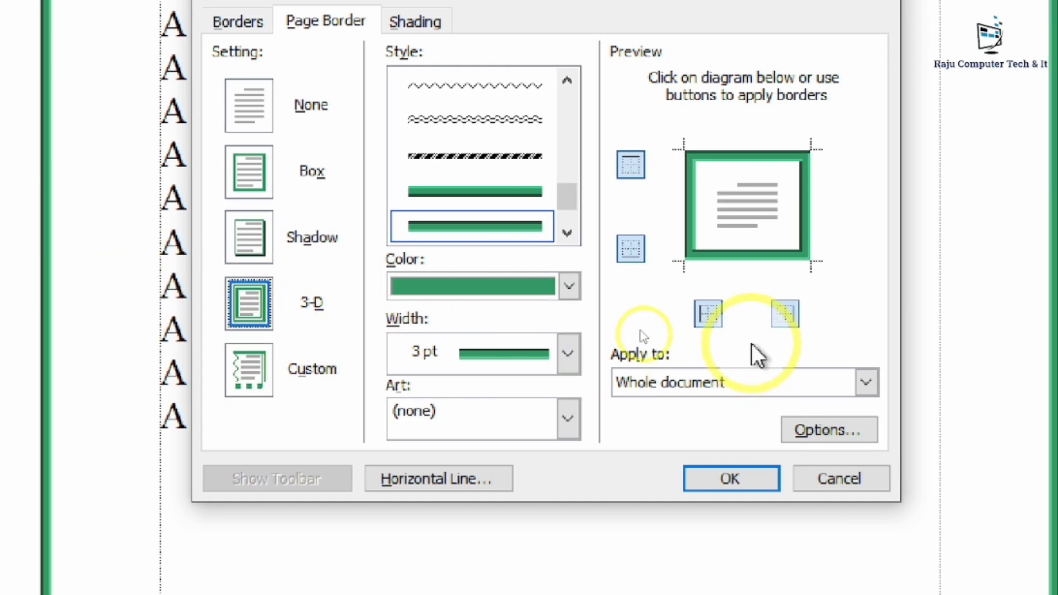
Step: Set the page border's width to 6 pt after trying 4 ½ pt, and apply it to the whole document
{"action": "left_click", "coordinate": [566, 358]}
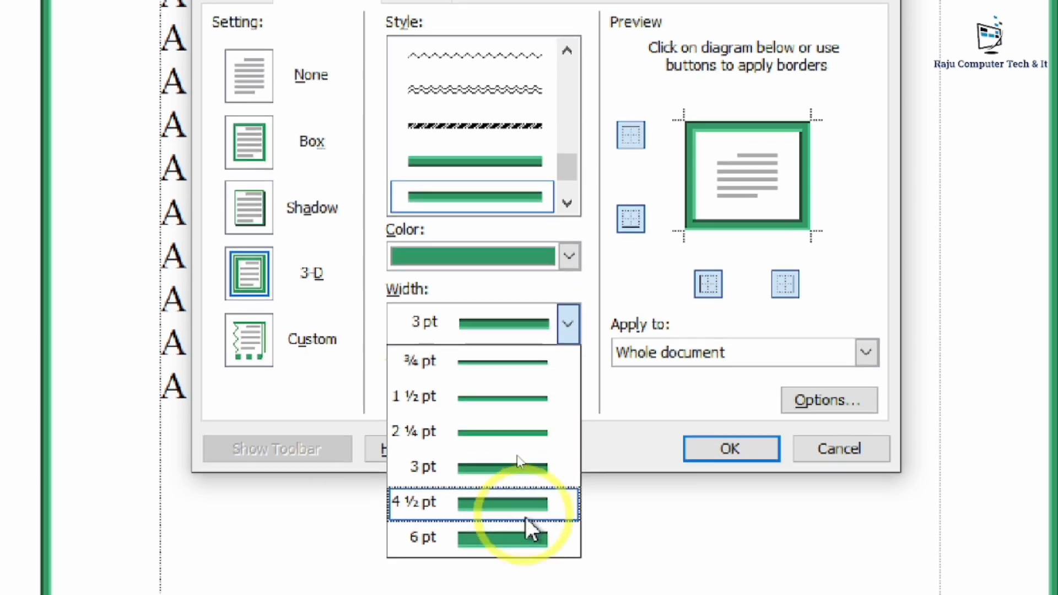
{"action": "left_click", "coordinate": [521, 534]}
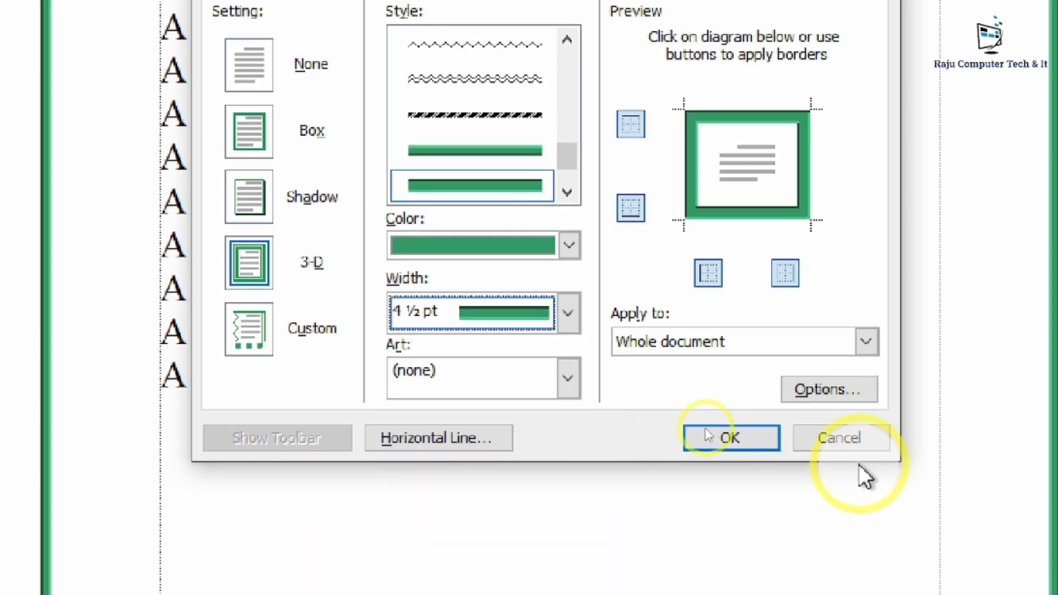
{"action": "left_click", "coordinate": [570, 310]}
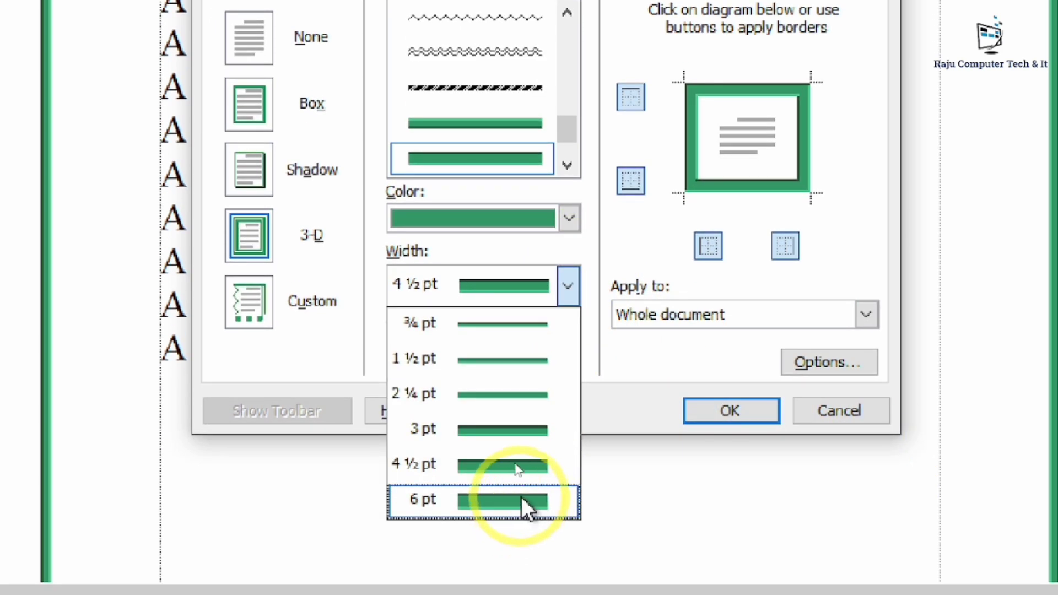
{"action": "left_click", "coordinate": [527, 527]}
{"action": "left_click", "coordinate": [734, 411]}
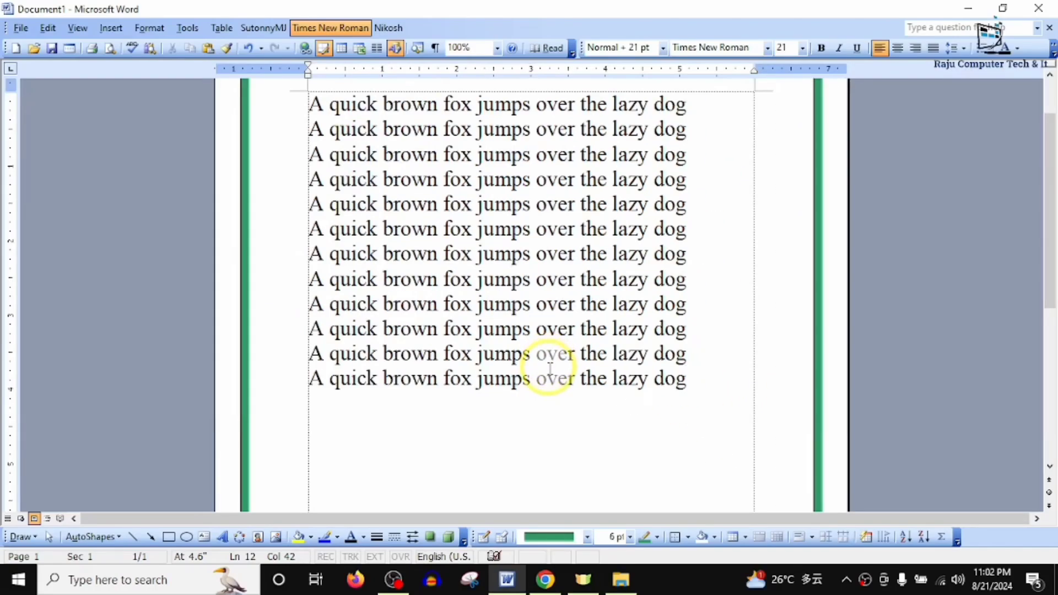
Step: Remove the page border from the whole document by applying the None setting in Borders and Shading
{"action": "scroll", "coordinate": [612, 341], "scroll_direction": "up", "scroll_amount": 1}
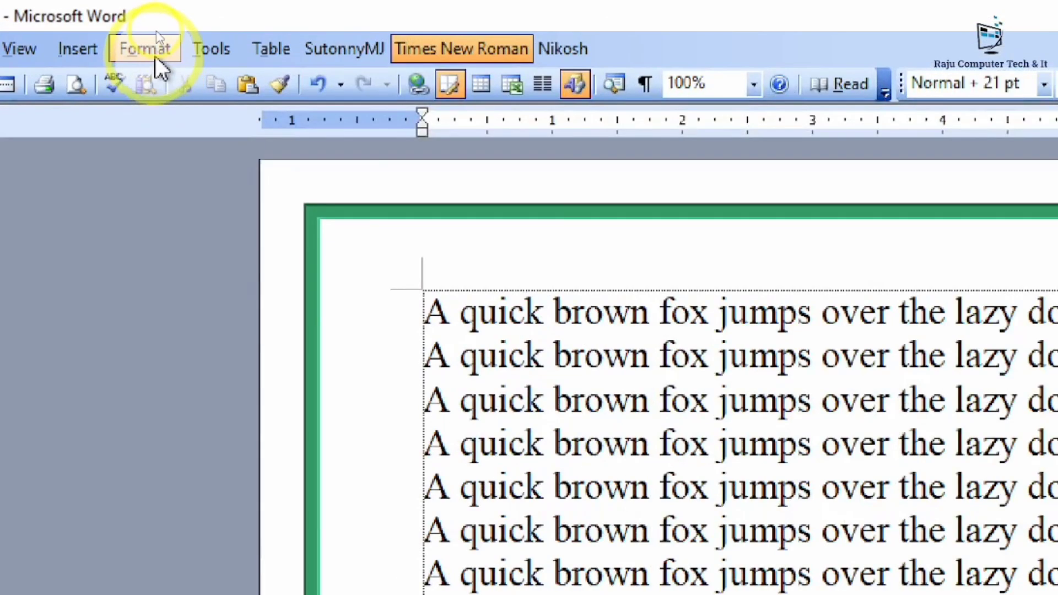
{"action": "left_click", "coordinate": [155, 29]}
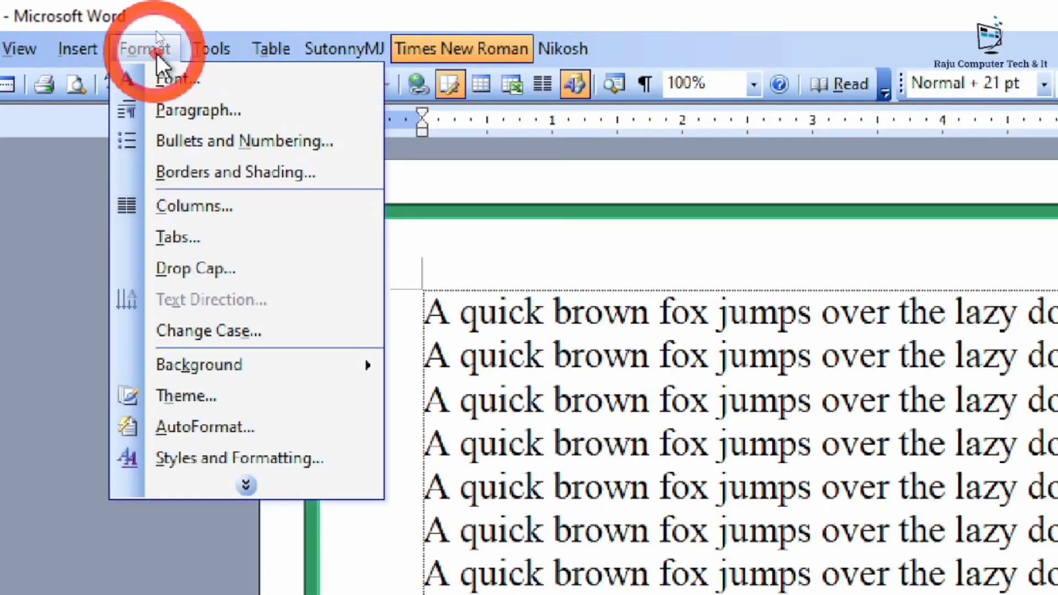
{"action": "left_click", "coordinate": [256, 170]}
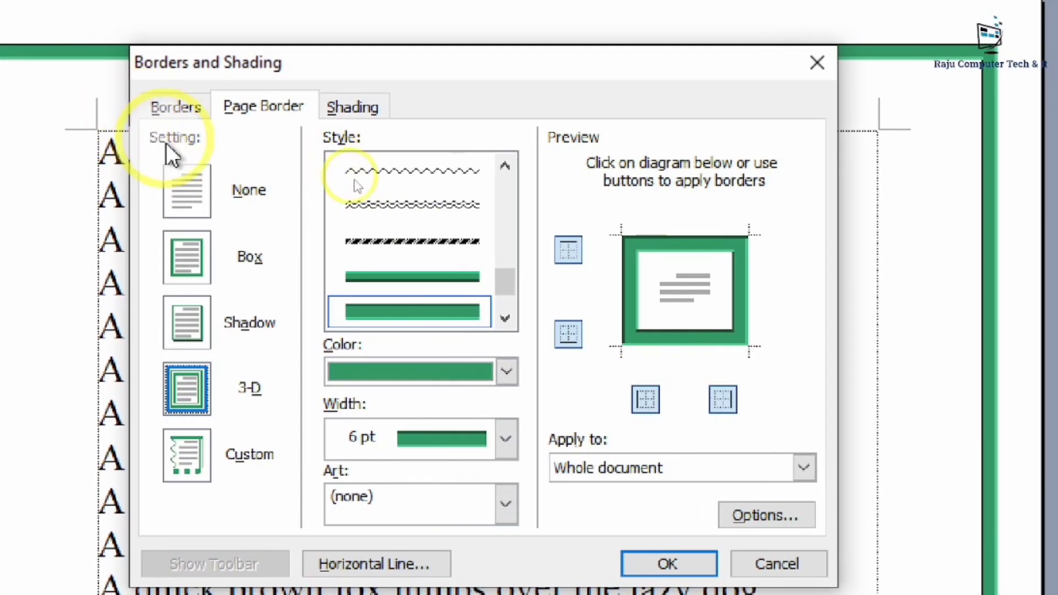
{"action": "left_click", "coordinate": [127, 320]}
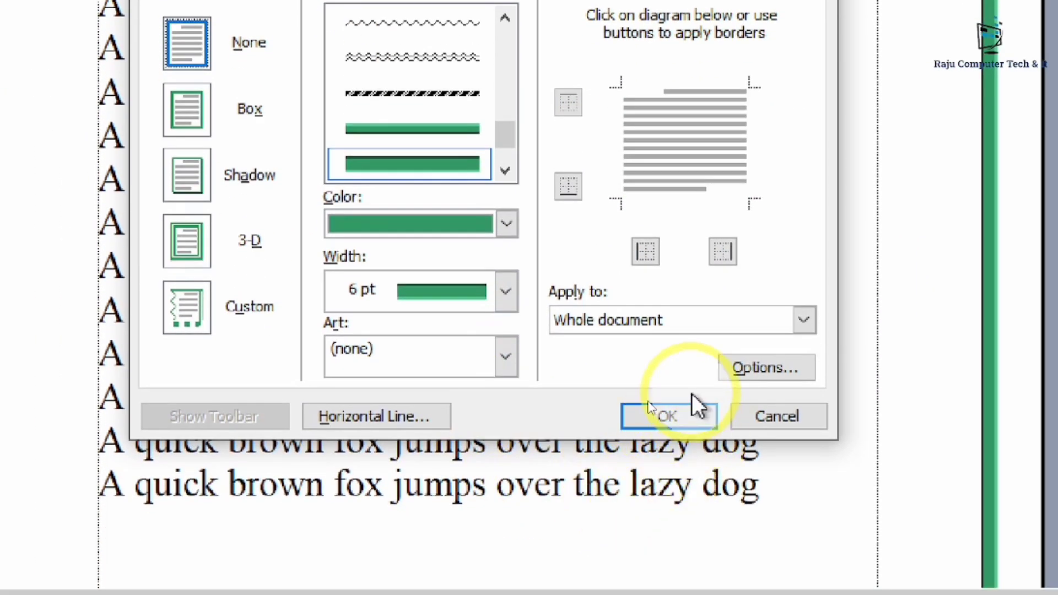
{"action": "left_click", "coordinate": [680, 418]}
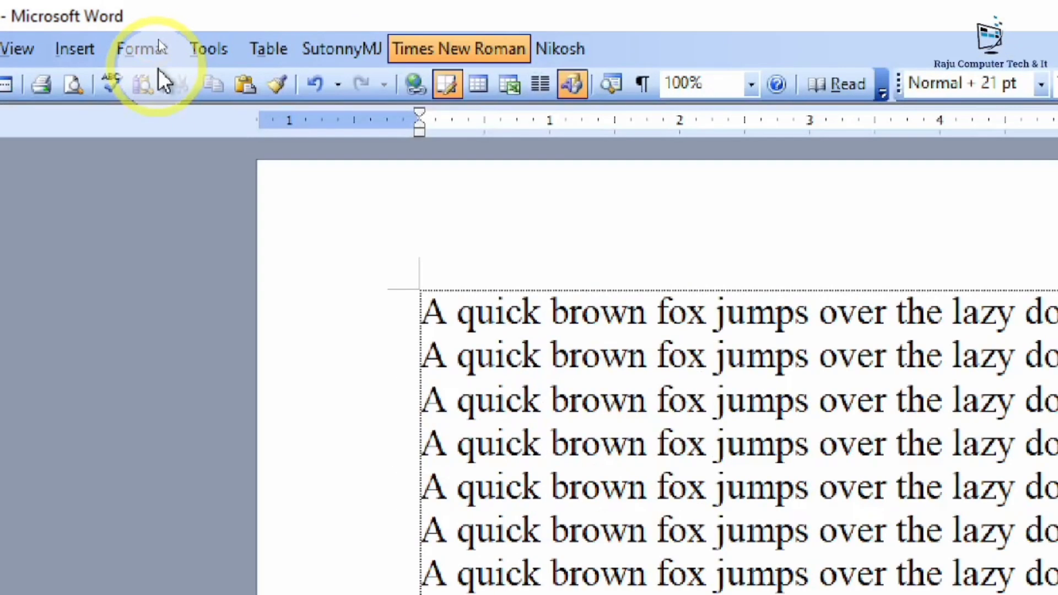
Step: Open the Columns settings and choose the Two preset for the whole document
{"action": "left_click", "coordinate": [149, 29]}
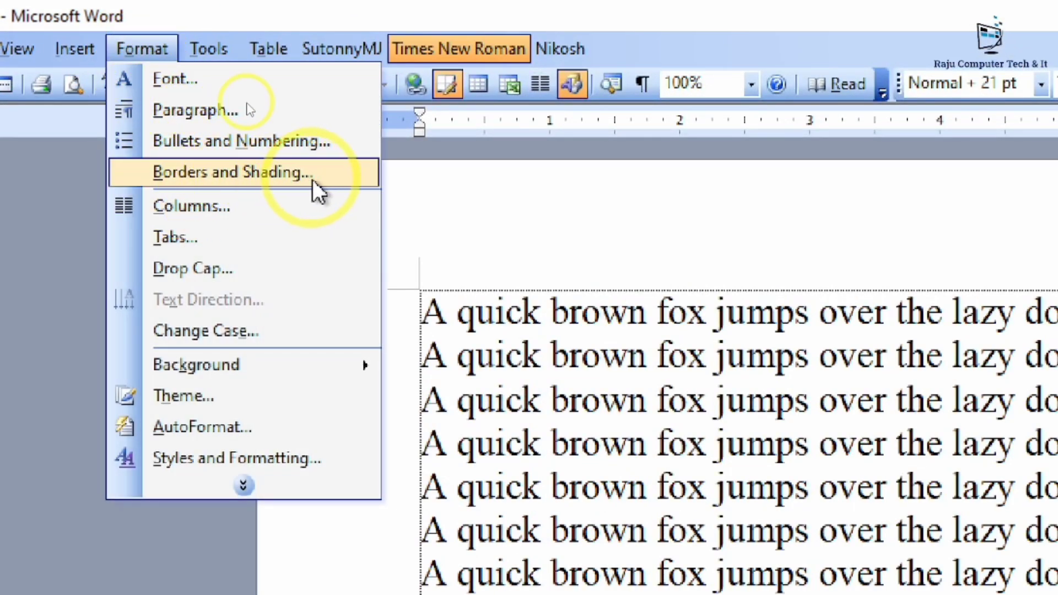
{"action": "left_click", "coordinate": [214, 213]}
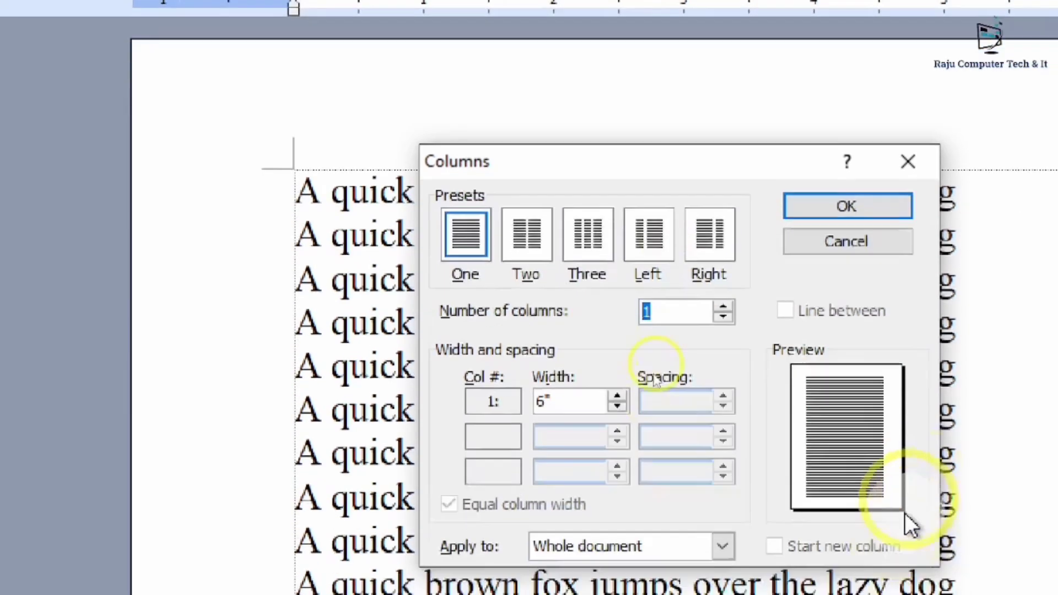
{"action": "left_click", "coordinate": [469, 222]}
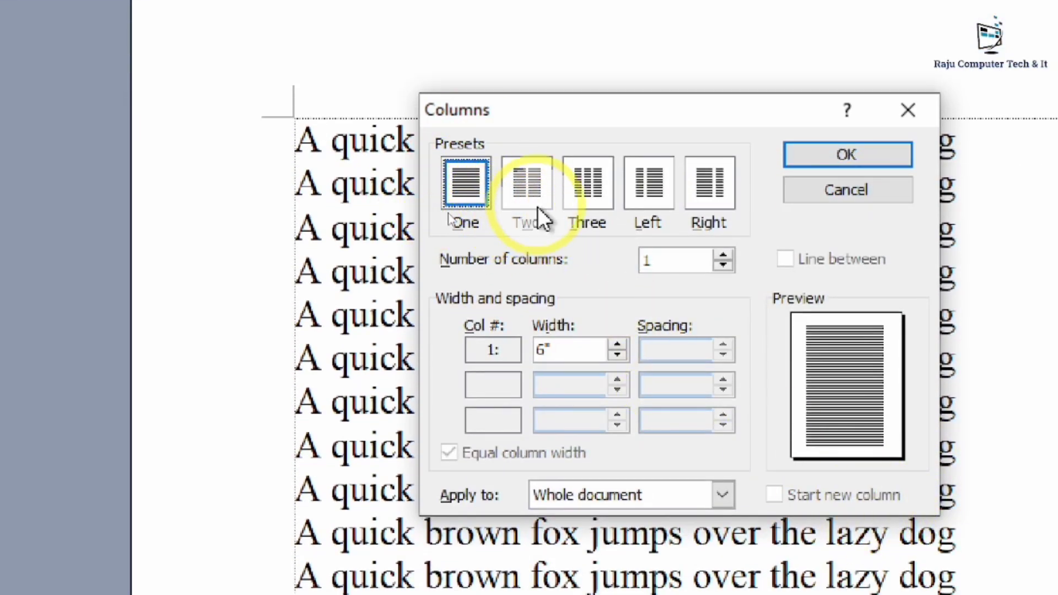
{"action": "left_click", "coordinate": [539, 188]}
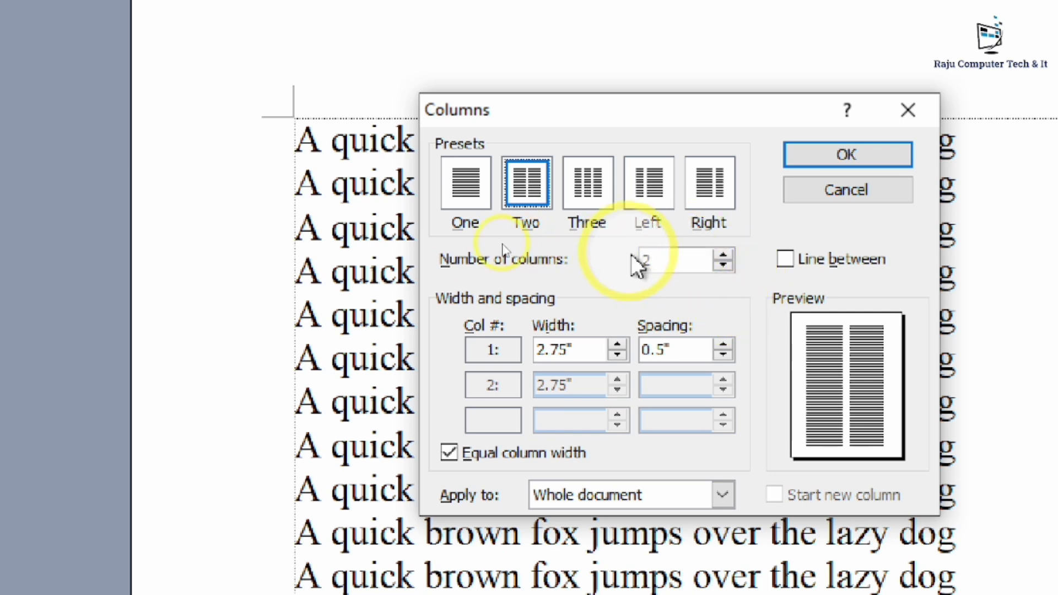
Step: Raise the number of columns to 4, apply the layout to the whole document, and look over the text flow
{"action": "left_click", "coordinate": [724, 248]}
{"action": "left_click", "coordinate": [723, 248]}
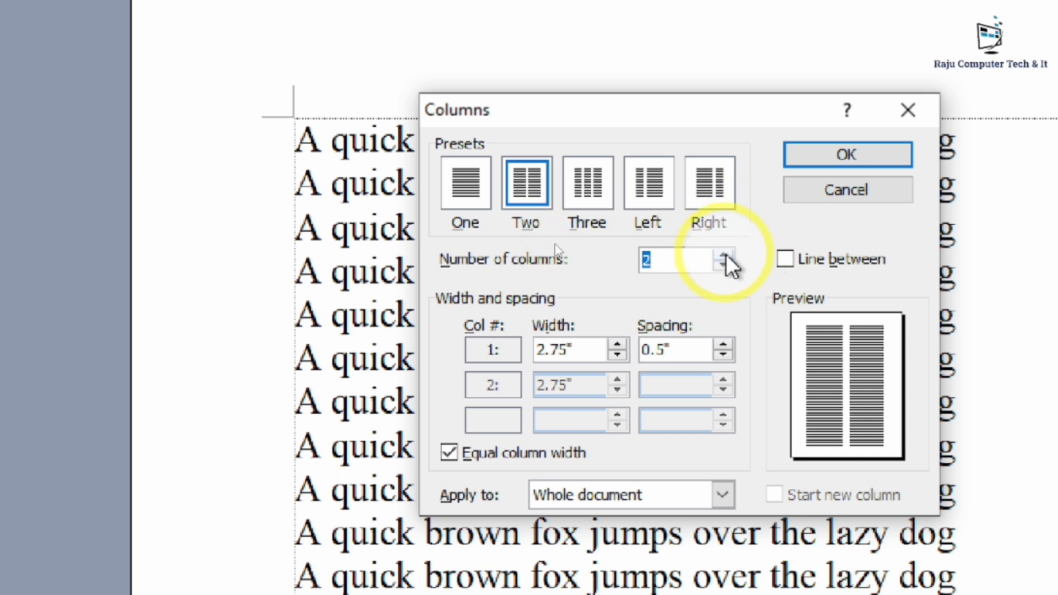
{"action": "left_click", "coordinate": [725, 255]}
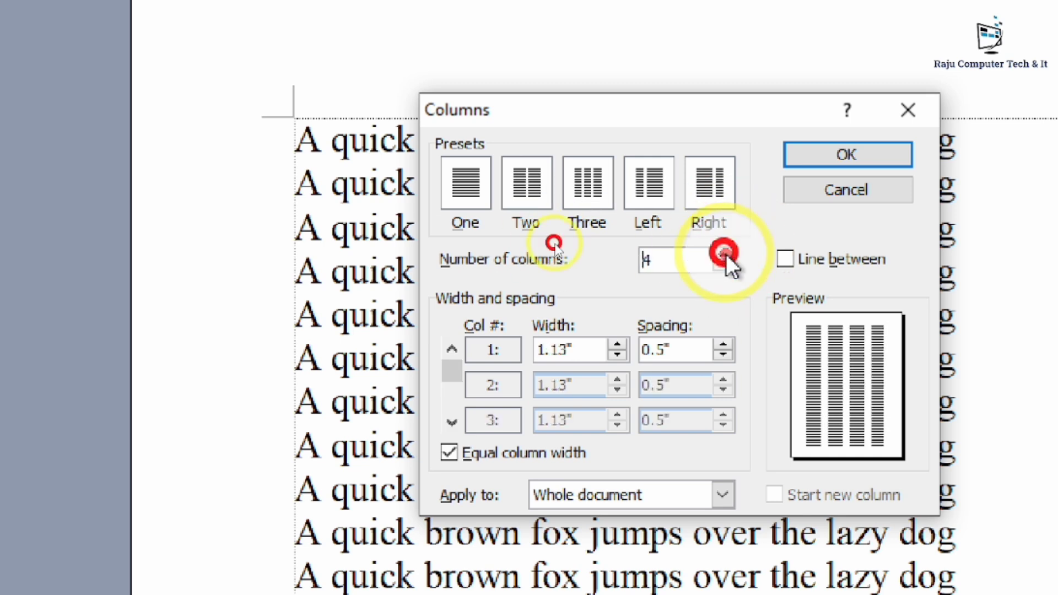
{"action": "left_click", "coordinate": [866, 156]}
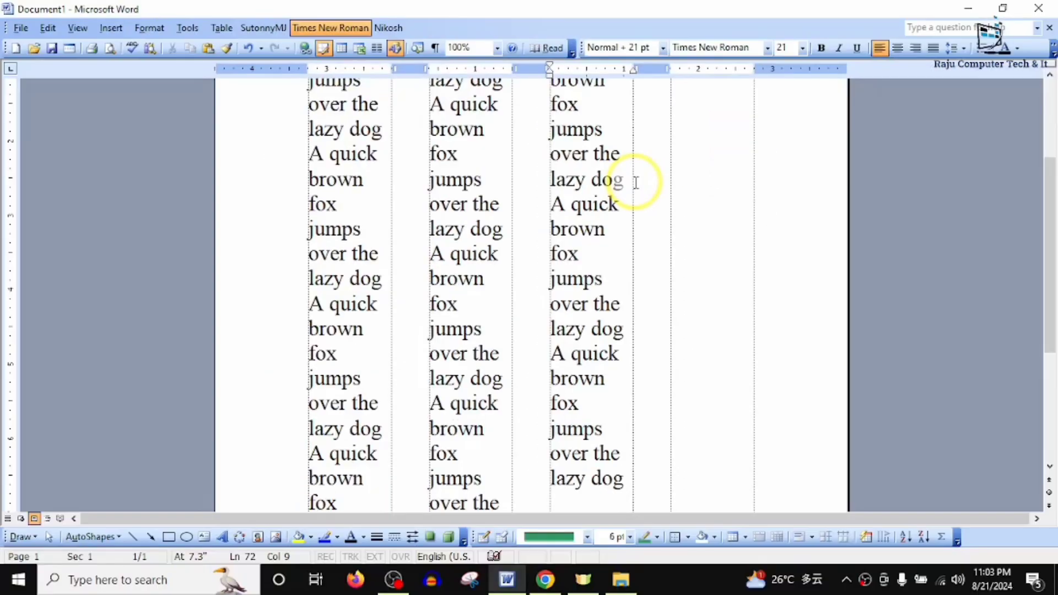
{"action": "scroll", "coordinate": [494, 275], "scroll_direction": "up", "scroll_amount": 3}
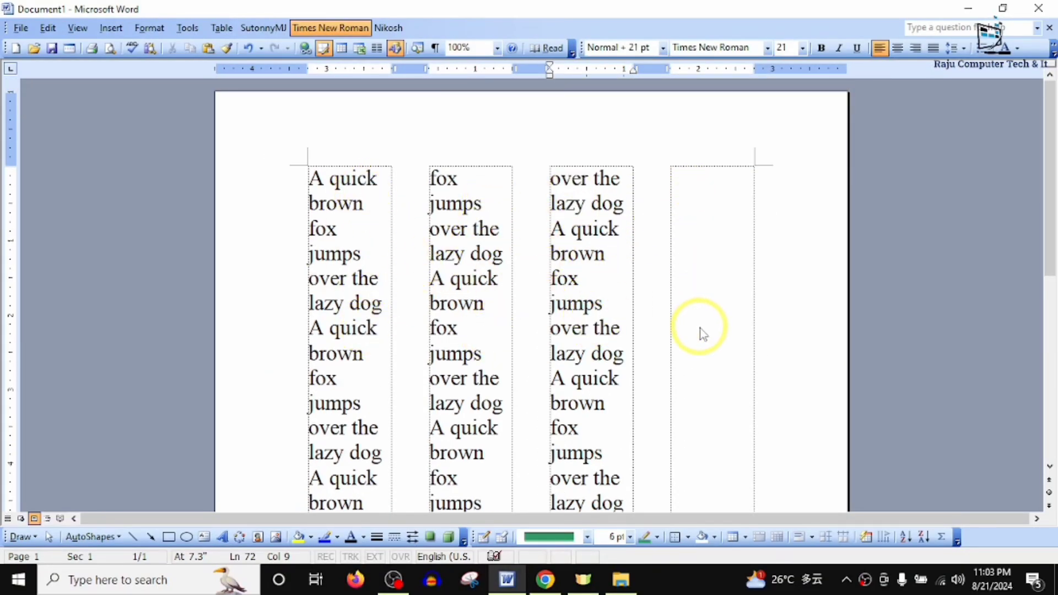
{"action": "scroll", "coordinate": [740, 337], "scroll_direction": "down", "scroll_amount": 5}
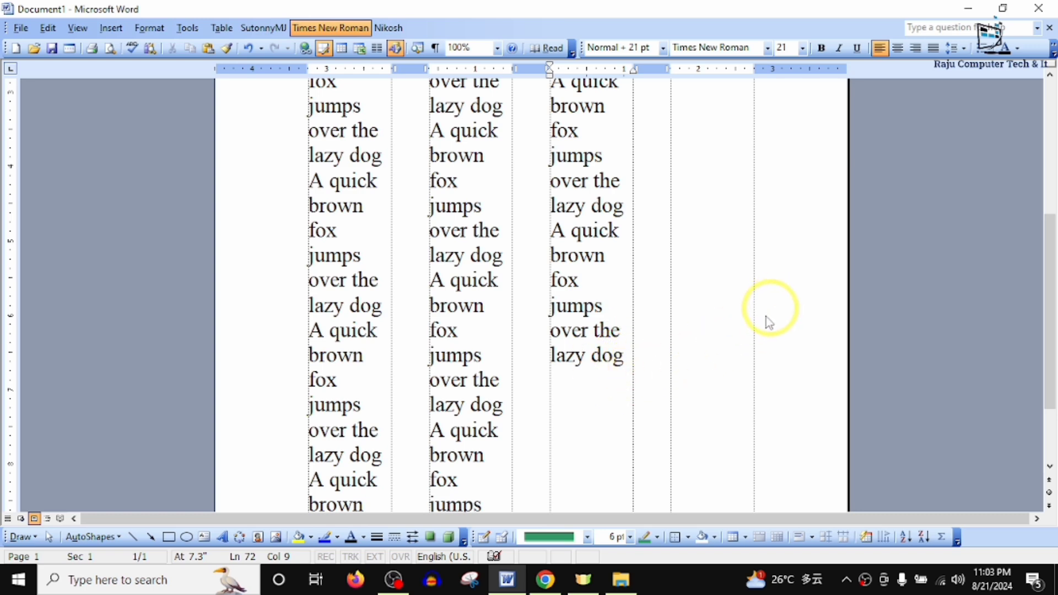
{"action": "scroll", "coordinate": [764, 325], "scroll_direction": "up", "scroll_amount": 5}
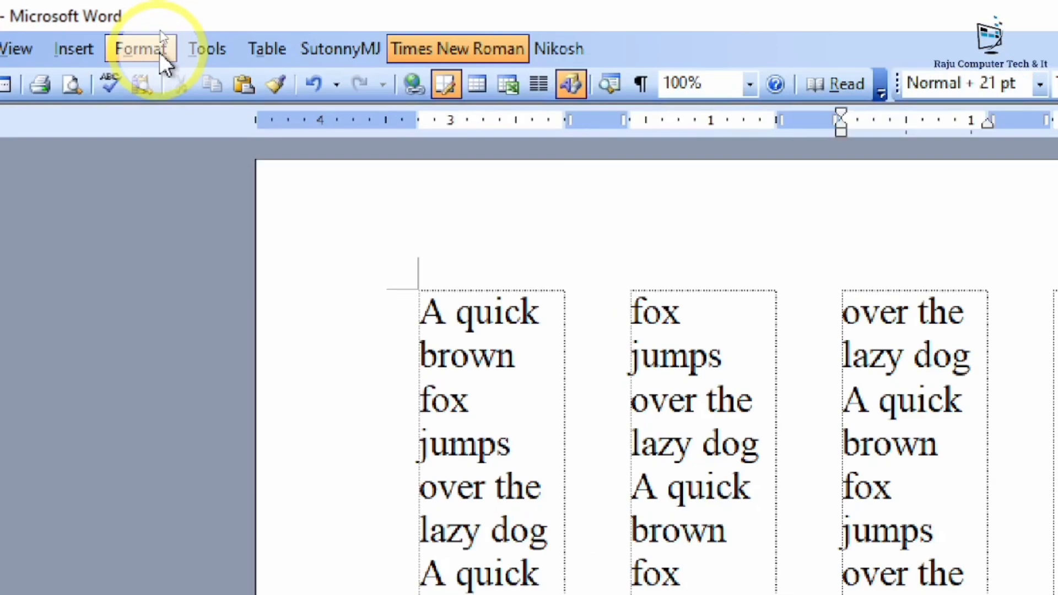
Step: Compare the Left and Right column presets, apply the Left preset to the whole document, and look over the text flow
{"action": "left_click", "coordinate": [160, 30]}
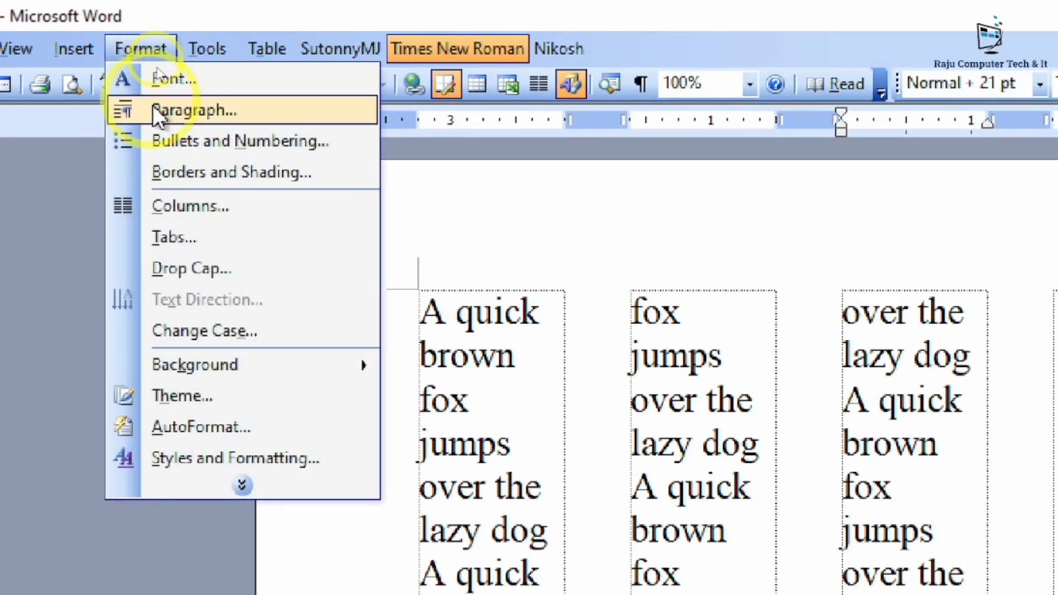
{"action": "left_click", "coordinate": [190, 205]}
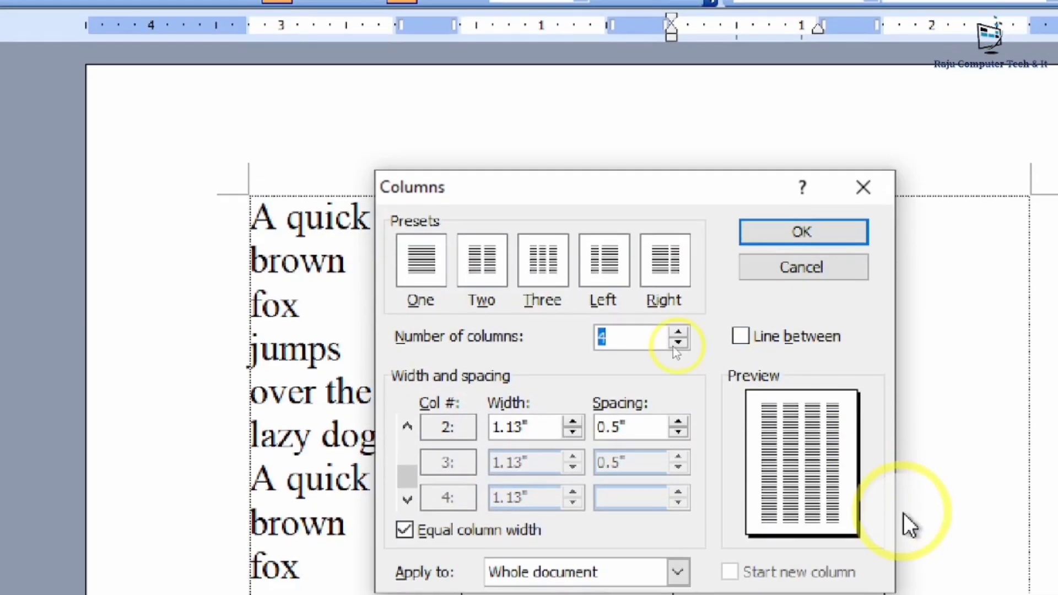
{"action": "left_click", "coordinate": [594, 254]}
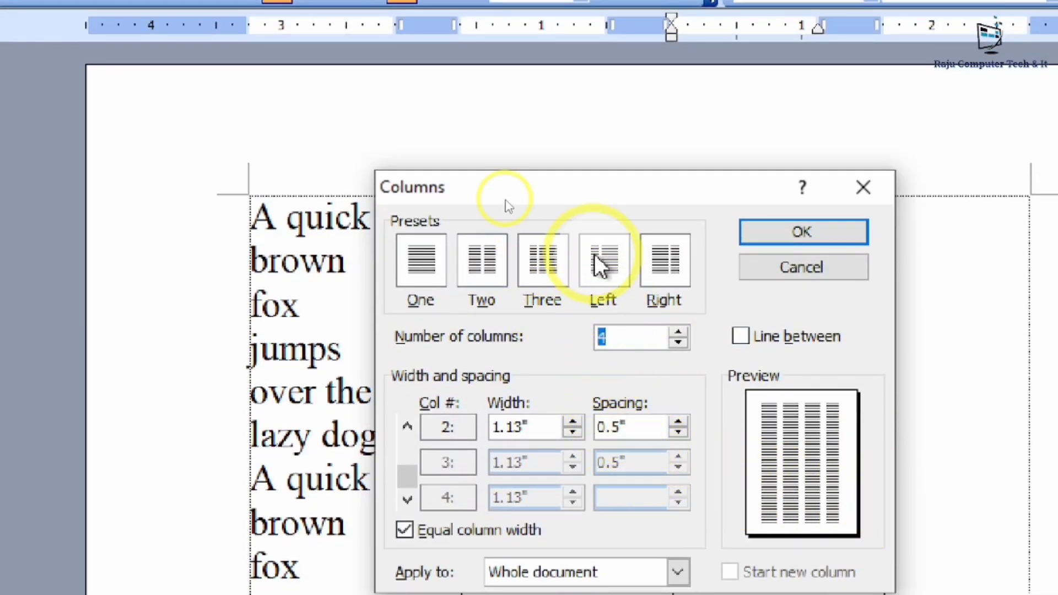
{"action": "left_click", "coordinate": [603, 268]}
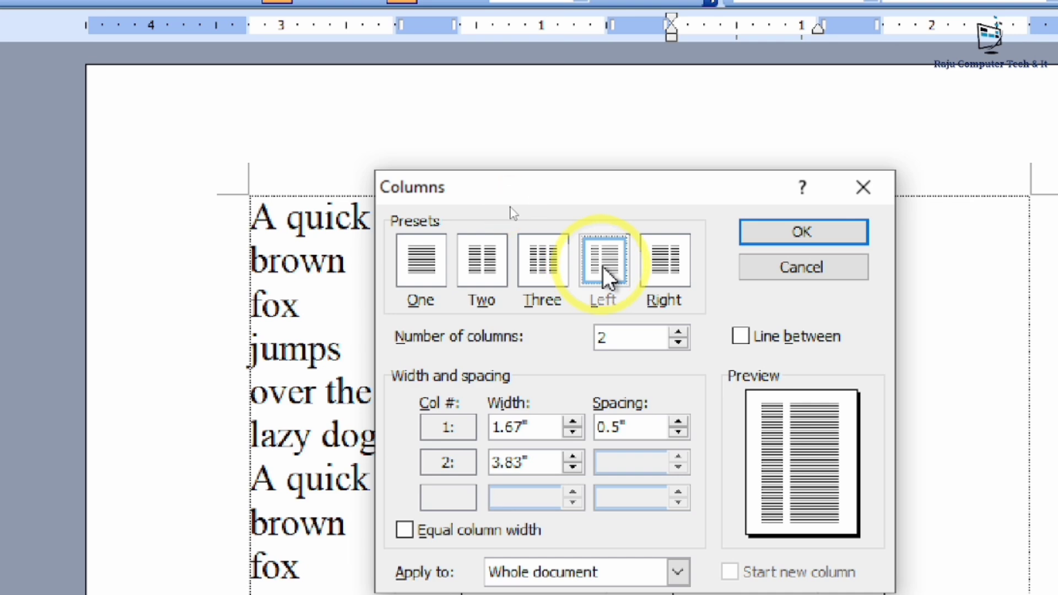
{"action": "left_click", "coordinate": [662, 276]}
{"action": "left_click", "coordinate": [601, 268]}
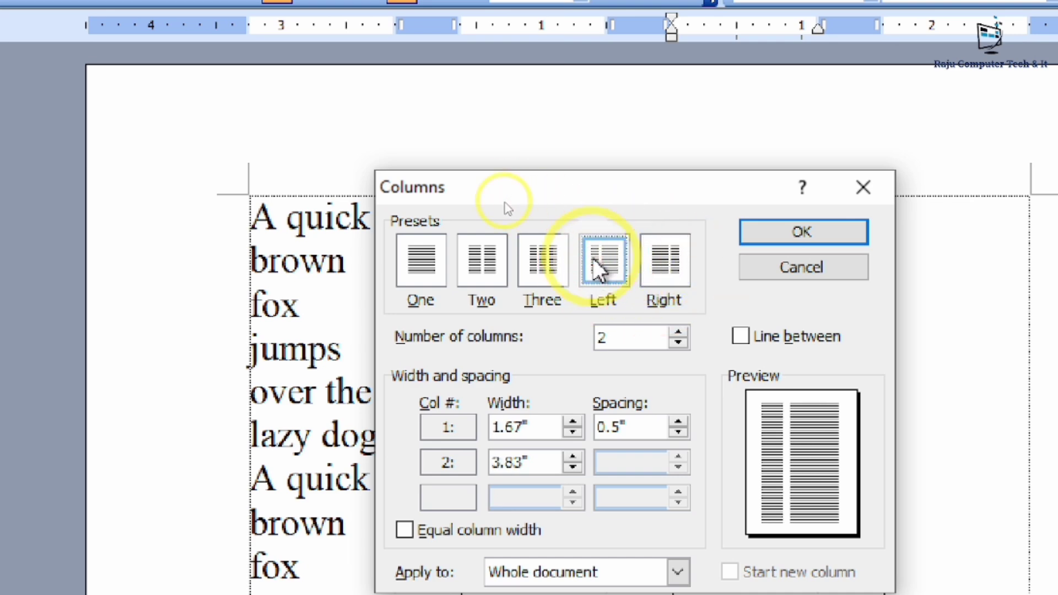
{"action": "left_click", "coordinate": [843, 234]}
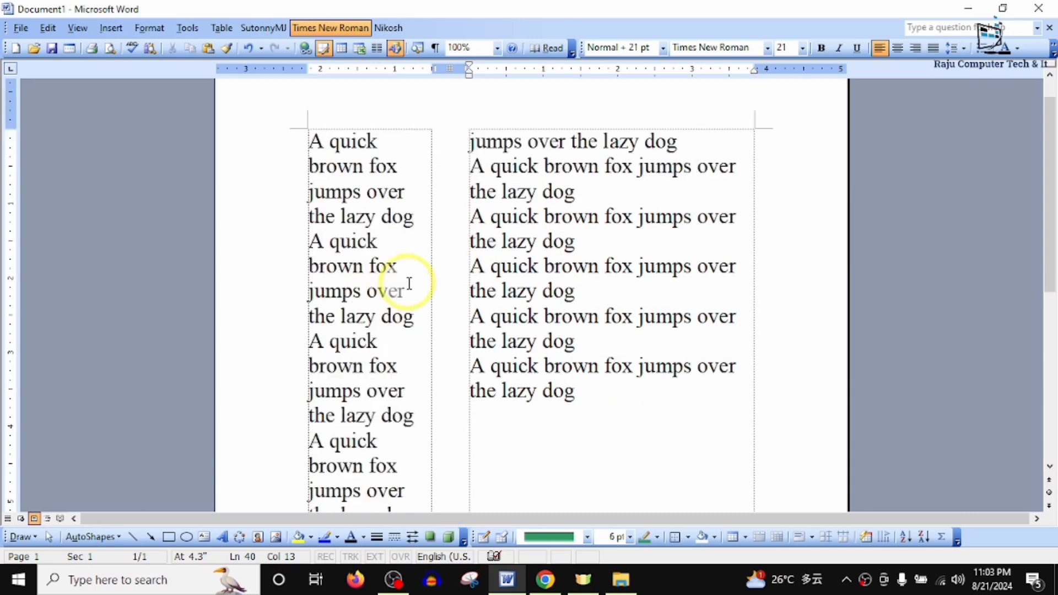
{"action": "scroll", "coordinate": [602, 426], "scroll_direction": "down", "scroll_amount": 3}
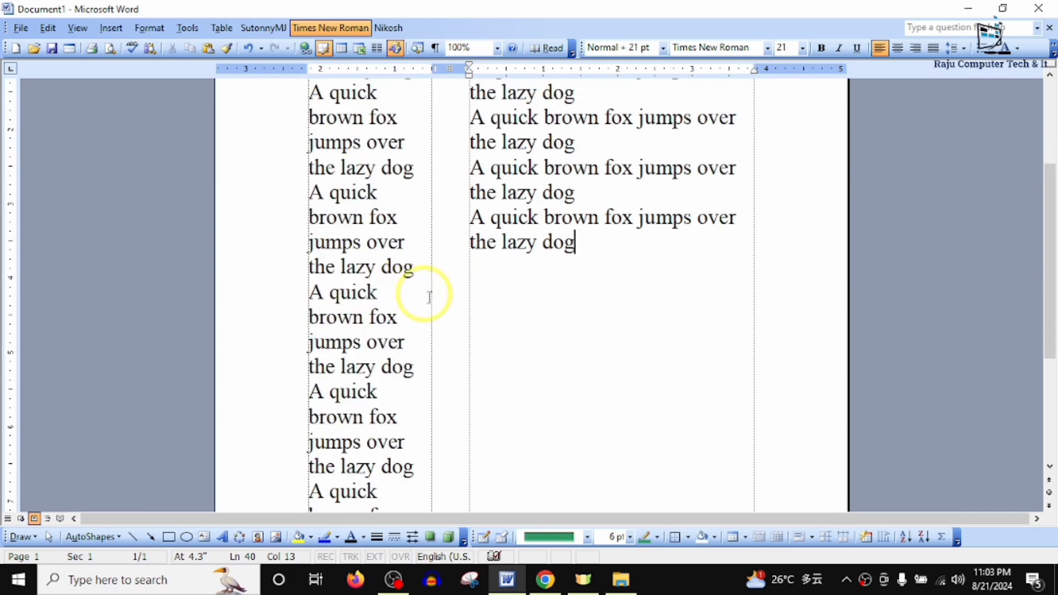
{"action": "scroll", "coordinate": [472, 319], "scroll_direction": "down", "scroll_amount": 3}
{"action": "scroll", "coordinate": [472, 325], "scroll_direction": "up", "scroll_amount": 4}
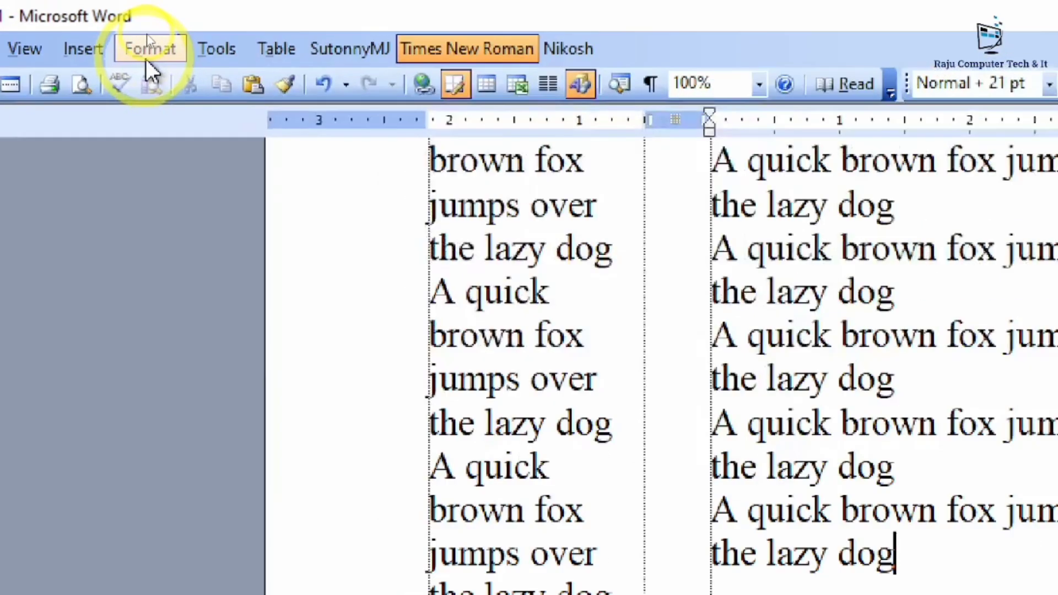
Step: Return the whole document to a single column by applying the One preset in the Columns settings
{"action": "left_click", "coordinate": [149, 29]}
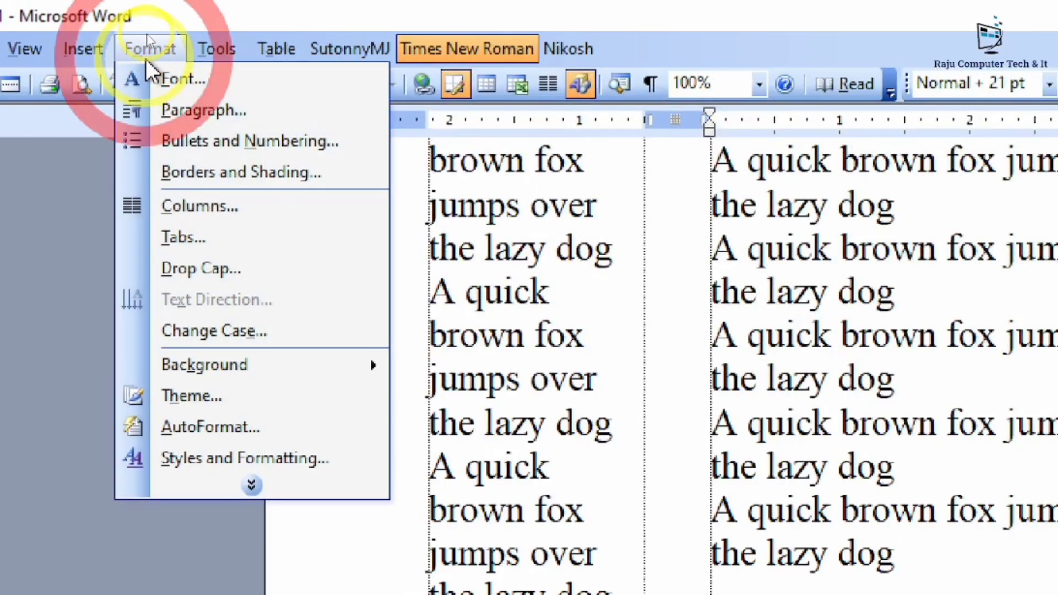
{"action": "left_click", "coordinate": [171, 116]}
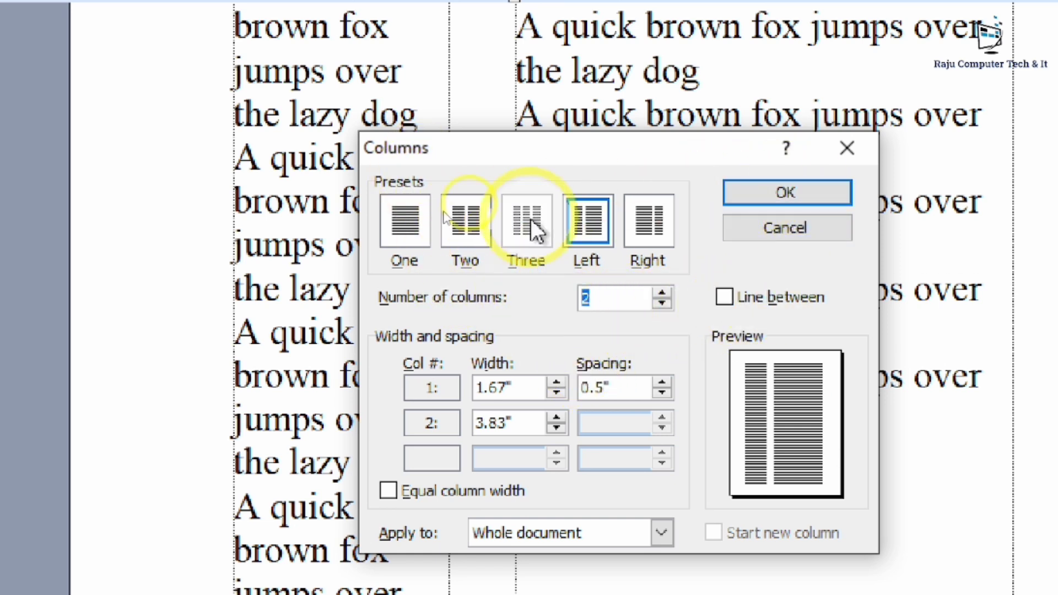
{"action": "left_click", "coordinate": [403, 221]}
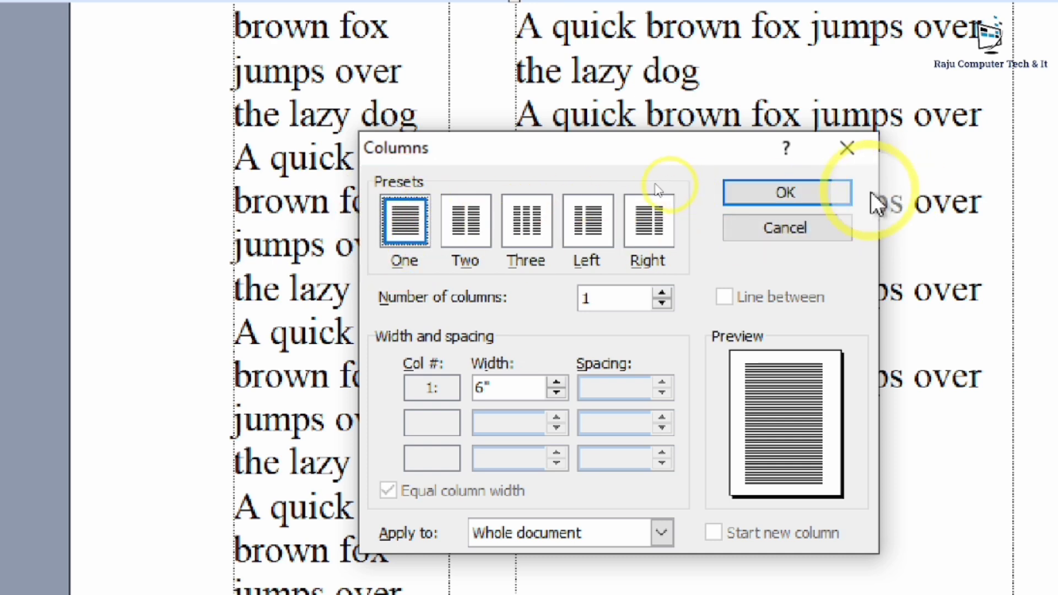
{"action": "left_click", "coordinate": [782, 188]}
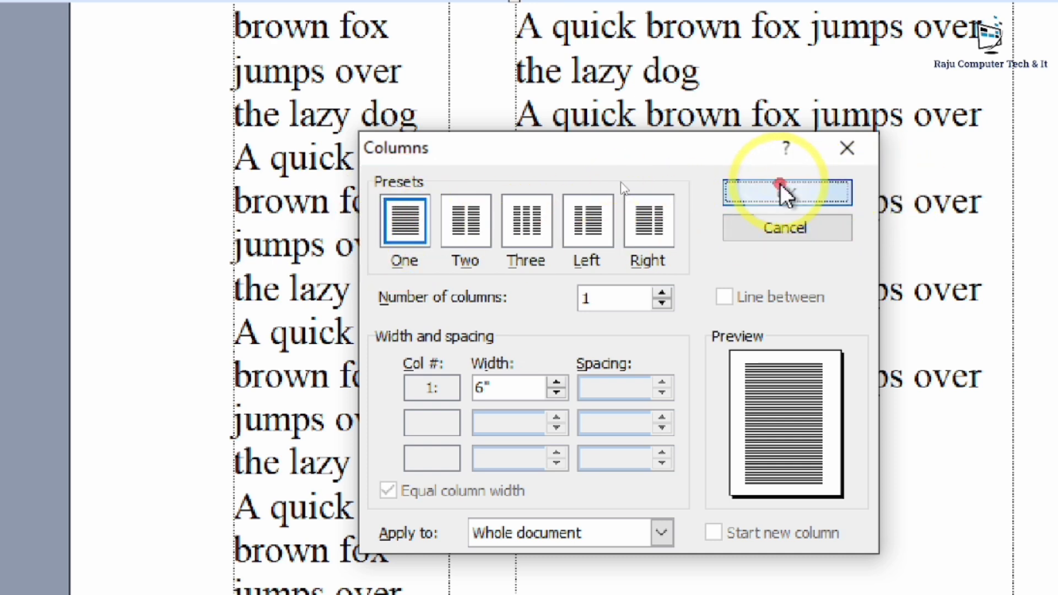
{"action": "scroll", "coordinate": [613, 200], "scroll_direction": "up", "scroll_amount": 3}
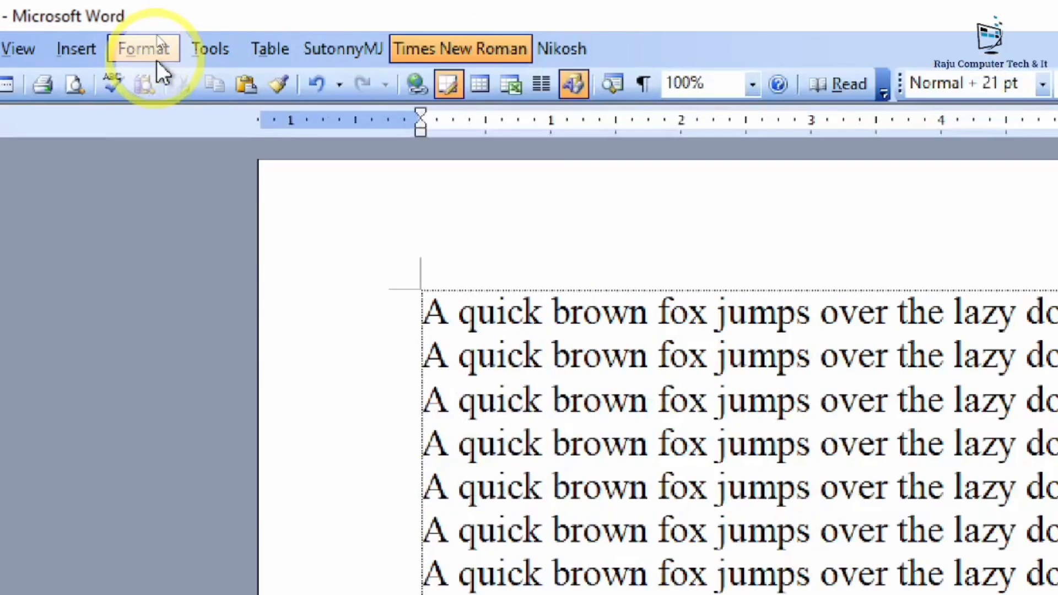
Step: Review the Borders, Page Border and Shading settings in Borders and Shading, and close the dialog without changes
{"action": "left_click", "coordinate": [152, 31]}
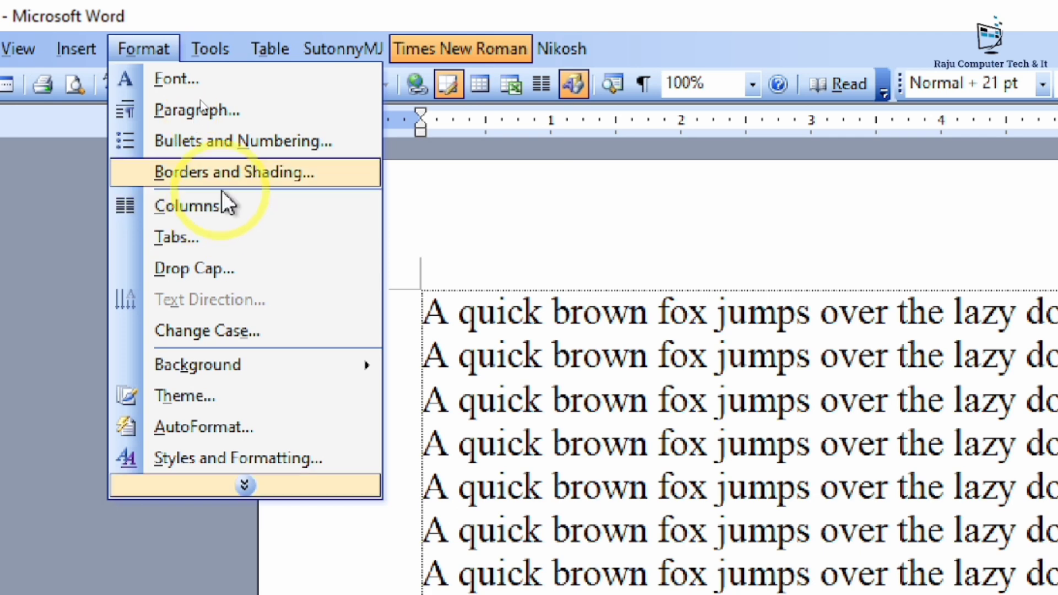
{"action": "left_click", "coordinate": [239, 177]}
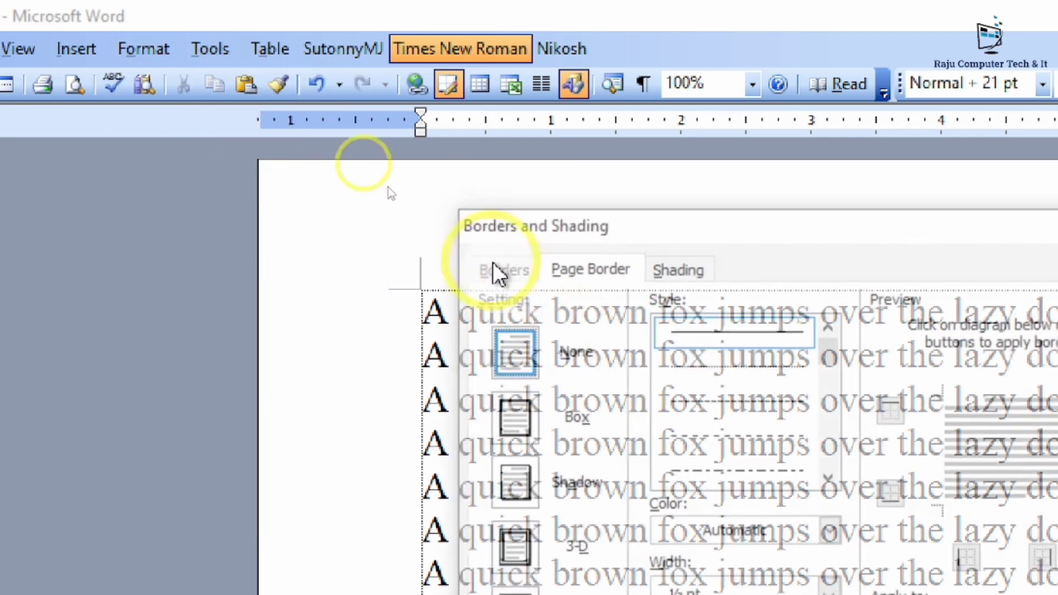
{"action": "left_click", "coordinate": [497, 268]}
{"action": "left_click", "coordinate": [568, 268]}
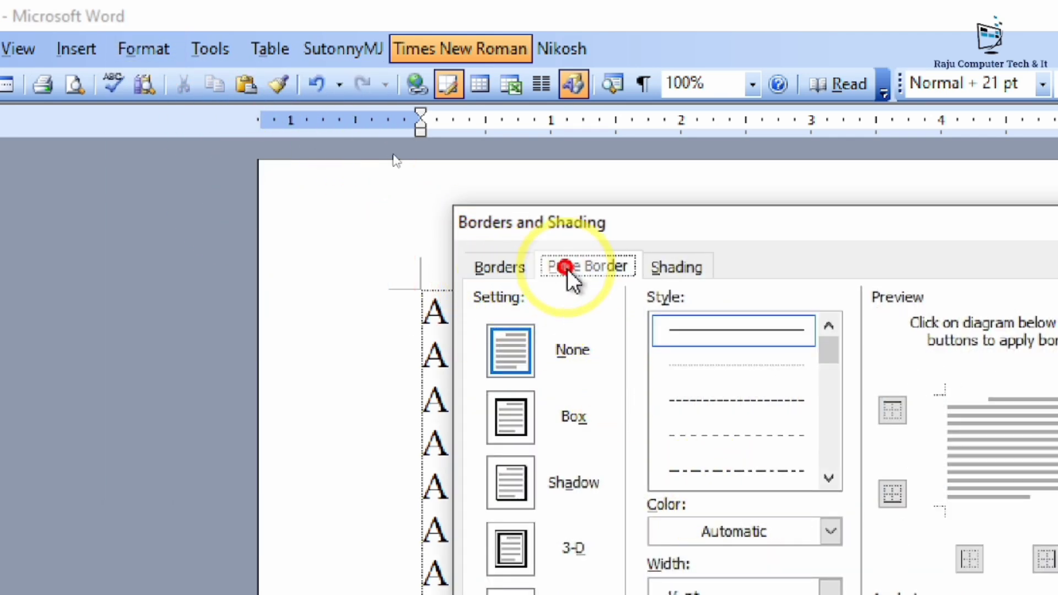
{"action": "left_click", "coordinate": [681, 263]}
{"action": "left_click", "coordinate": [491, 266]}
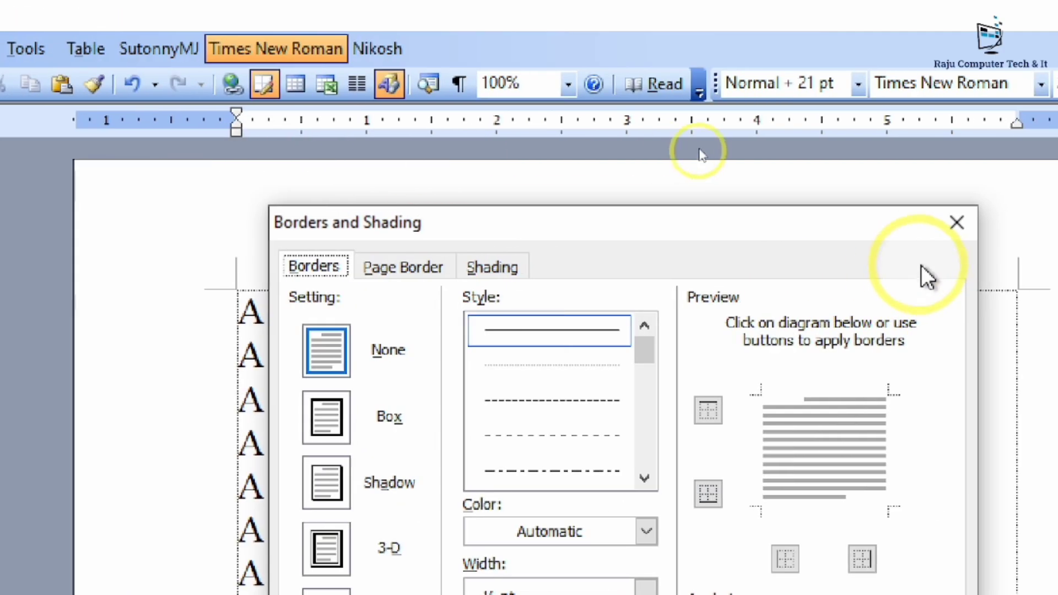
{"action": "left_click", "coordinate": [926, 222]}
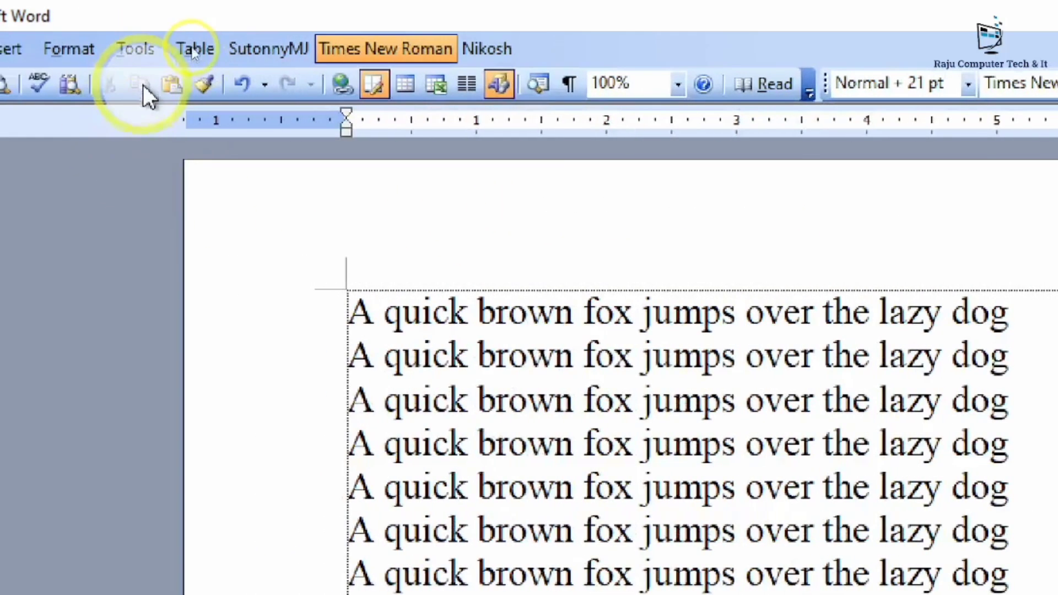